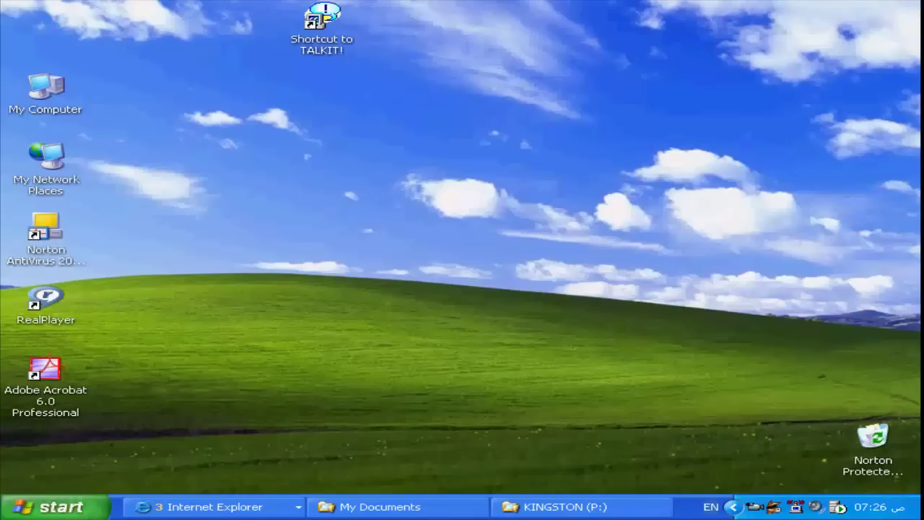
# - Bring up the Start menu's Microsoft Office program list showing PowerPoint 2003
pyautogui.press('super')
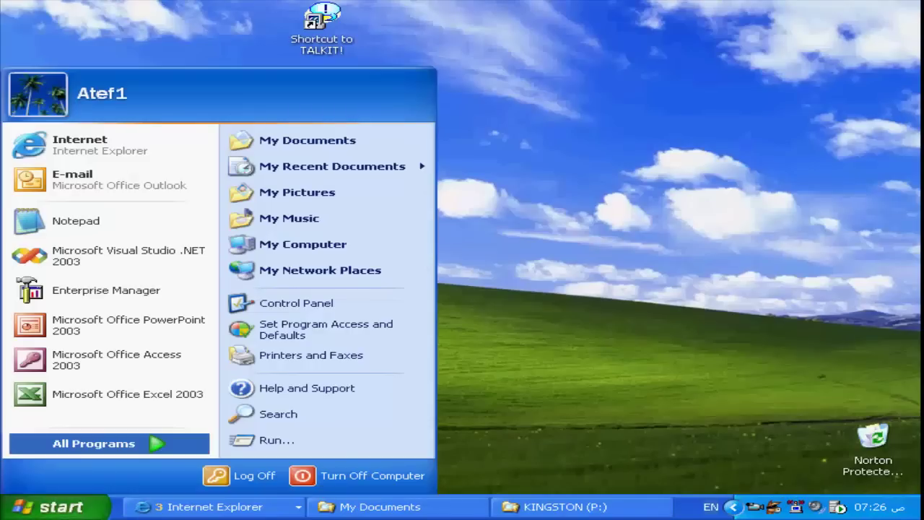
pyautogui.moveTo(94, 443)
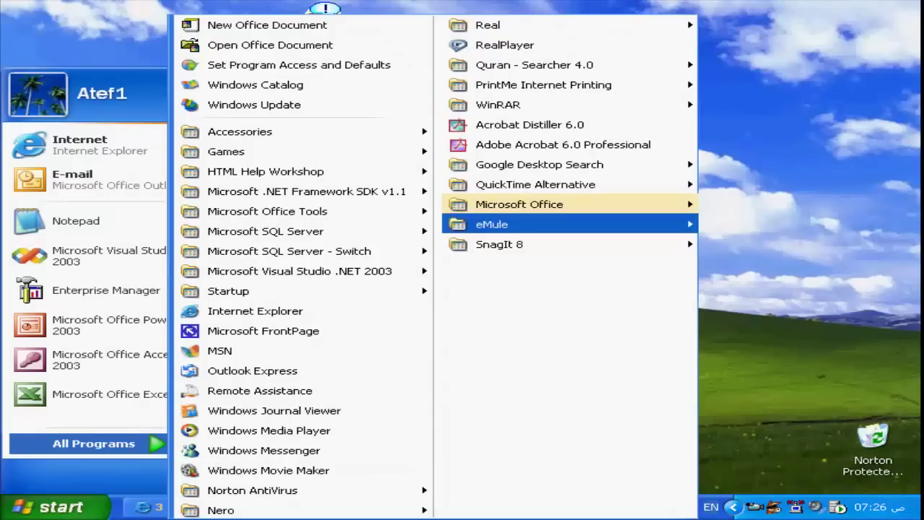
pyautogui.moveTo(520, 204)
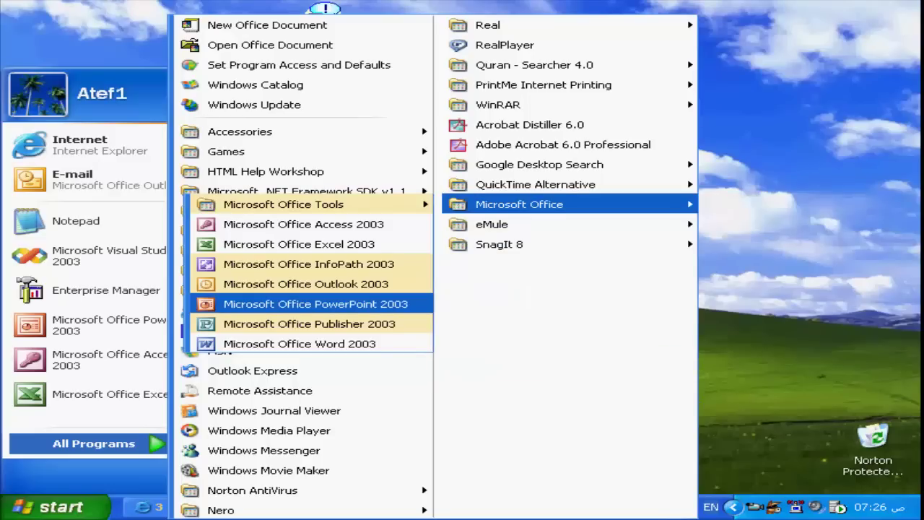
# - Launch PowerPoint 2003 and create a new blank presentation, Presentation2
pyautogui.click(315, 304)
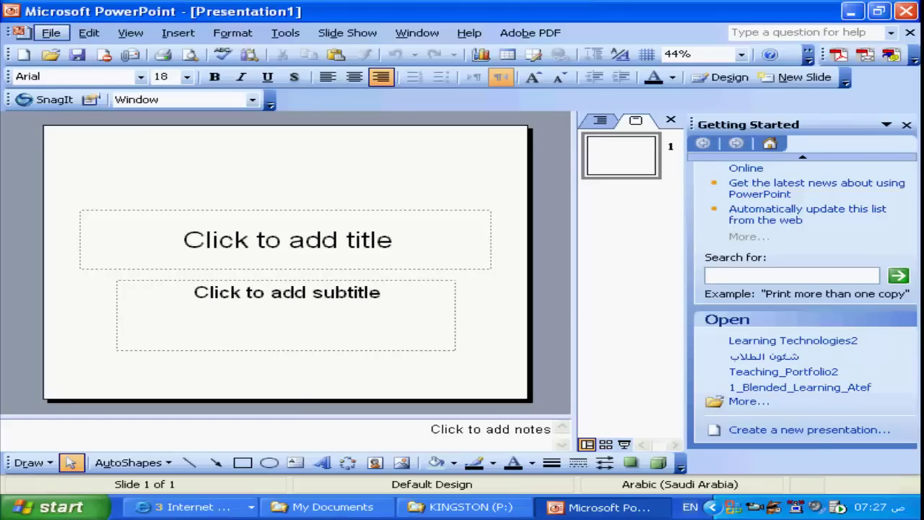
pyautogui.click(50, 33)
pyautogui.click(89, 51)
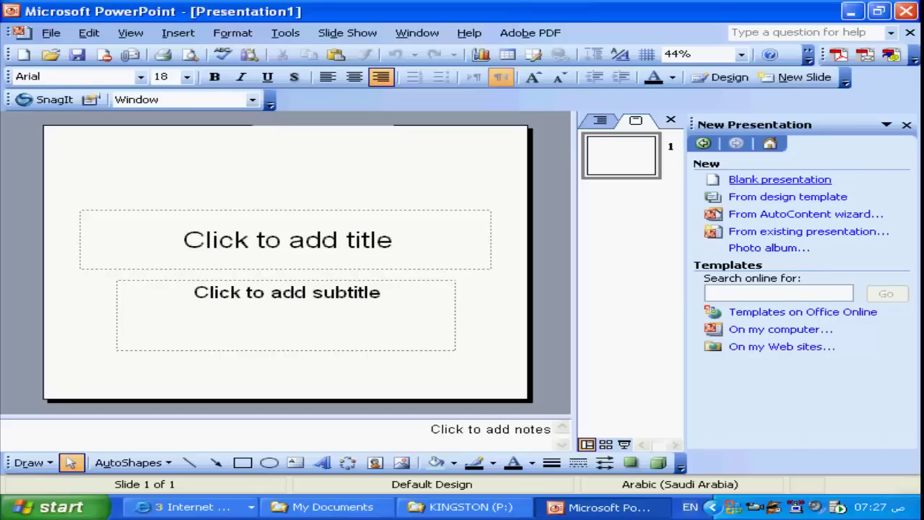
pyautogui.click(780, 179)
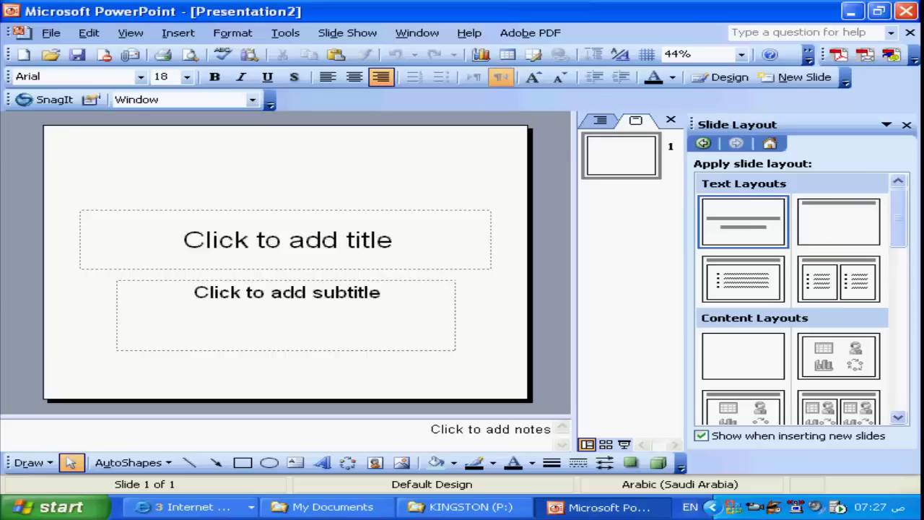
# - Try title-only, text, two-column and content layouts, then give slide 1 the Blank layout
pyautogui.click(839, 222)
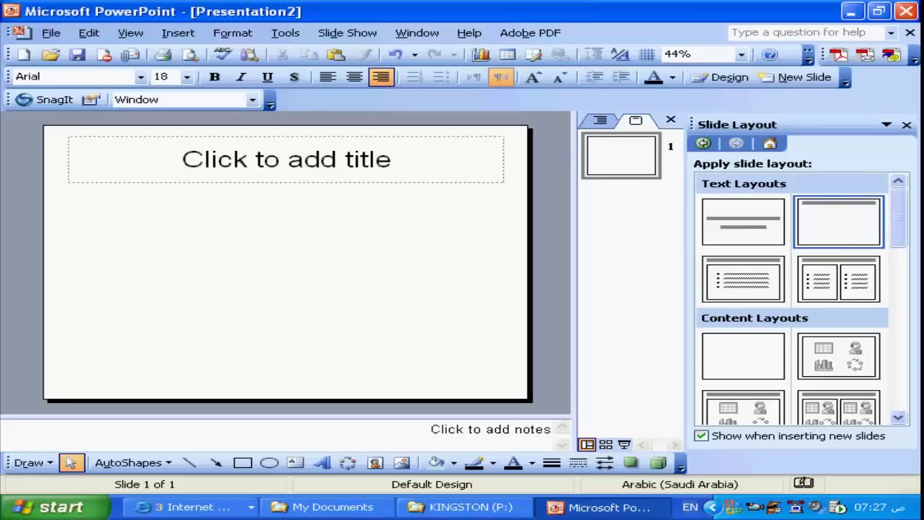
pyautogui.click(743, 279)
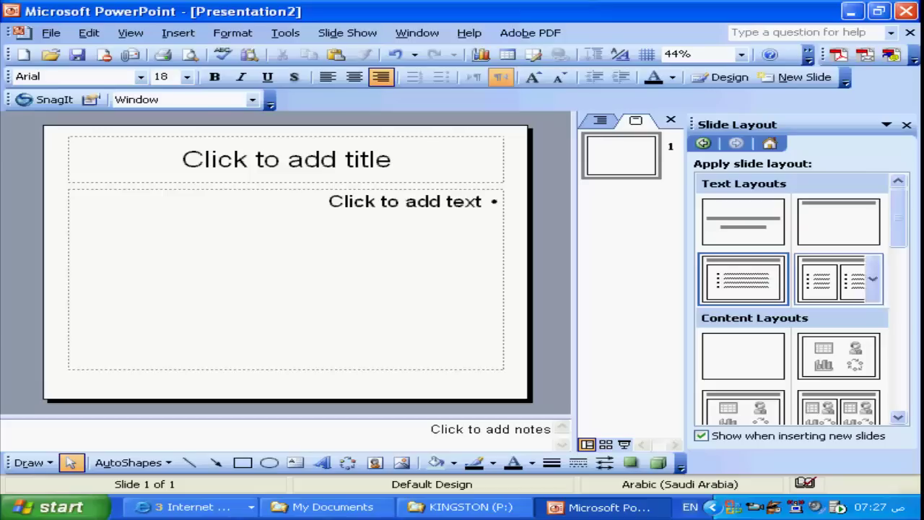
pyautogui.click(839, 279)
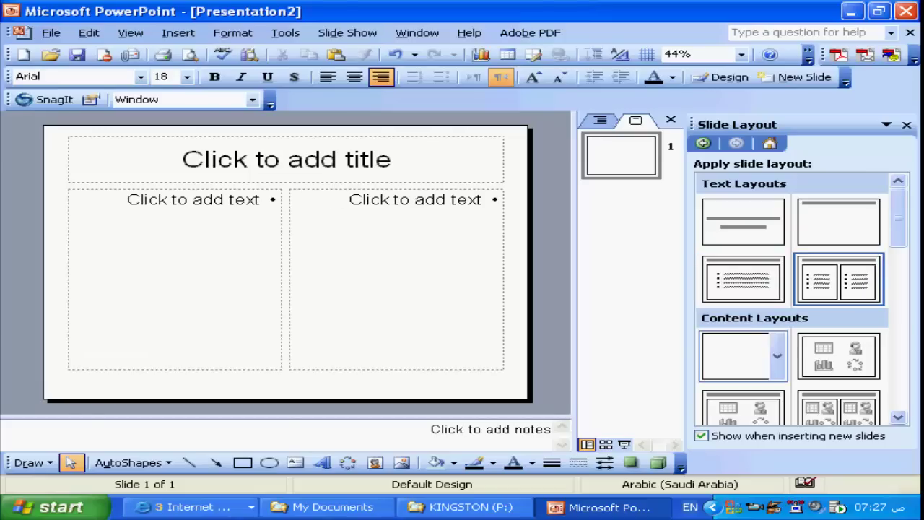
pyautogui.click(743, 355)
pyautogui.click(838, 355)
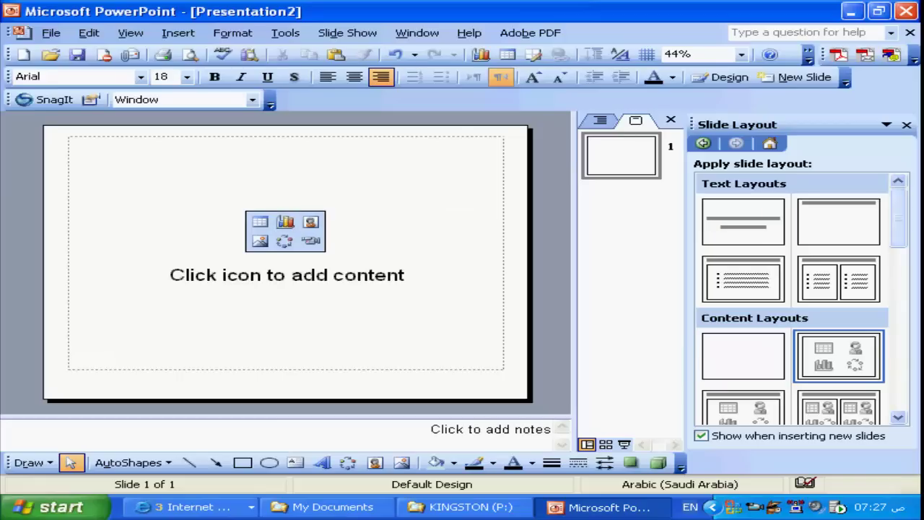
pyautogui.scroll(-2, 794, 299)
pyautogui.scroll(-1, 794, 299)
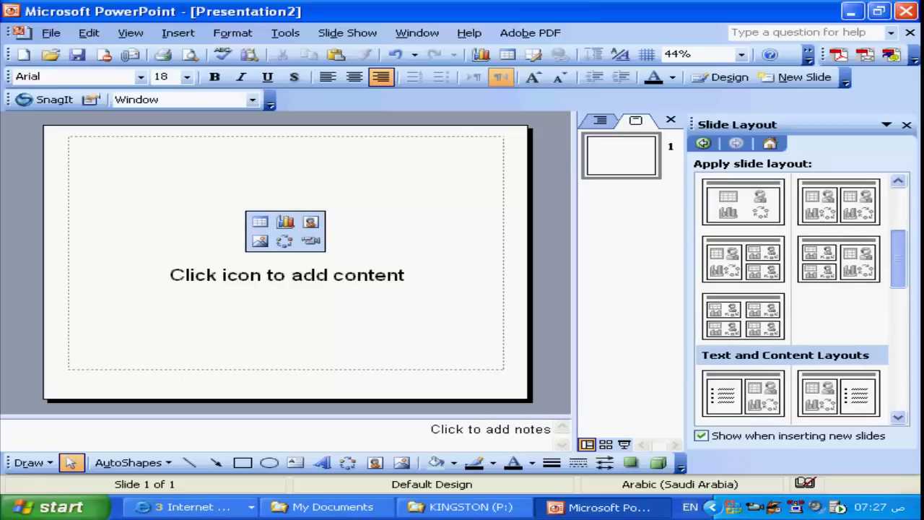
pyautogui.click(743, 316)
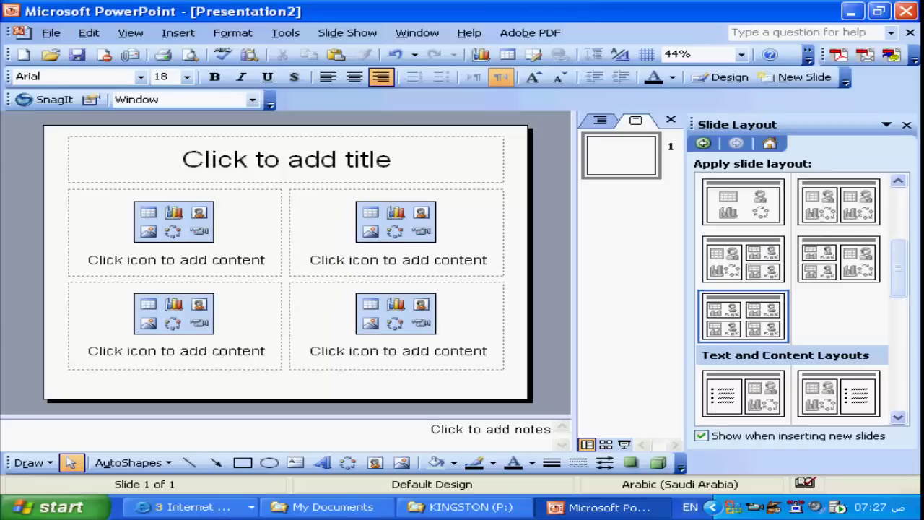
pyautogui.scroll(2, 794, 299)
pyautogui.scroll(2, 794, 299)
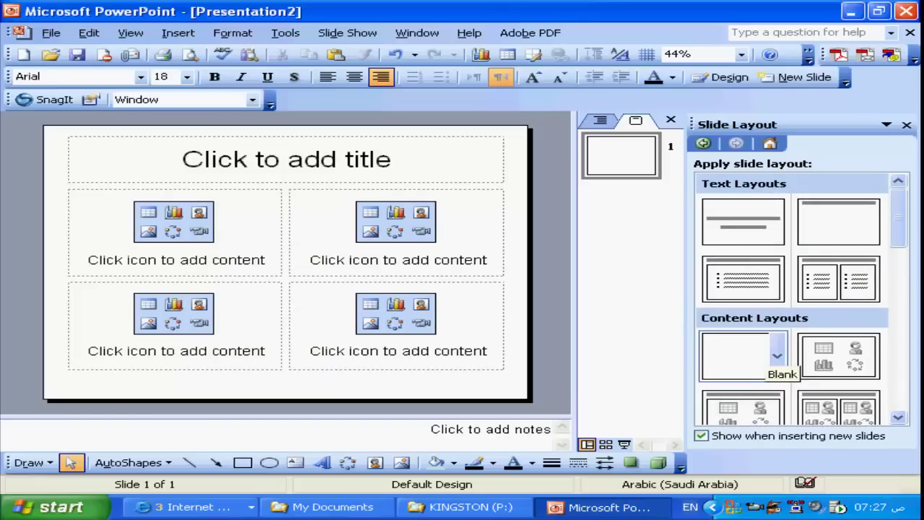
pyautogui.click(765, 361)
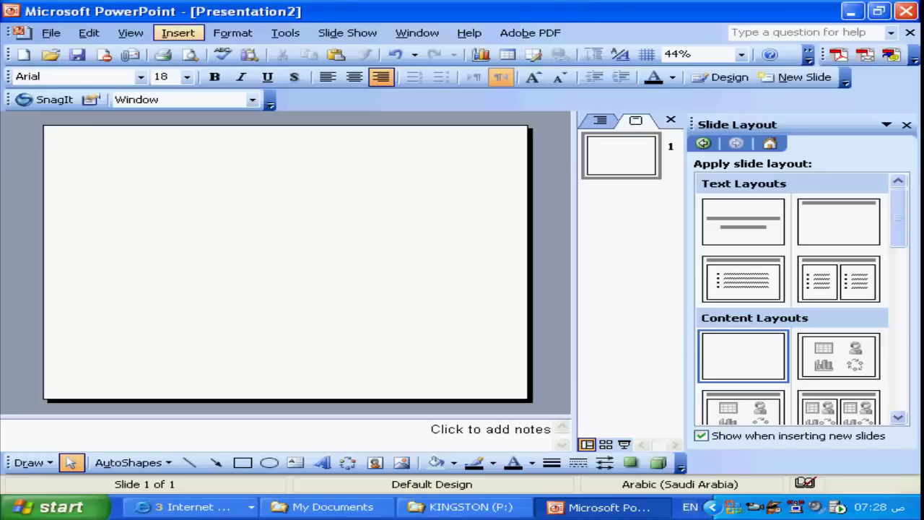
# - Add four new slides so the presentation has five slides
pyautogui.click(178, 33)
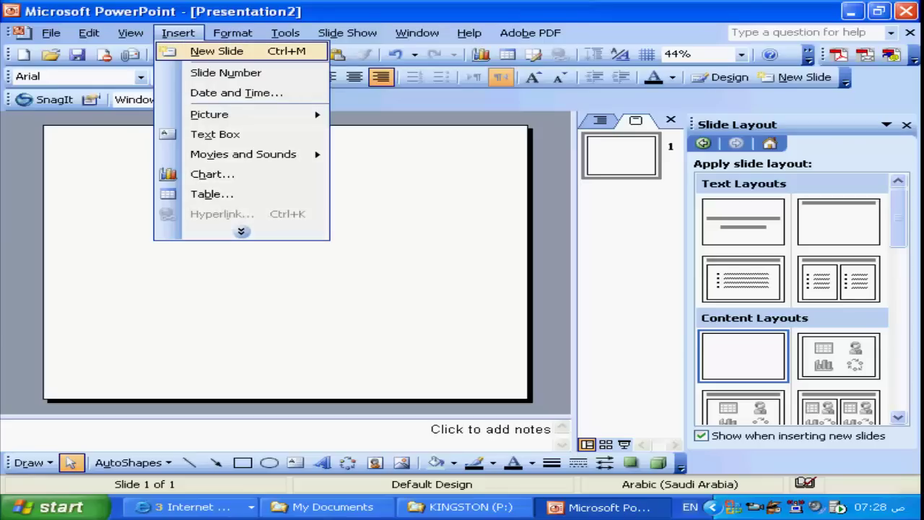
pyautogui.click(216, 50)
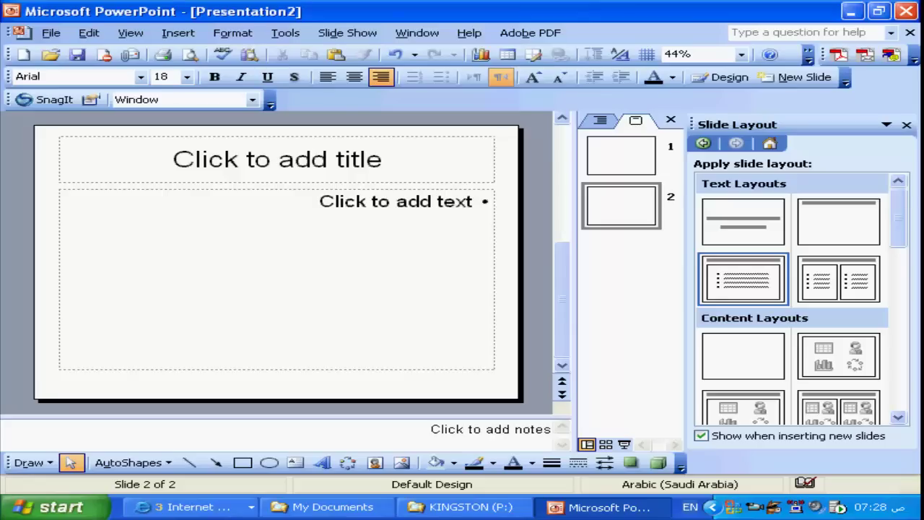
pyautogui.hotkey('ctrl', 'm')
pyautogui.hotkey('ctrl', 'm')
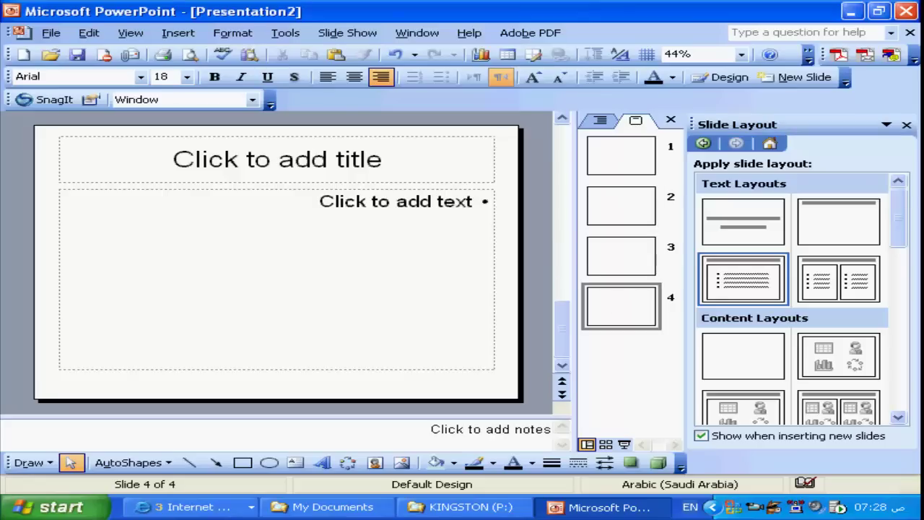
pyautogui.hotkey('ctrl', 'm')
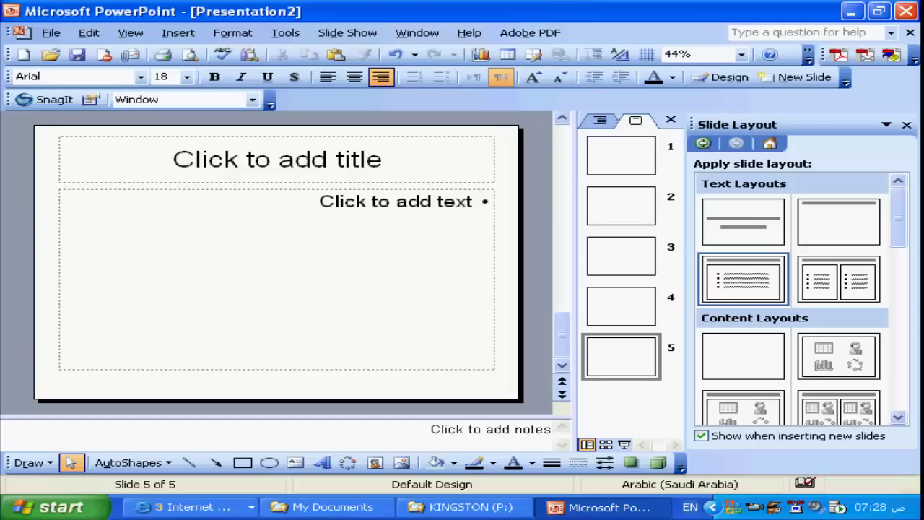
# - Step through the slide thumbnails down to slide 5 and back up to slide 2
pyautogui.click(178, 32)
pyautogui.press('Escape')
pyautogui.press('Escape')
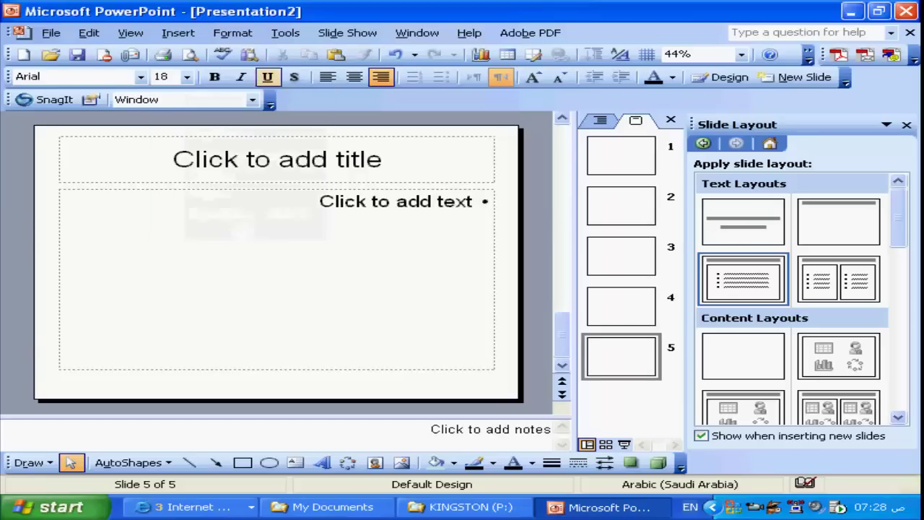
pyautogui.click(621, 206)
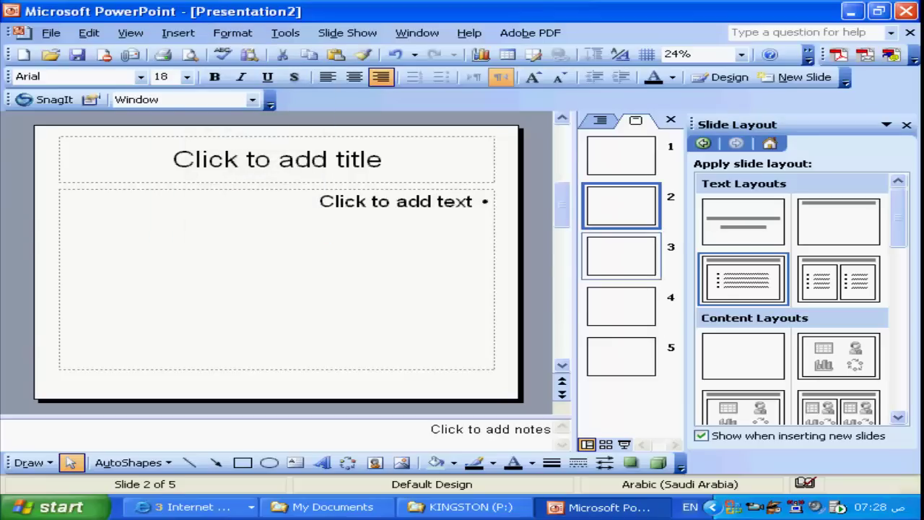
pyautogui.press('Down')
pyautogui.press('Down')
pyautogui.press('Down')
pyautogui.press('Up')
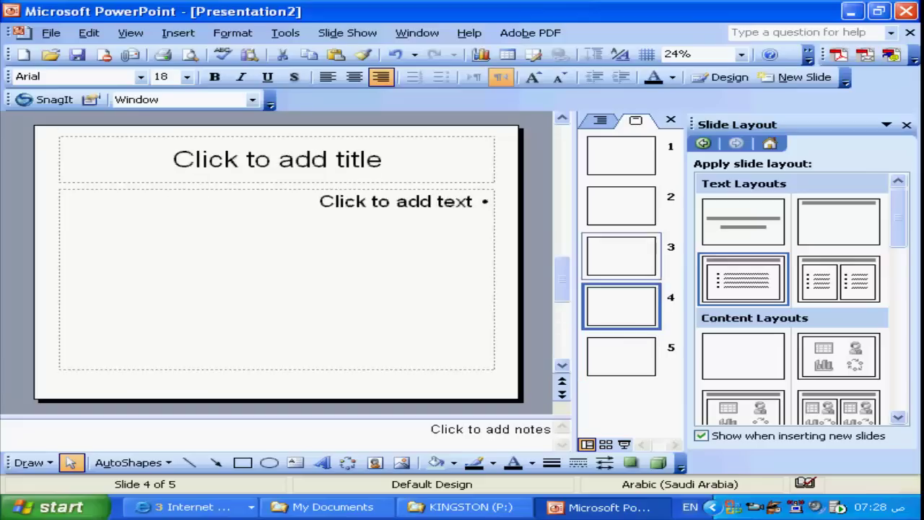
pyautogui.press('Up')
pyautogui.press('Up')
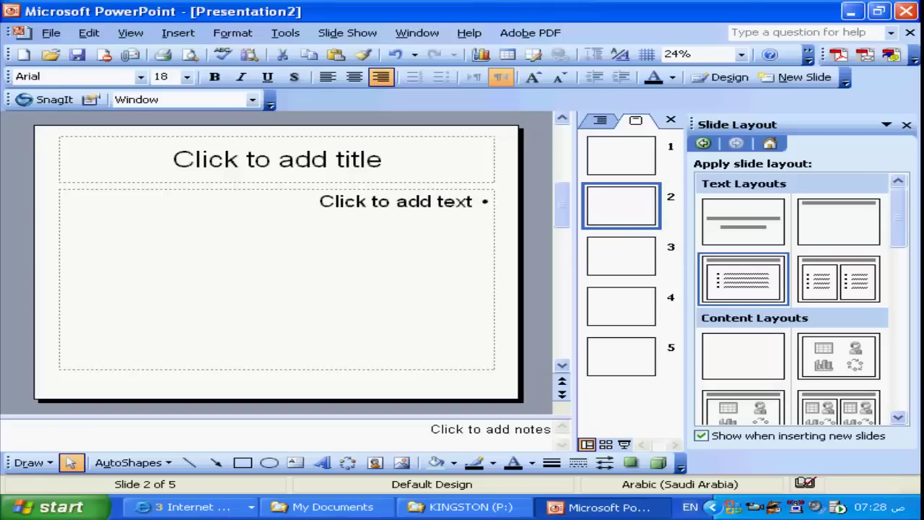
# - Apply the Blank layout to slides 2–5, check each slide, and return to slide 1
pyautogui.keyDown('shift'); pyautogui.click(621, 356); pyautogui.keyUp('shift')
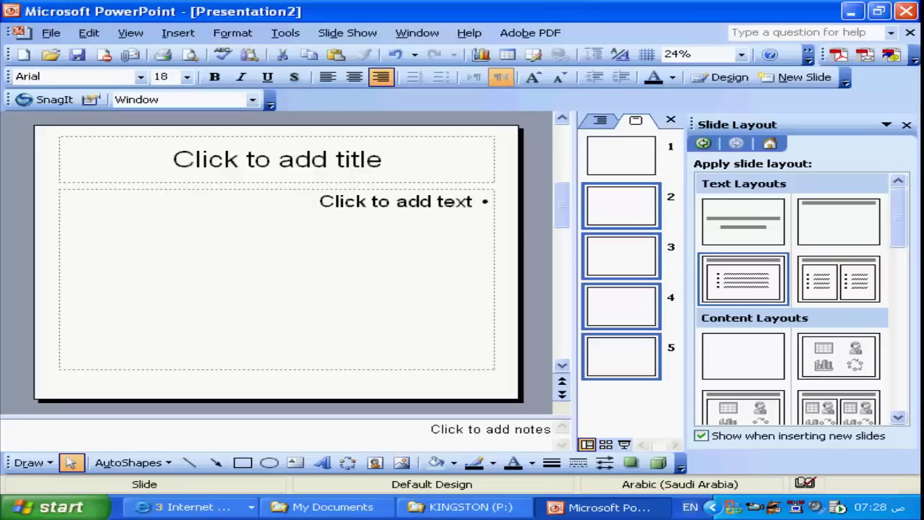
pyautogui.click(744, 358)
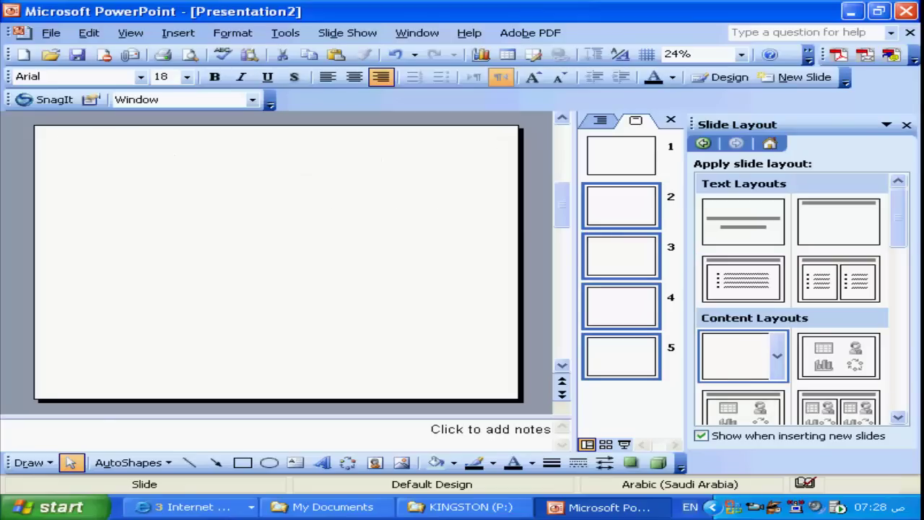
pyautogui.click(621, 206)
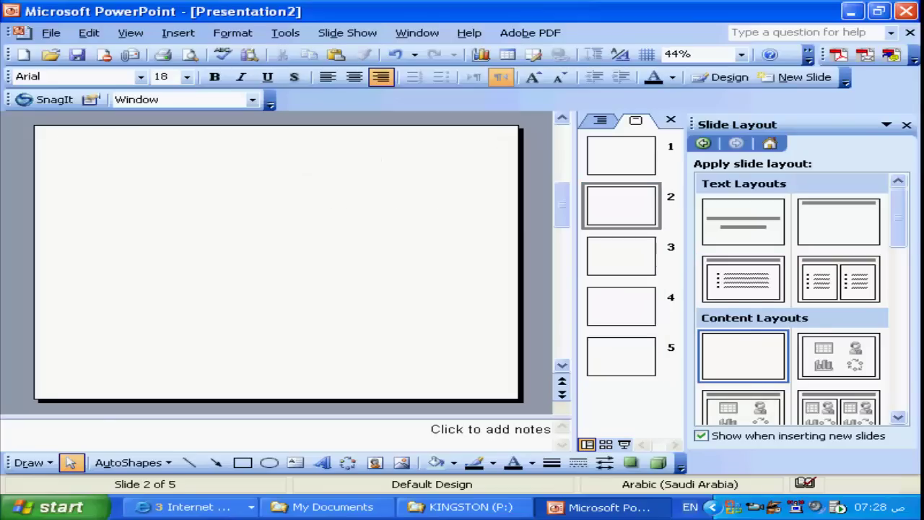
pyautogui.click(621, 155)
pyautogui.click(621, 206)
pyautogui.click(621, 256)
pyautogui.click(621, 306)
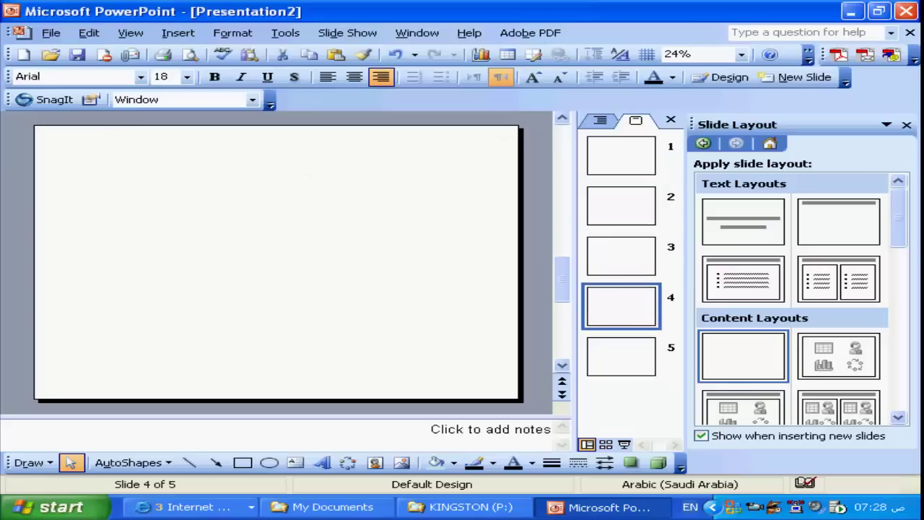
pyautogui.click(621, 356)
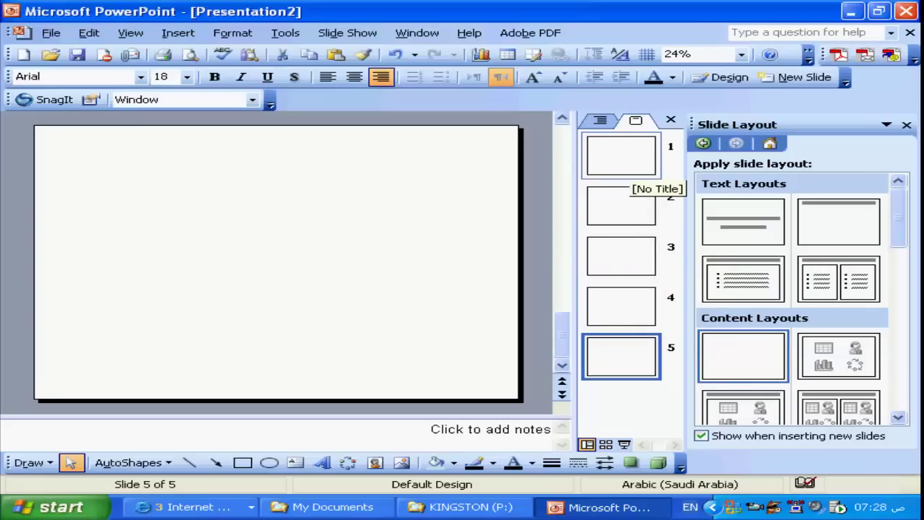
pyautogui.click(623, 162)
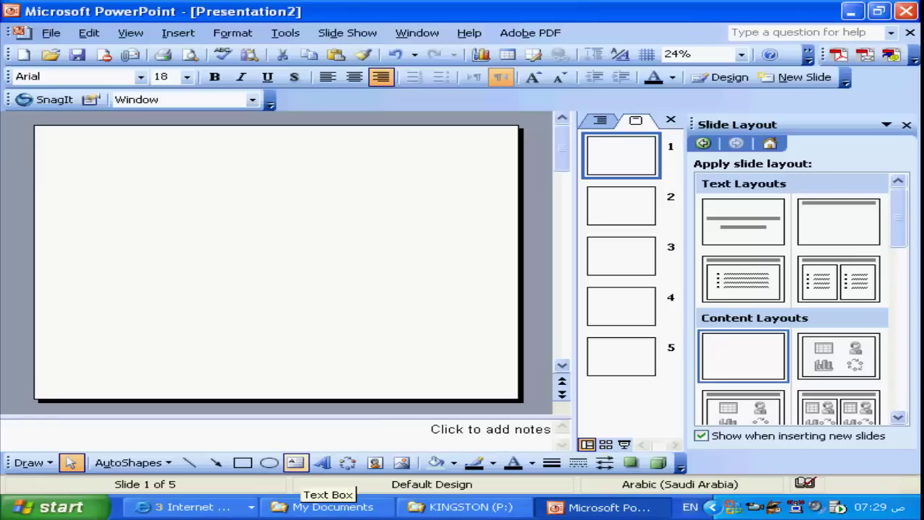
# - Add a text box on slide 1 reading 'التدريس باستخدام التكنولوجيا' with Arabic (Egypt) input
pyautogui.click(296, 463)
pyautogui.click(368, 211)
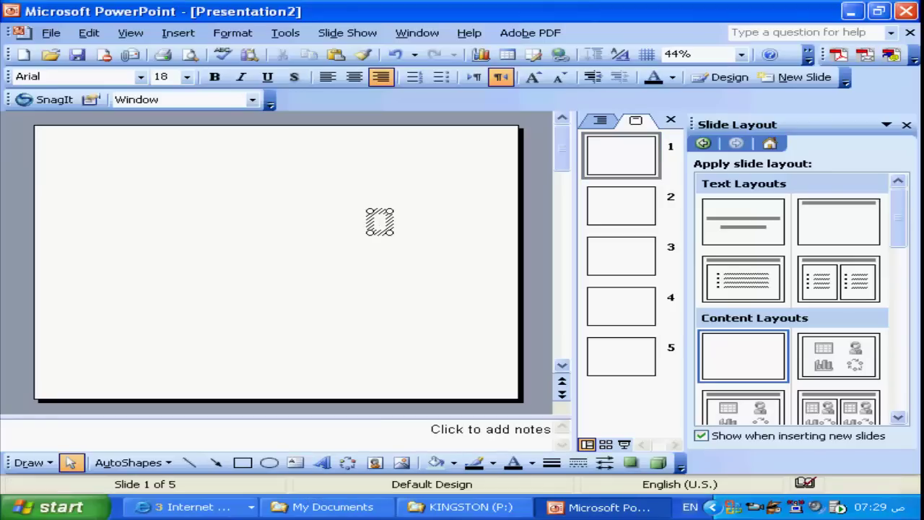
pyautogui.write('Hgj')
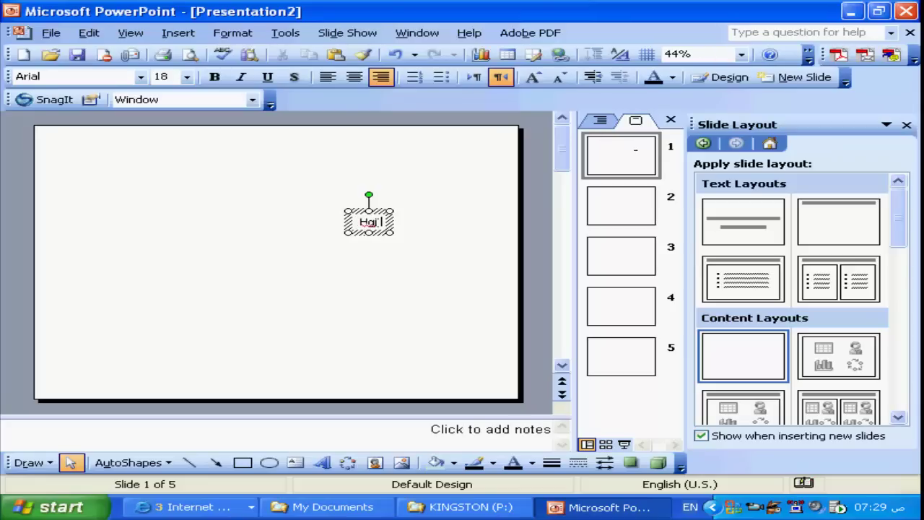
pyautogui.write('l')
pyautogui.press('BackSpace')
pyautogui.press('BackSpace')
pyautogui.press('BackSpace')
pyautogui.press('BackSpace')
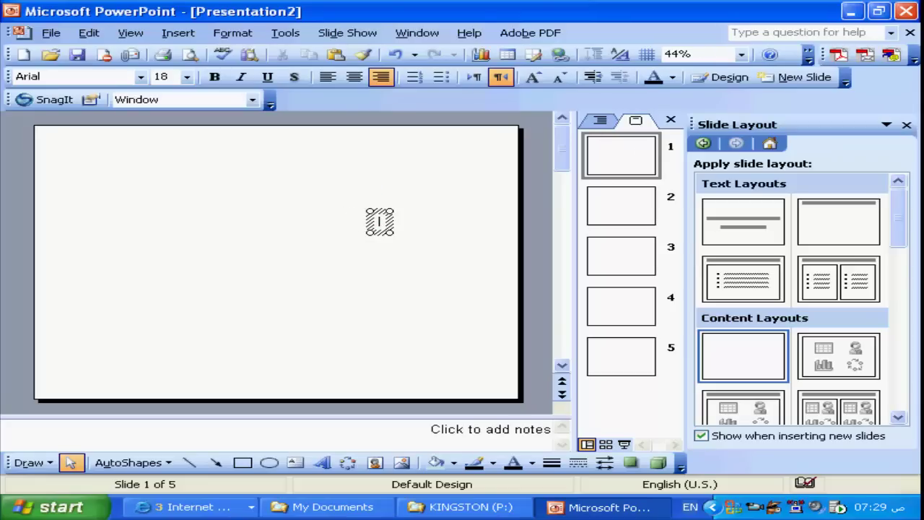
pyautogui.hotkey('alt', 'shift')
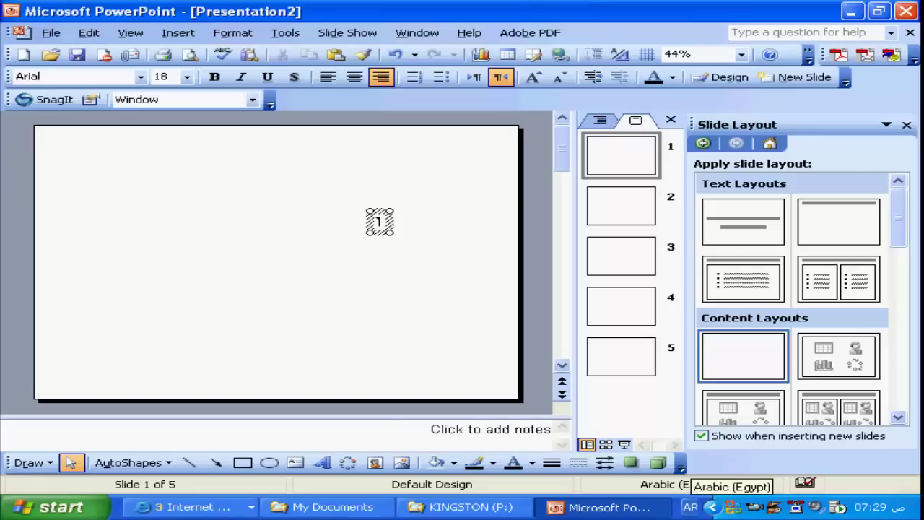
pyautogui.click(691, 507)
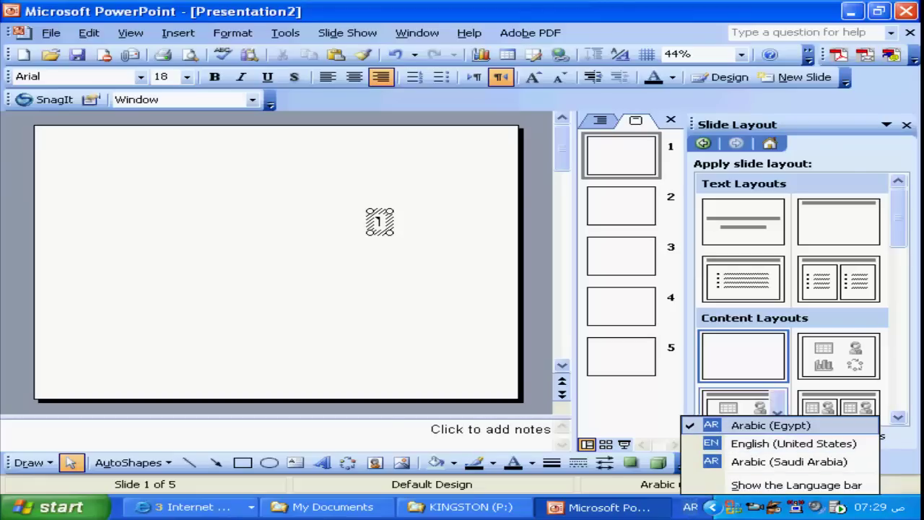
pyautogui.click(769, 425)
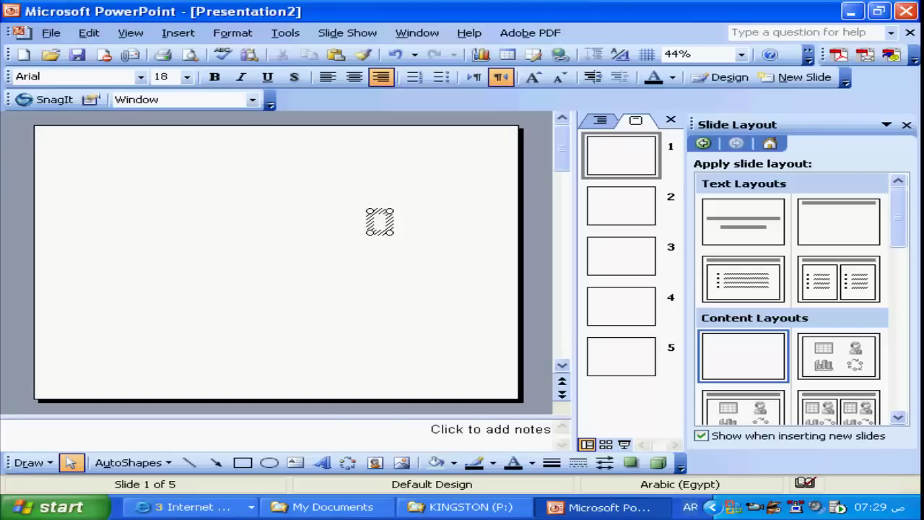
pyautogui.write('تقديم')
pyautogui.write(' باس')
pyautogui.write('ت')
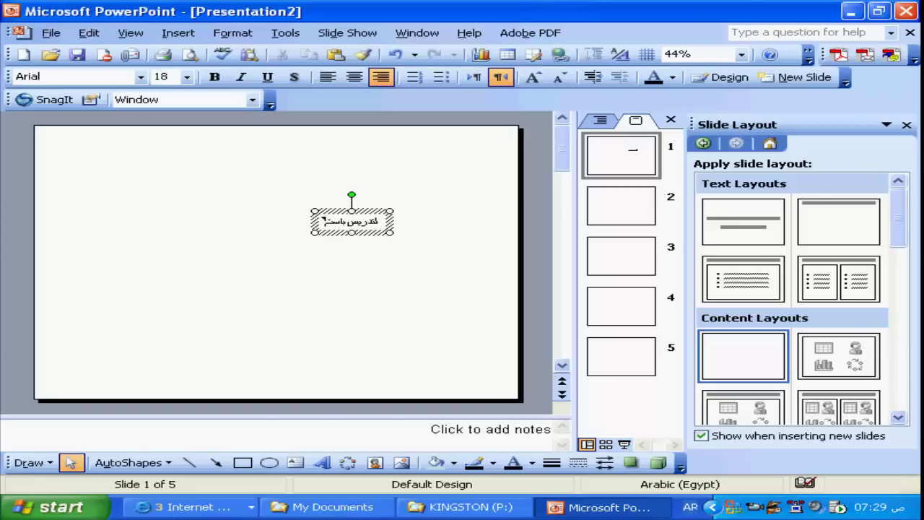
pyautogui.write('خدام ال')
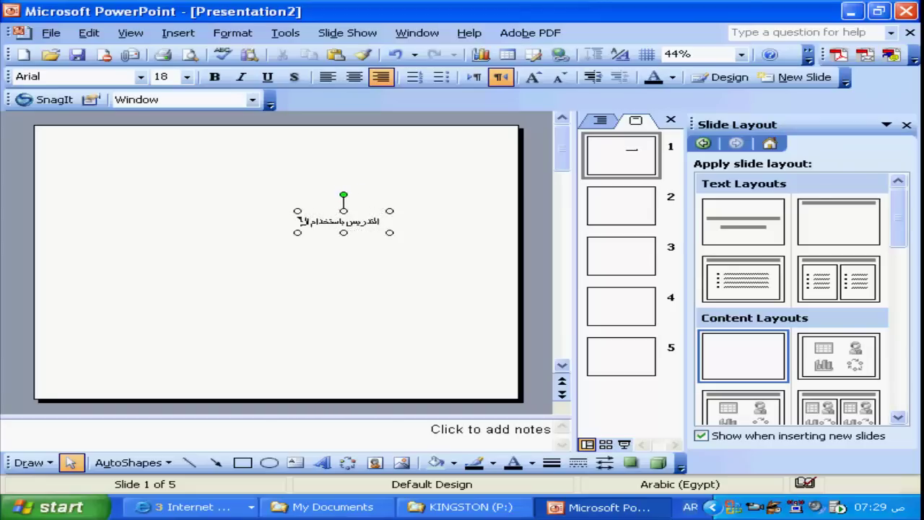
pyautogui.write('تكنو')
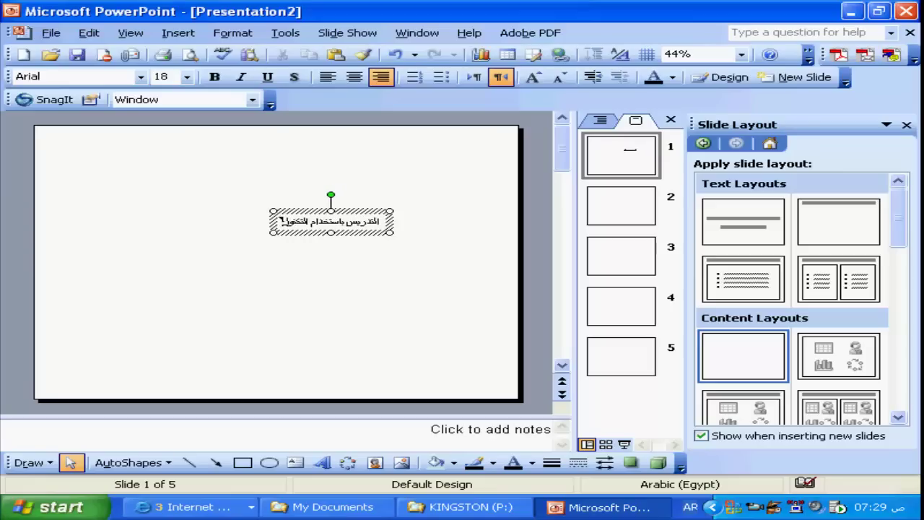
pyautogui.write('لوجي')
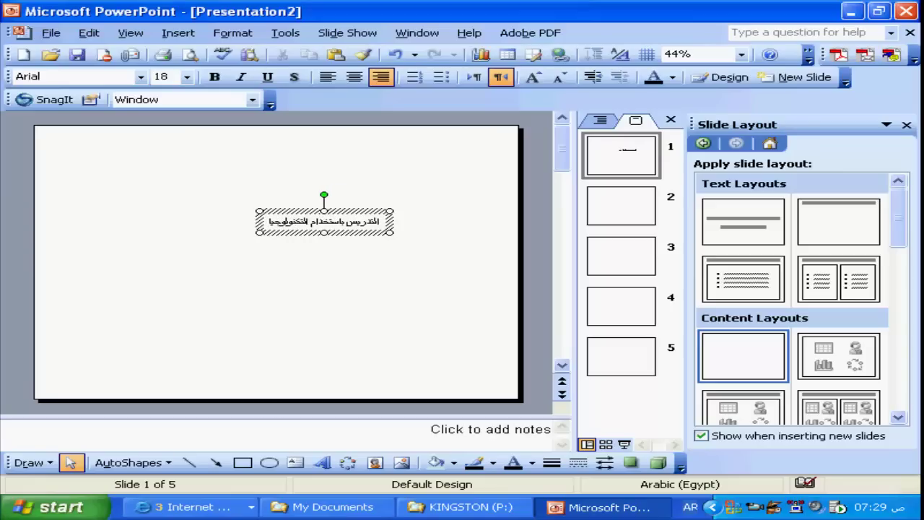
pyautogui.write('ا')
pyautogui.press('Escape')
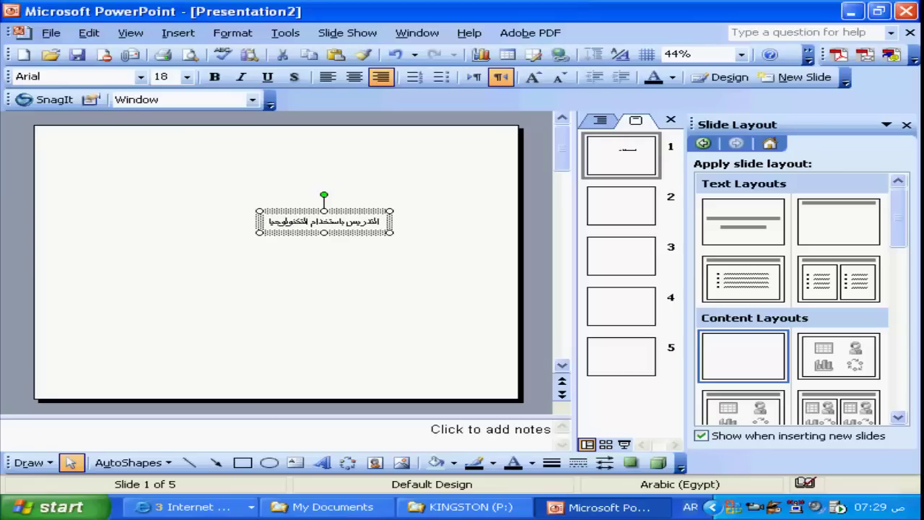
# - Move the Arabic title left and try font sizes 24 and 36 on its text
pyautogui.moveTo(325, 232); pyautogui.dragTo(261, 225)
pyautogui.click(258, 215)
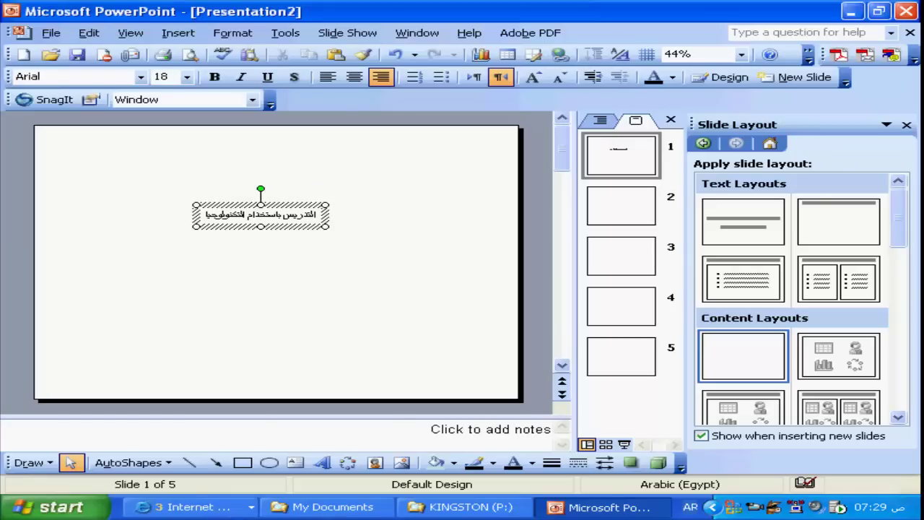
pyautogui.click(187, 76)
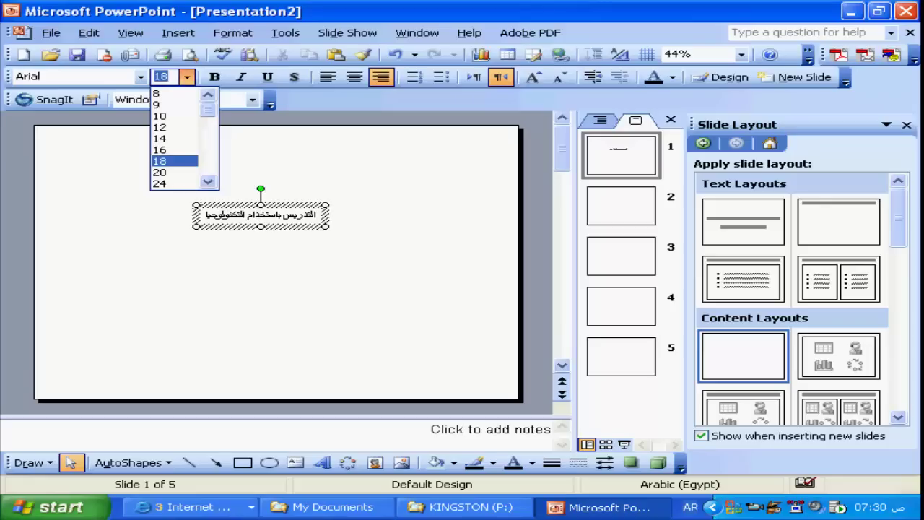
pyautogui.click(170, 185)
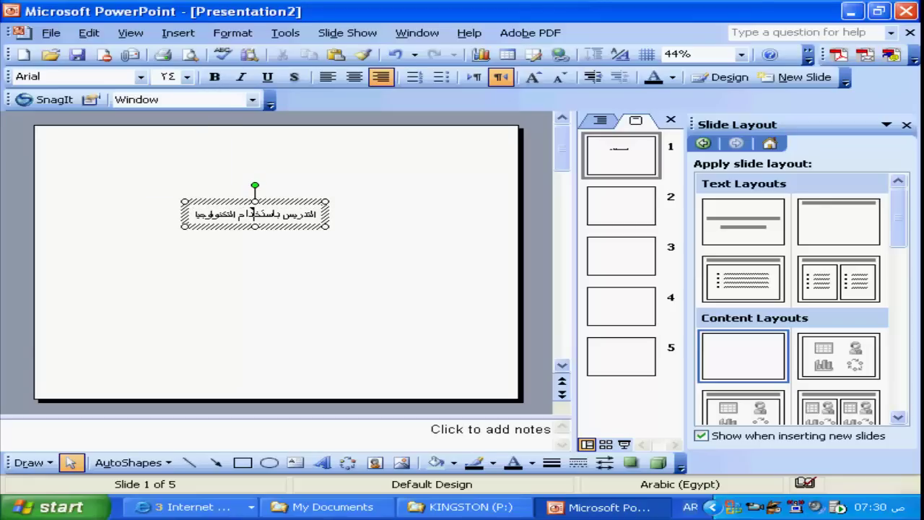
pyautogui.click(187, 76)
pyautogui.scroll(-2, 180, 137)
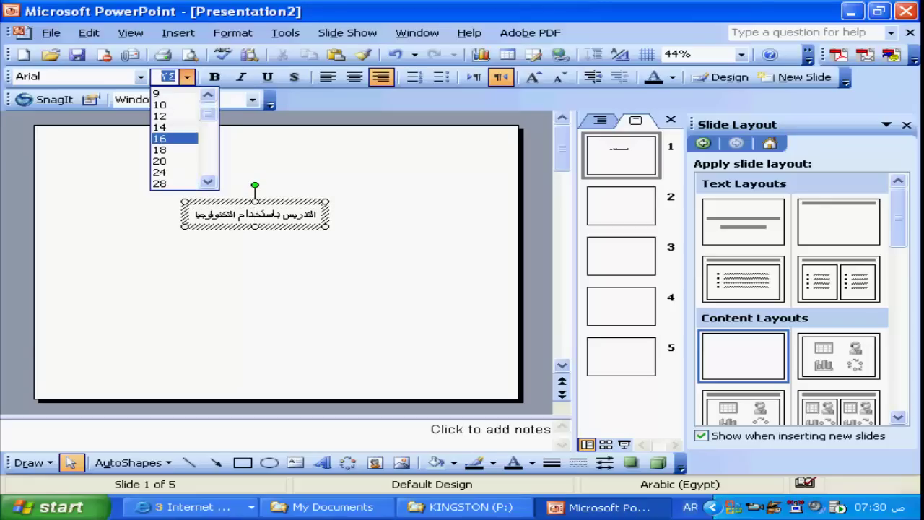
pyautogui.click(161, 184)
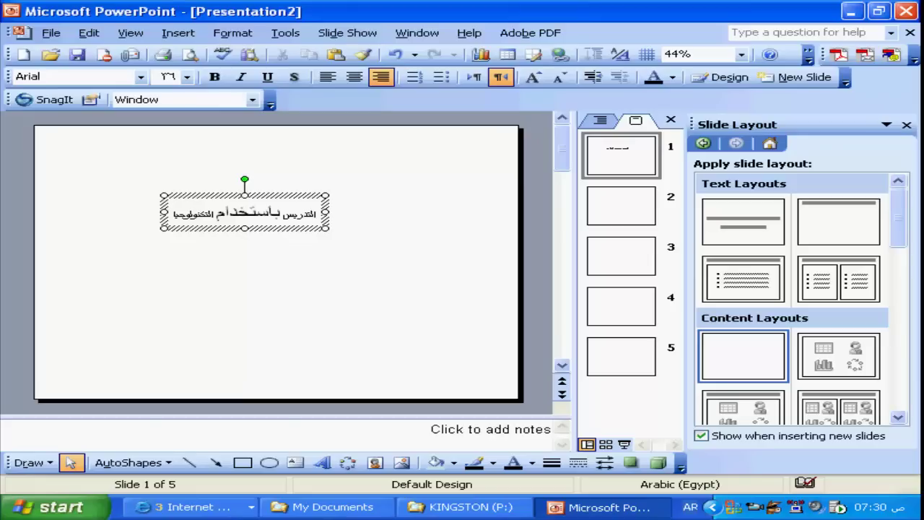
pyautogui.press('Escape')
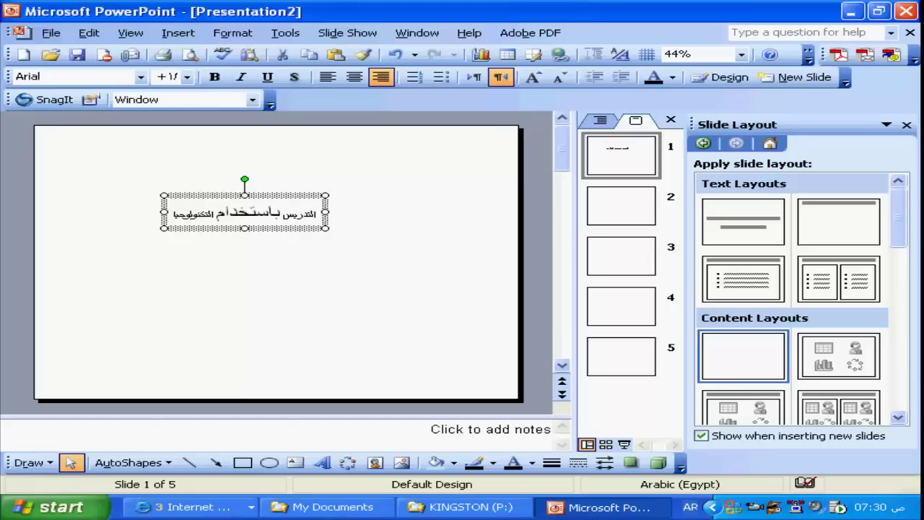
# - Make the whole title 44 pt and reposition it near the slide centre
pyautogui.moveTo(244, 212); pyautogui.dragTo(356, 201)
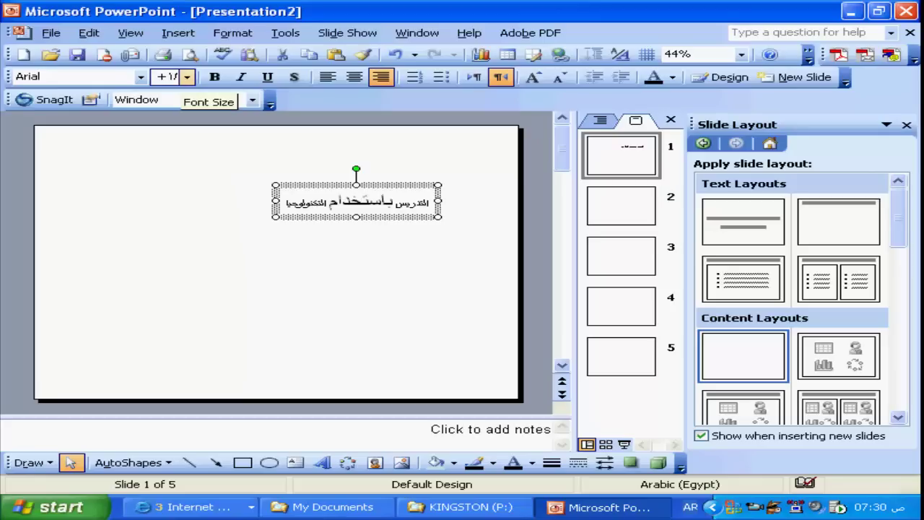
pyautogui.click(186, 76)
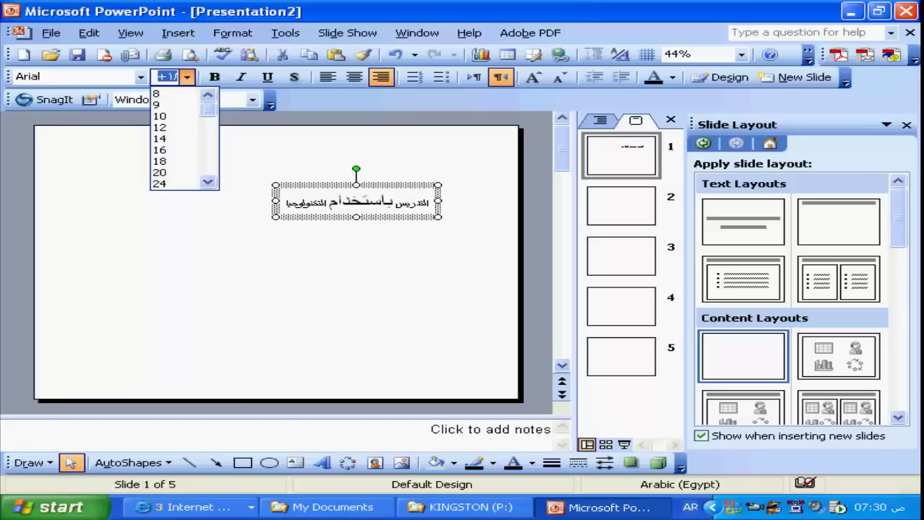
pyautogui.scroll(-3, 185, 138)
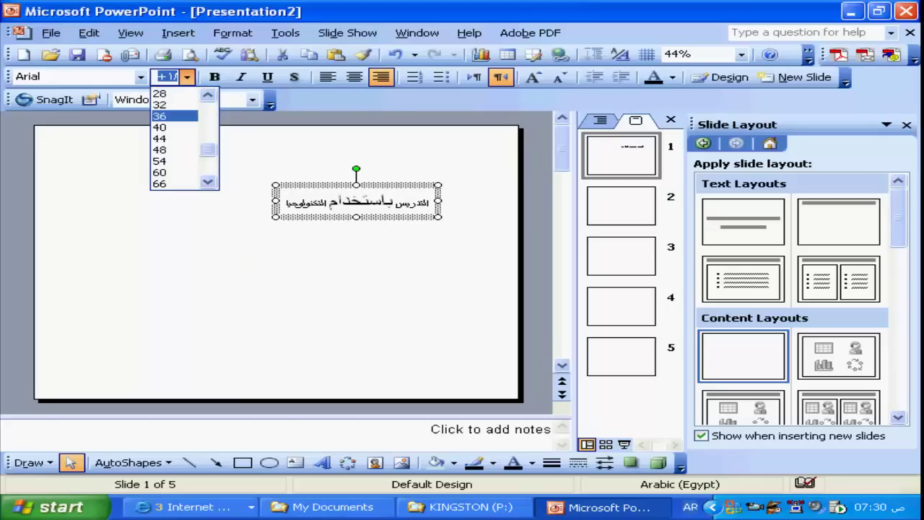
pyautogui.click(170, 116)
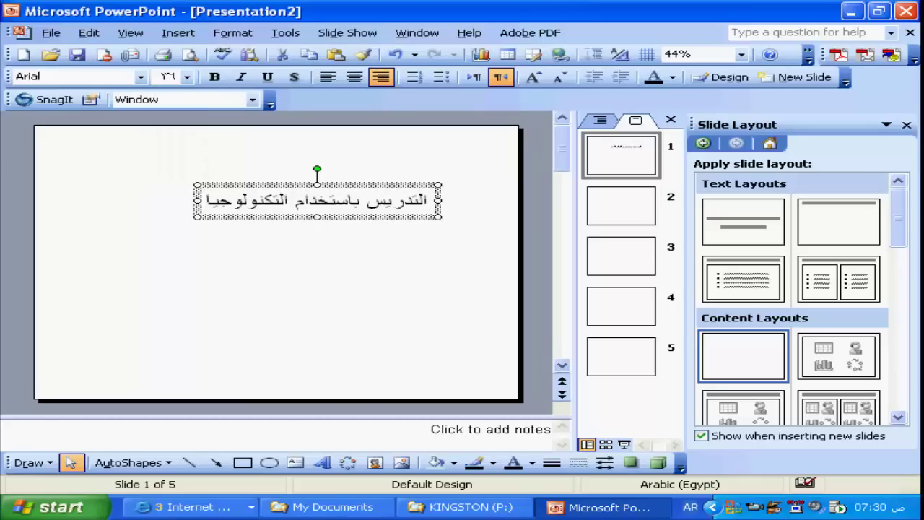
pyautogui.moveTo(361, 185); pyautogui.dragTo(306, 221)
pyautogui.click(187, 77)
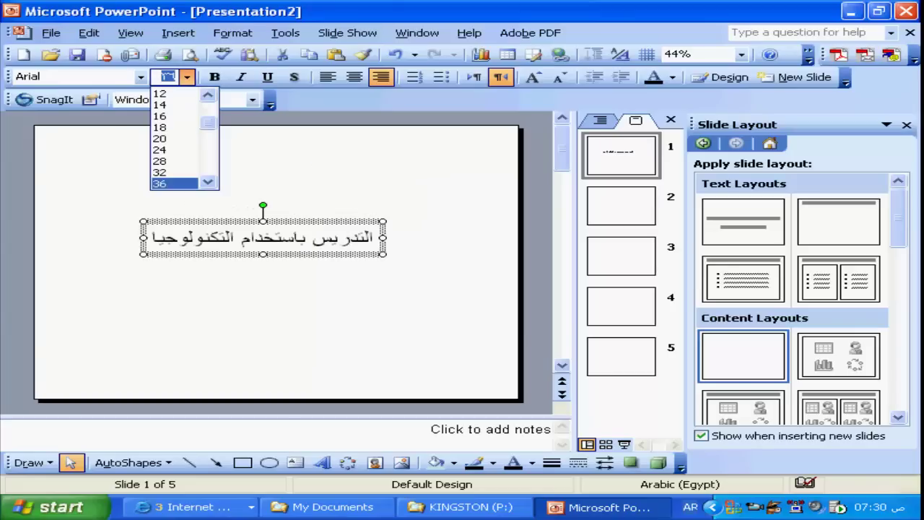
pyautogui.click(169, 184)
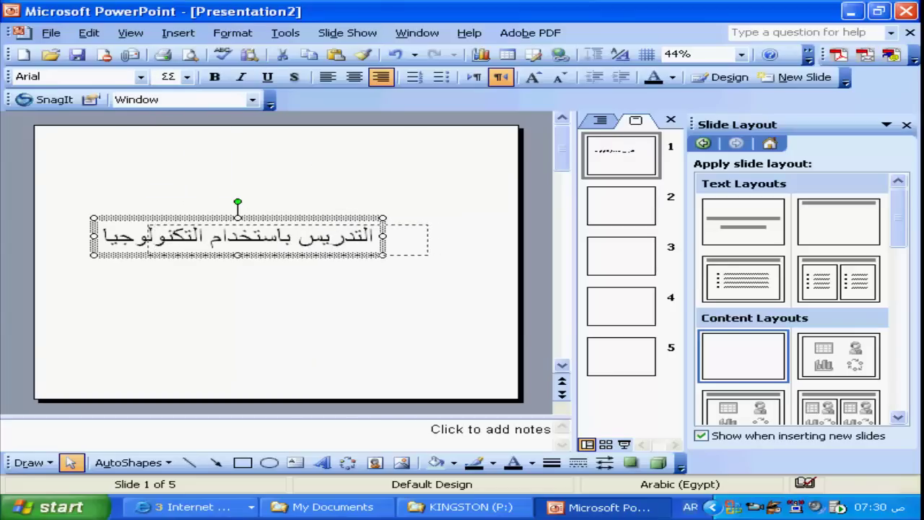
pyautogui.moveTo(229, 216); pyautogui.dragTo(279, 219)
pyautogui.press('Escape')
pyautogui.click(621, 206)
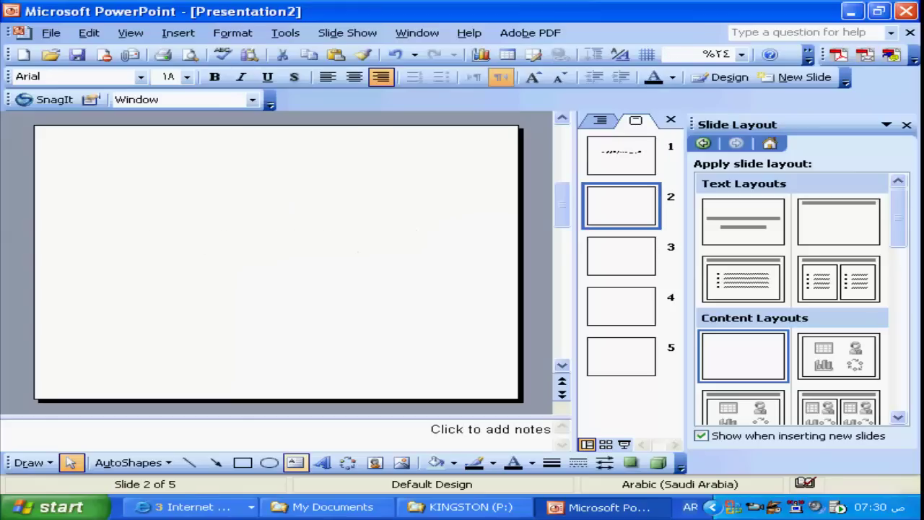
# - Discard an empty text box on slide 2 and set the font size to 36
pyautogui.click(295, 462)
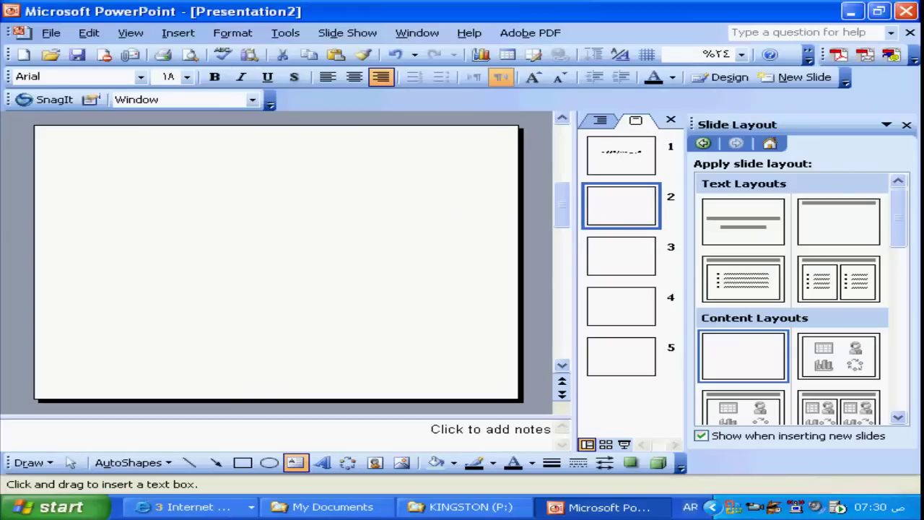
pyautogui.click(467, 165)
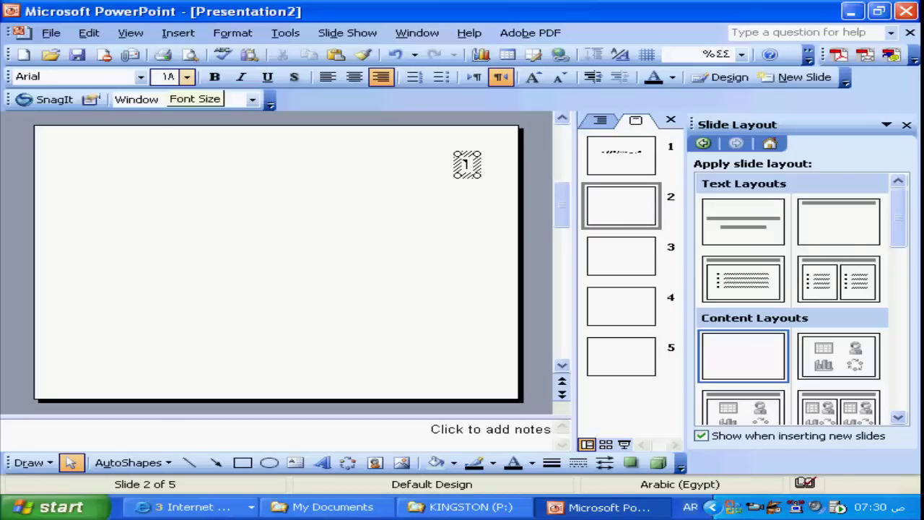
pyautogui.press('Escape')
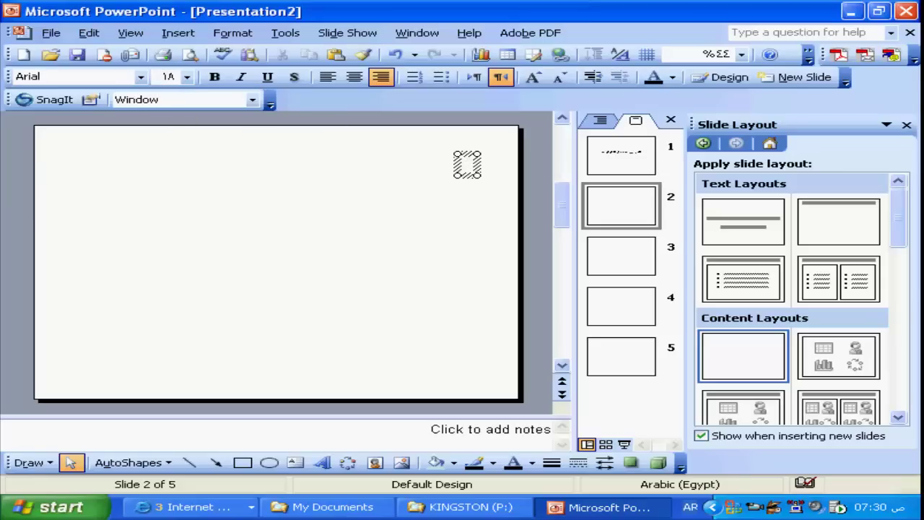
pyautogui.press('Escape')
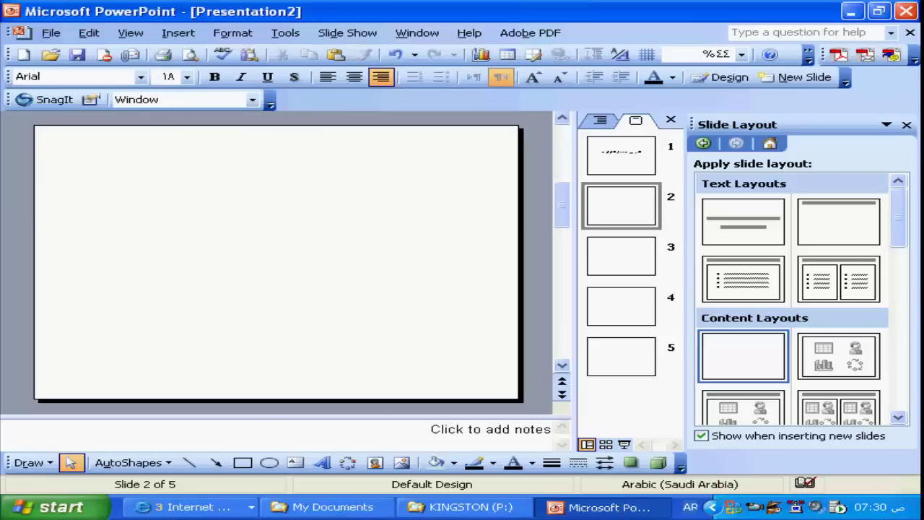
pyautogui.click(187, 76)
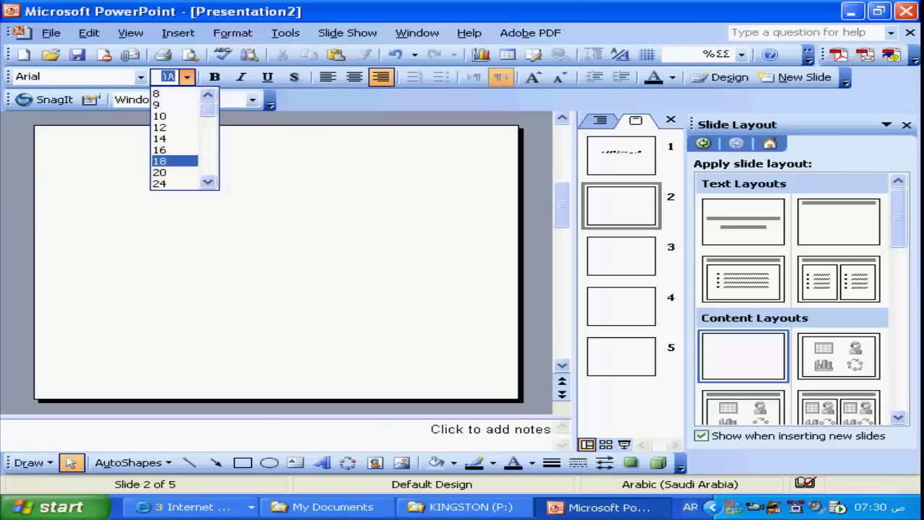
pyautogui.scroll(-4, 184, 138)
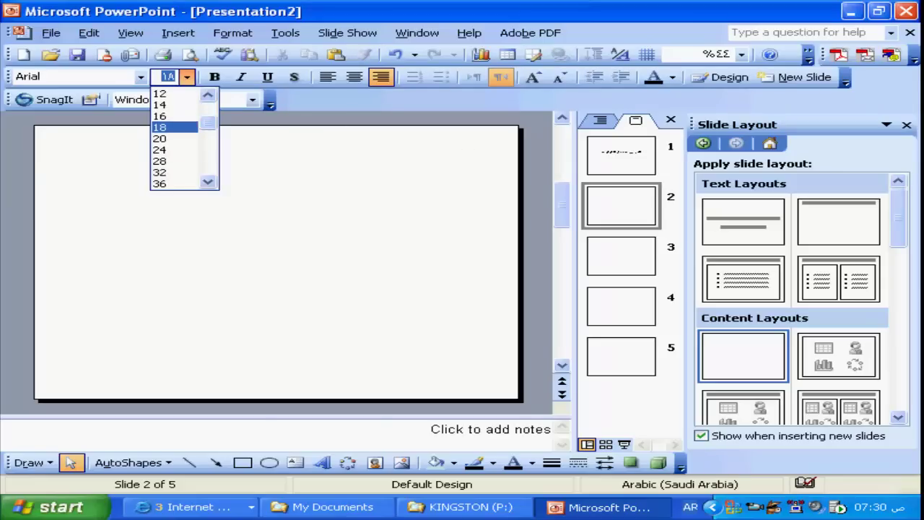
pyautogui.click(174, 172)
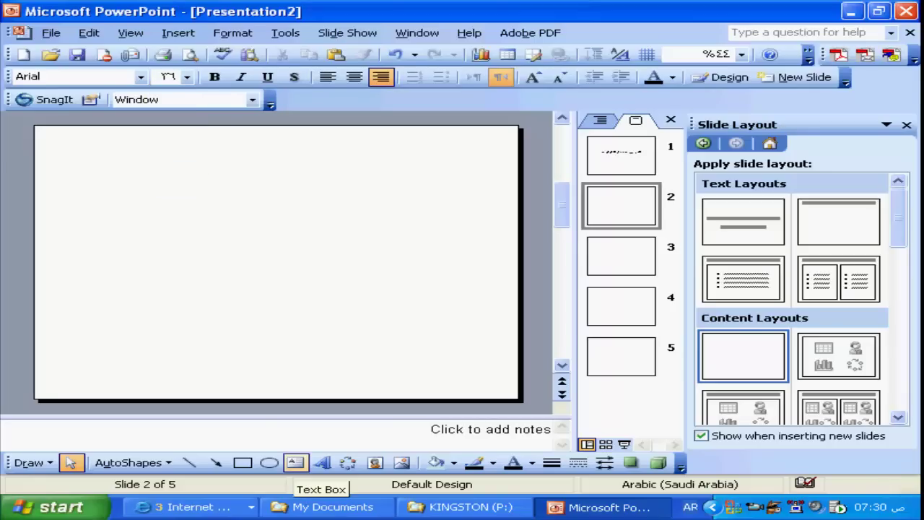
# - Add the heading 'تطور سبل التدريس' in a text box at slide 2's top right
pyautogui.click(295, 463)
pyautogui.click(473, 152)
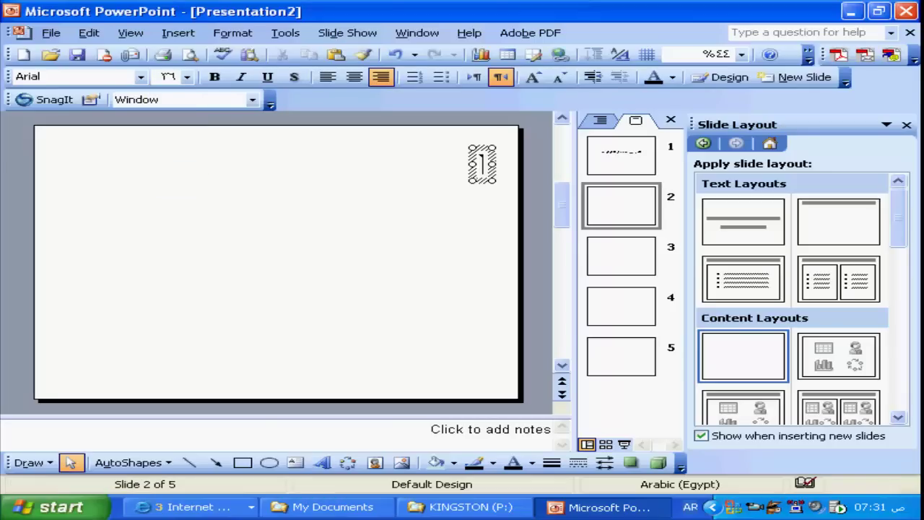
pyautogui.write('تط')
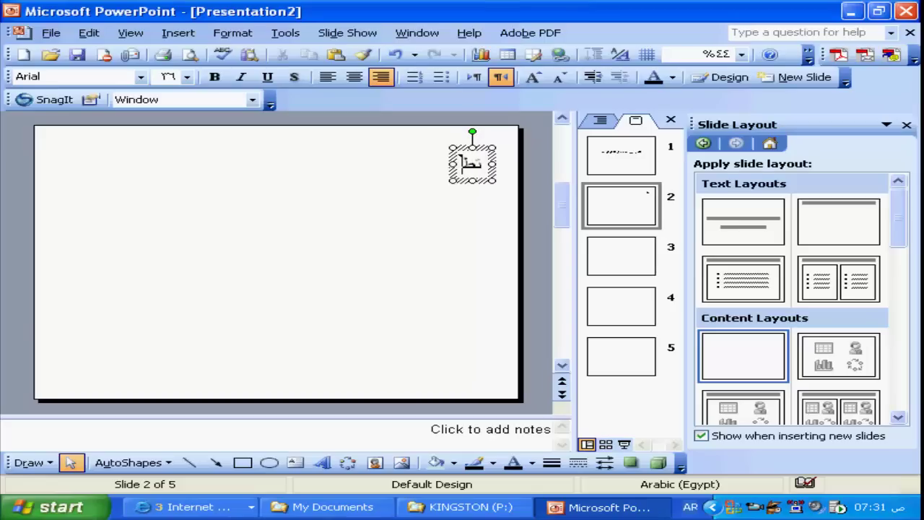
pyautogui.write('ور سب')
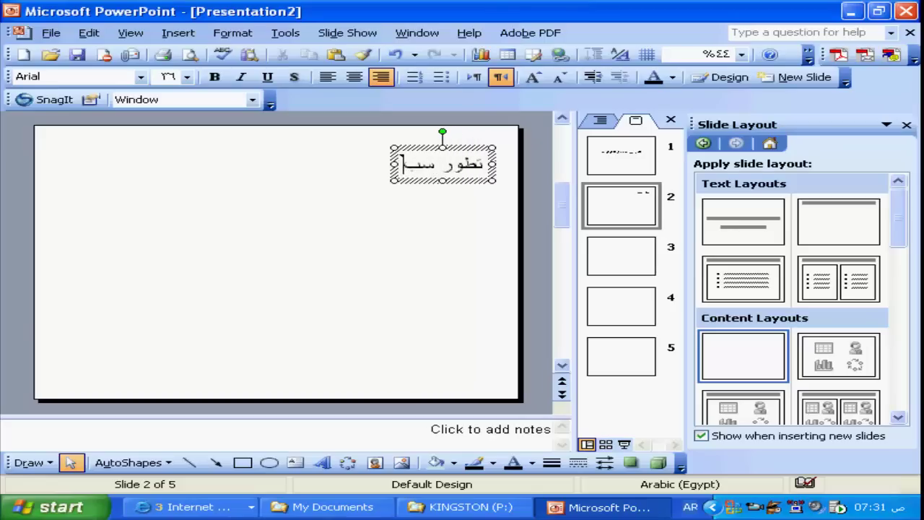
pyautogui.write('ل الت')
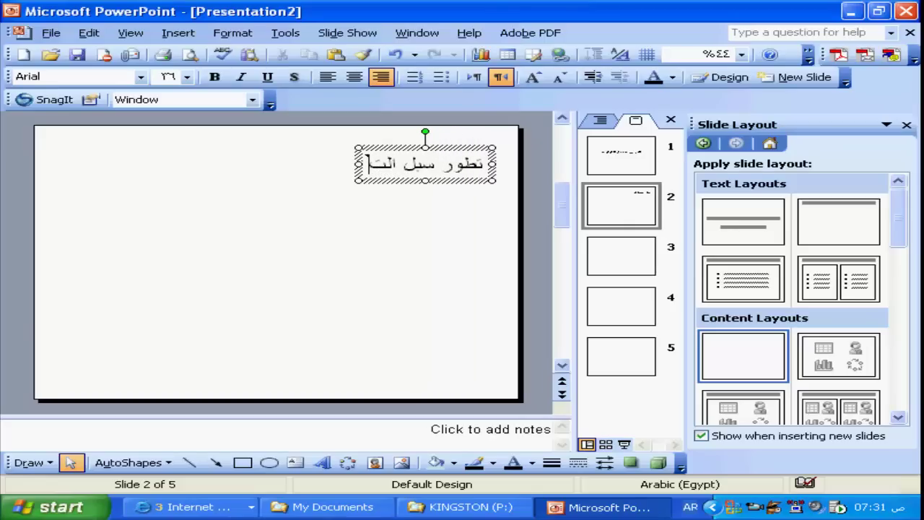
pyautogui.write('دريس')
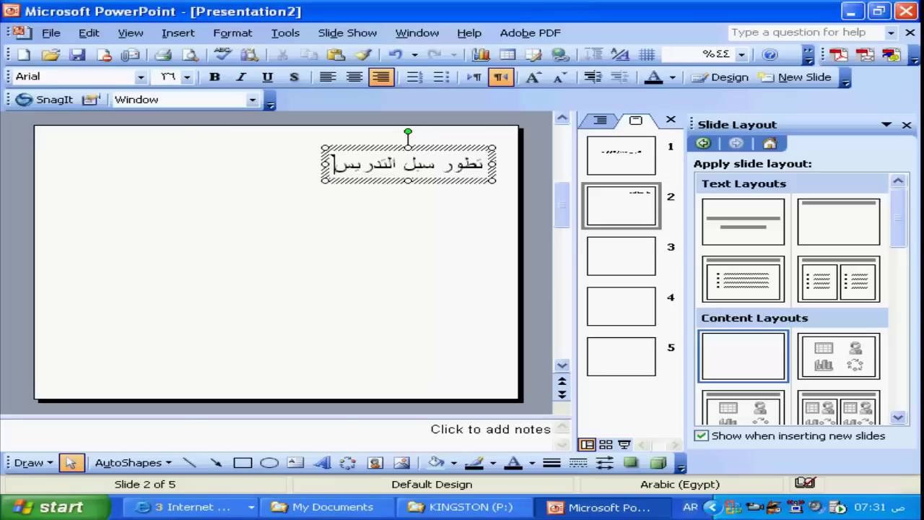
pyautogui.press('Escape')
pyautogui.press('Escape')
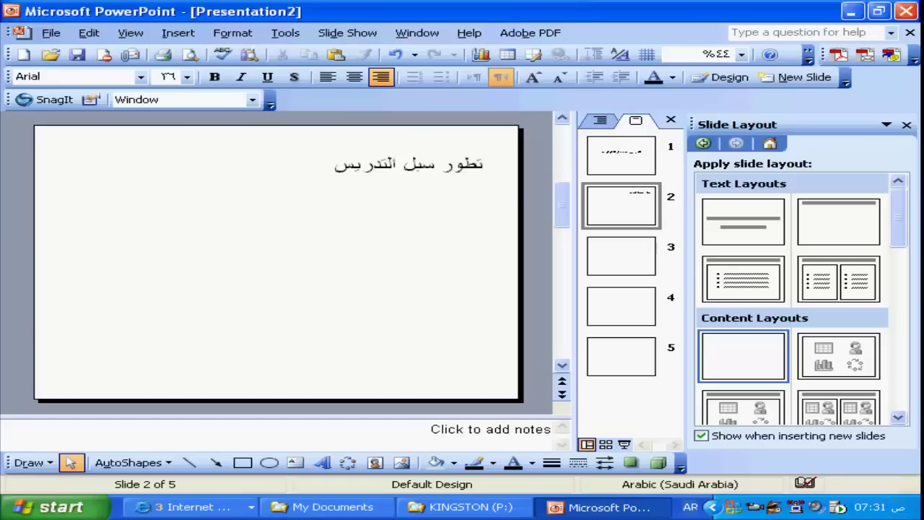
# - Remove a test text box and add the line 'التدريس مشافهة' below the heading
pyautogui.click(295, 462)
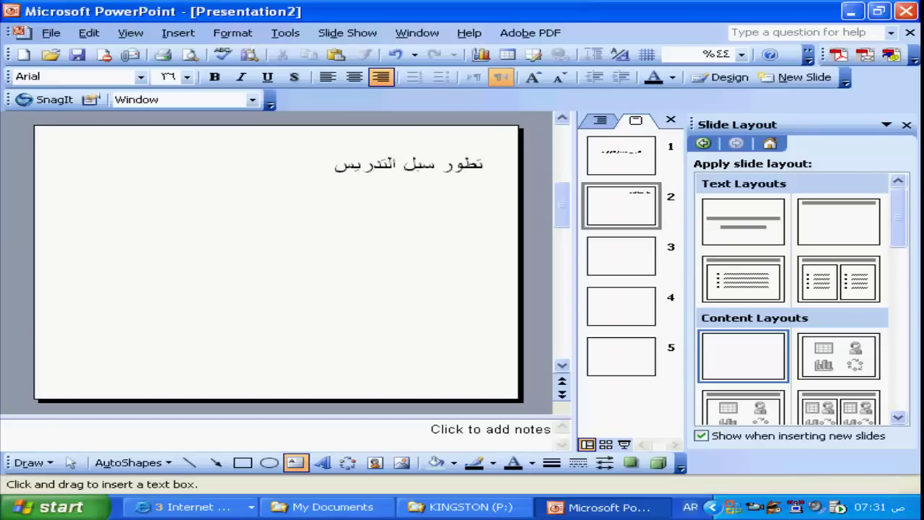
pyautogui.moveTo(479, 203)
pyautogui.mouseDown()
pyautogui.moveTo(372, 263)
pyautogui.moveTo(372, 252)
pyautogui.mouseUp()
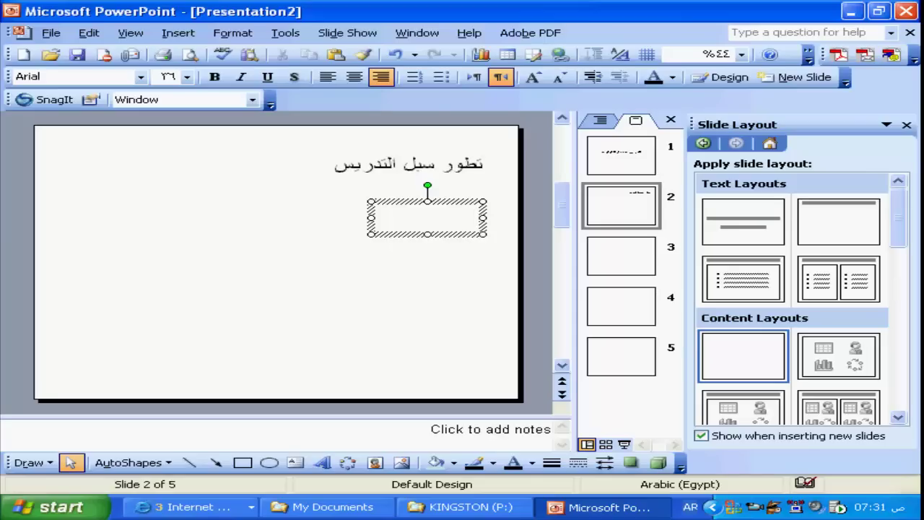
pyautogui.write('تالابا ')
pyautogui.write('نتلابيلاسبالبايتتلابتسال بتس ')
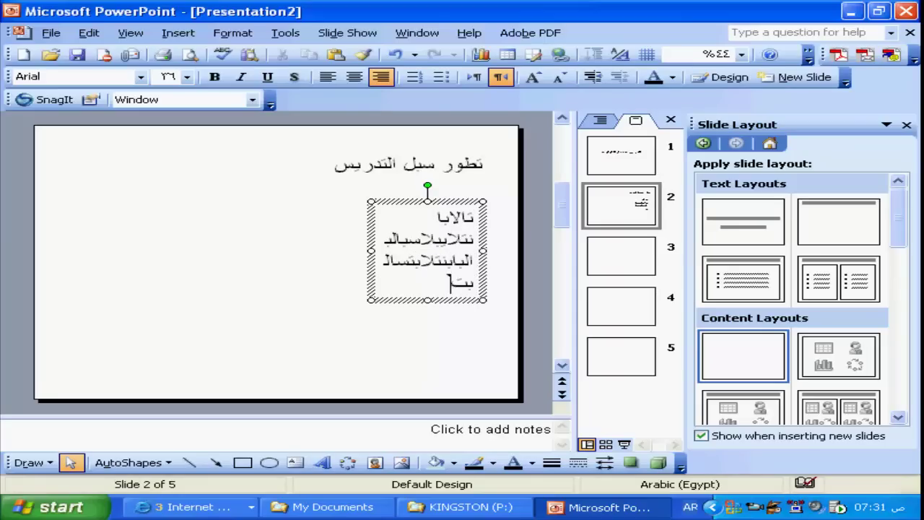
pyautogui.write('لتتسبلاسب')
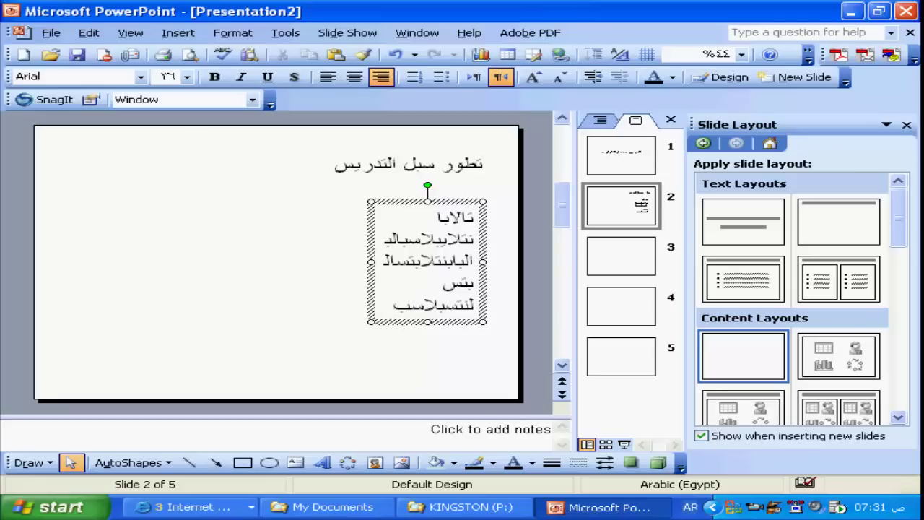
pyautogui.press('Escape')
pyautogui.press('Delete')
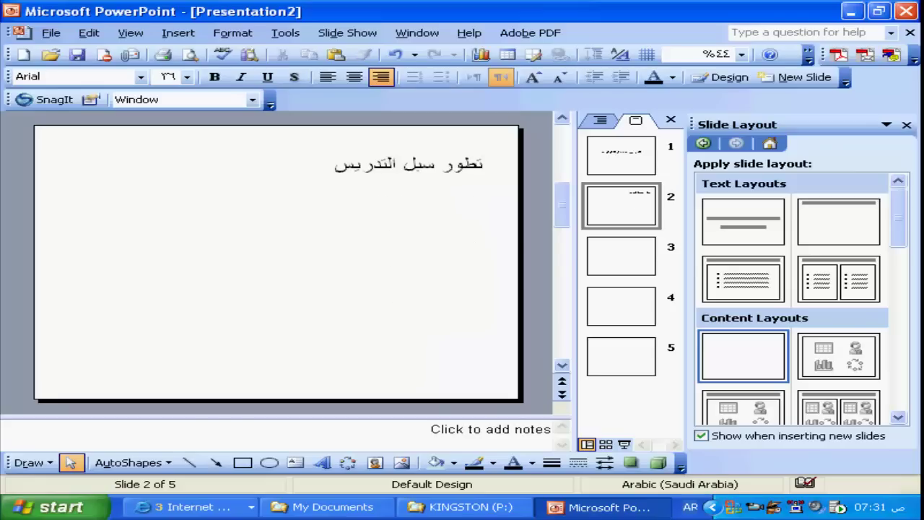
pyautogui.click(295, 462)
pyautogui.click(469, 191)
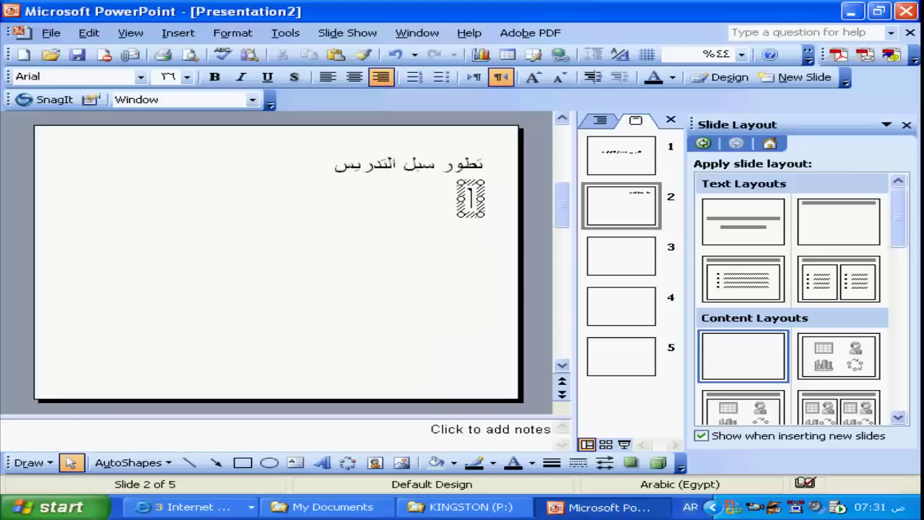
pyautogui.write('ال')
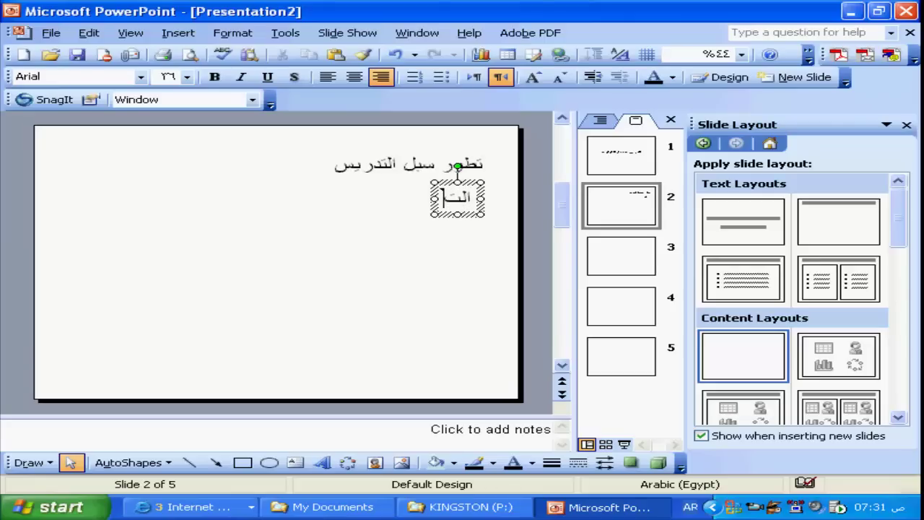
pyautogui.write('تدريس م')
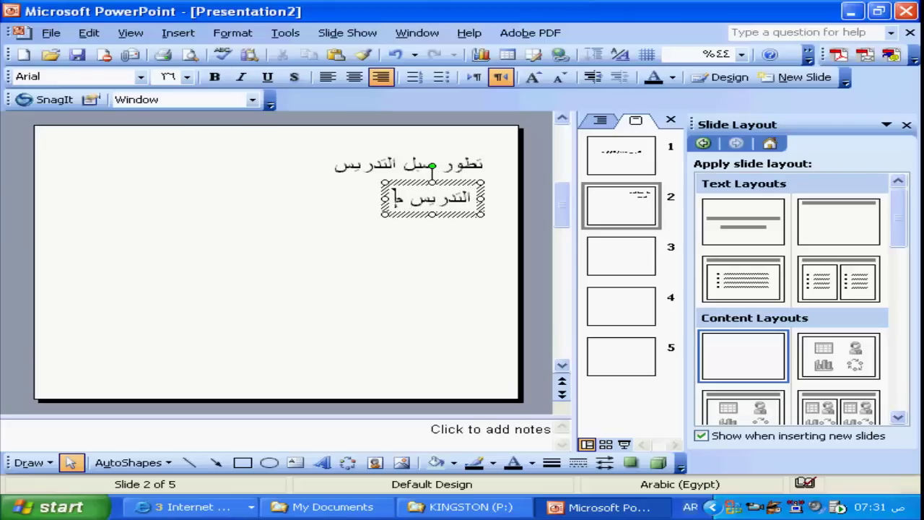
pyautogui.write('شافهة')
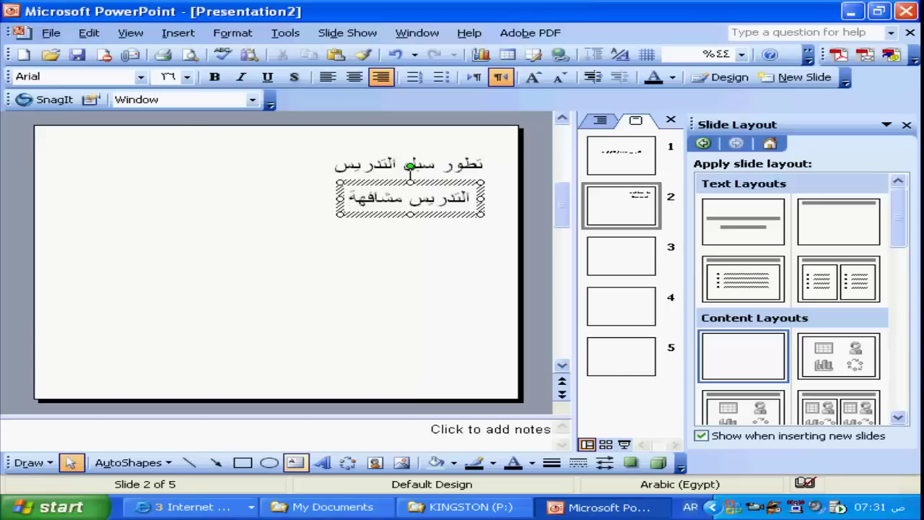
# - Add the line 'التدريس بالكتابة' lower on slide 2
pyautogui.click(295, 462)
pyautogui.click(478, 272)
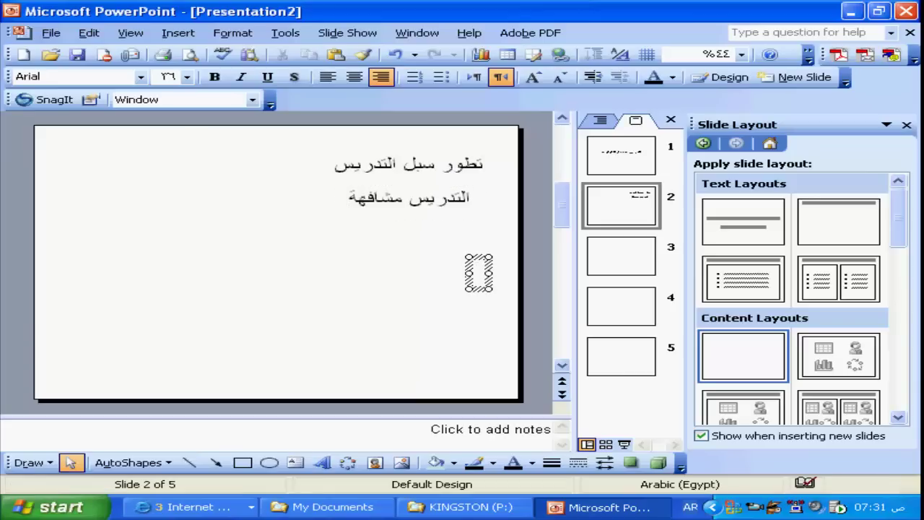
pyautogui.write('التدري')
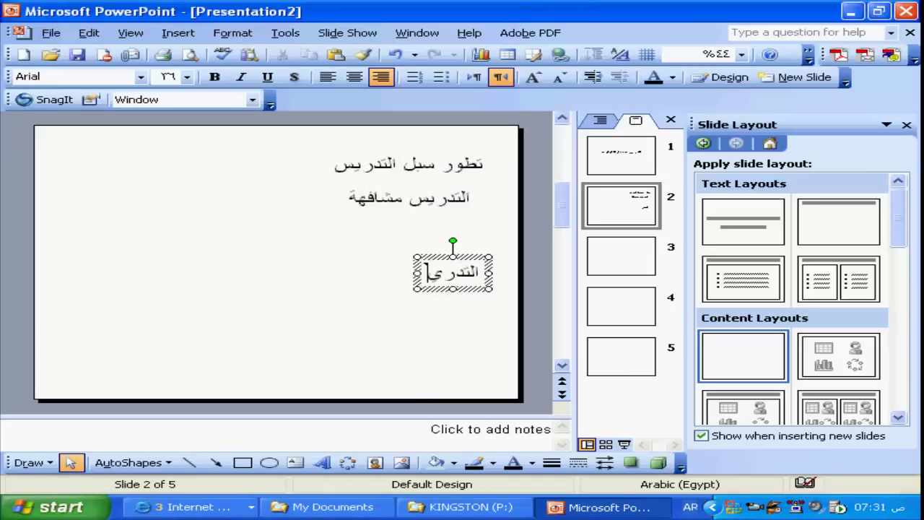
pyautogui.write('س ب')
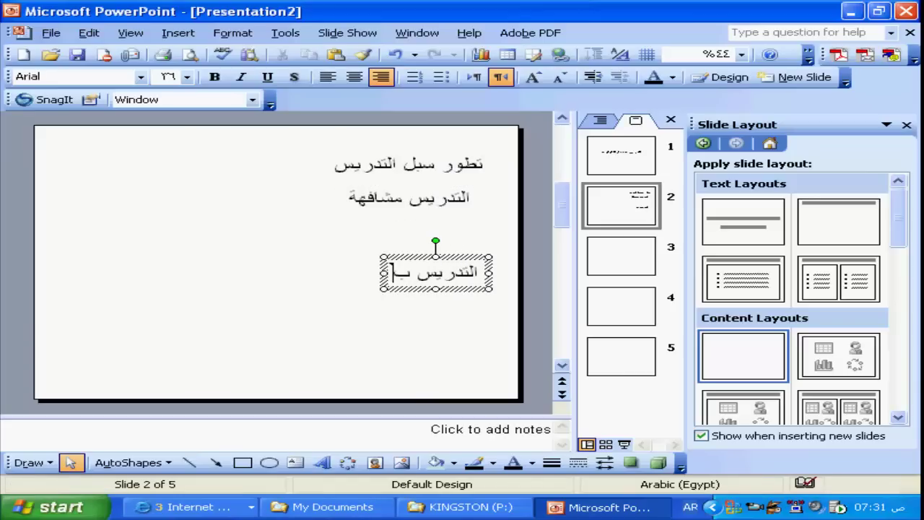
pyautogui.write('الكن')
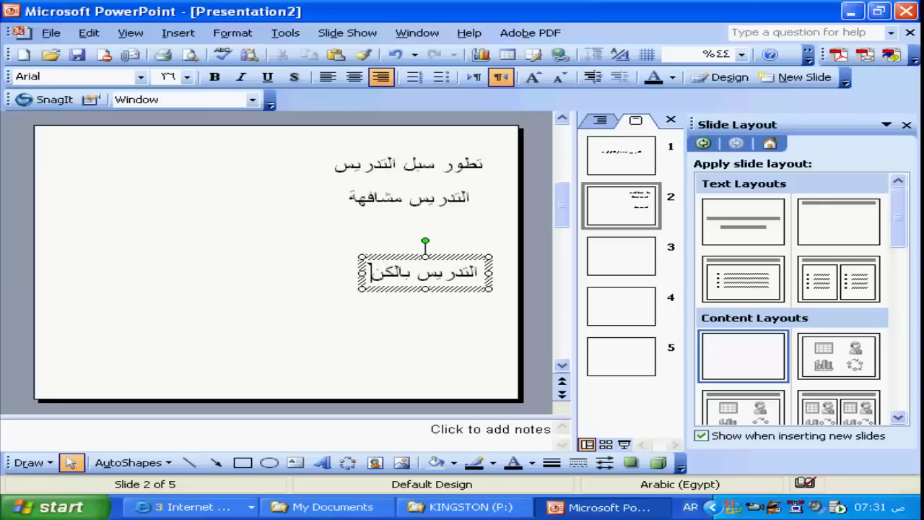
pyautogui.press('BackSpace')
pyautogui.write('تابة')
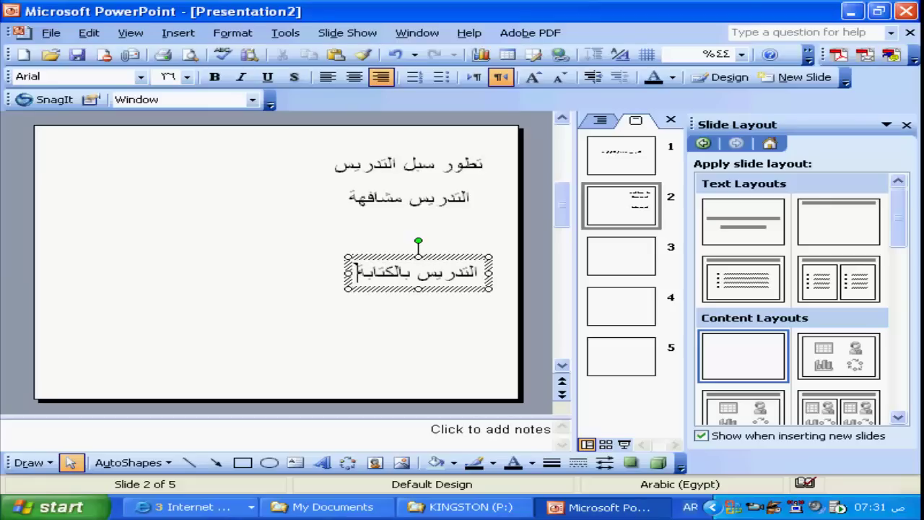
pyautogui.press('Escape')
pyautogui.press('Escape')
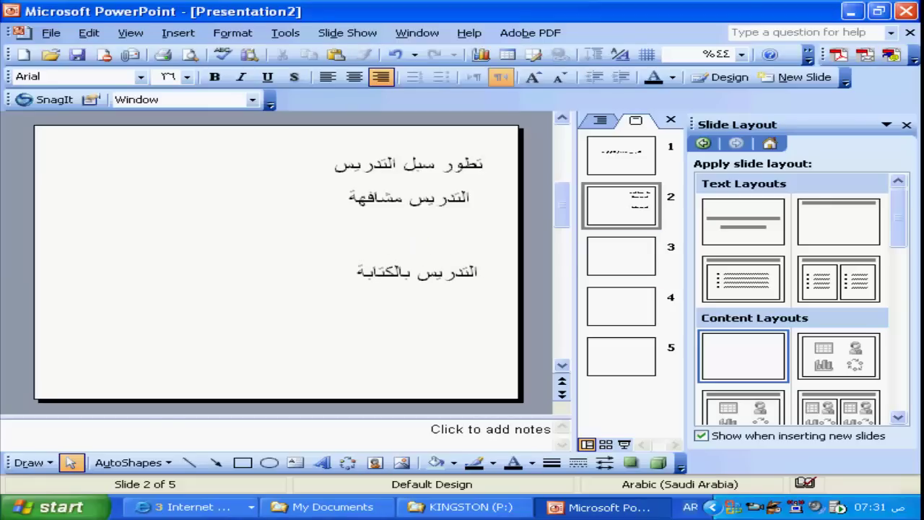
pyautogui.click(621, 256)
# - Add 'التدريس باستخدام الوسائل المساعدة' and 'التدريس باستخدام التكنولوجيا' on slide 3, then return to slide 1
pyautogui.click(295, 462)
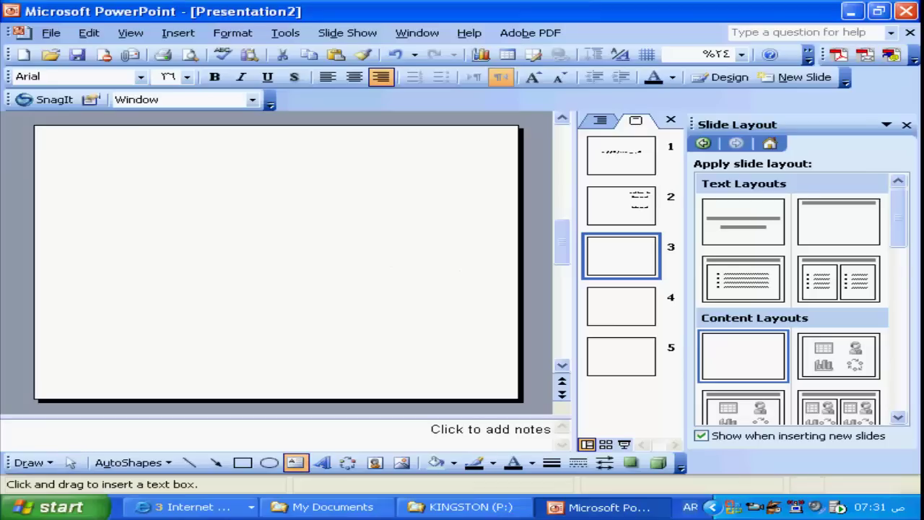
pyautogui.click(483, 155)
pyautogui.write('ال')
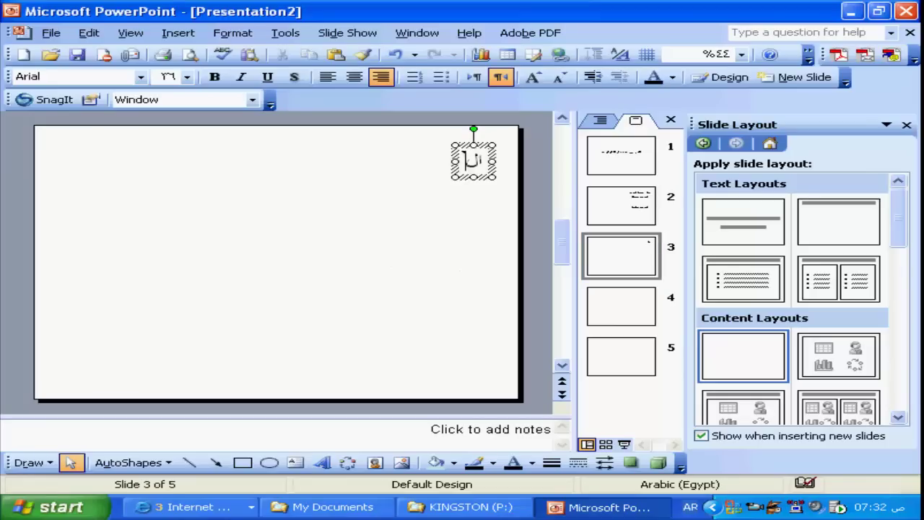
pyautogui.write('تدريس ')
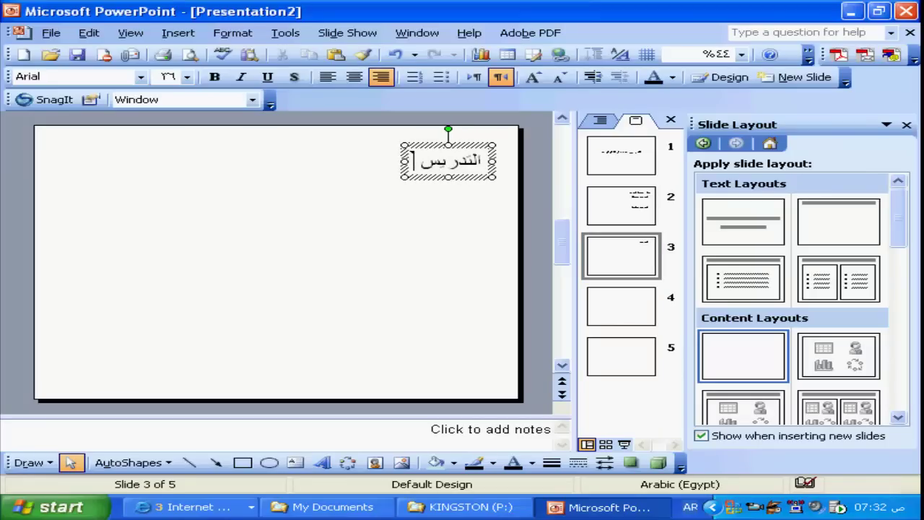
pyautogui.write('باست')
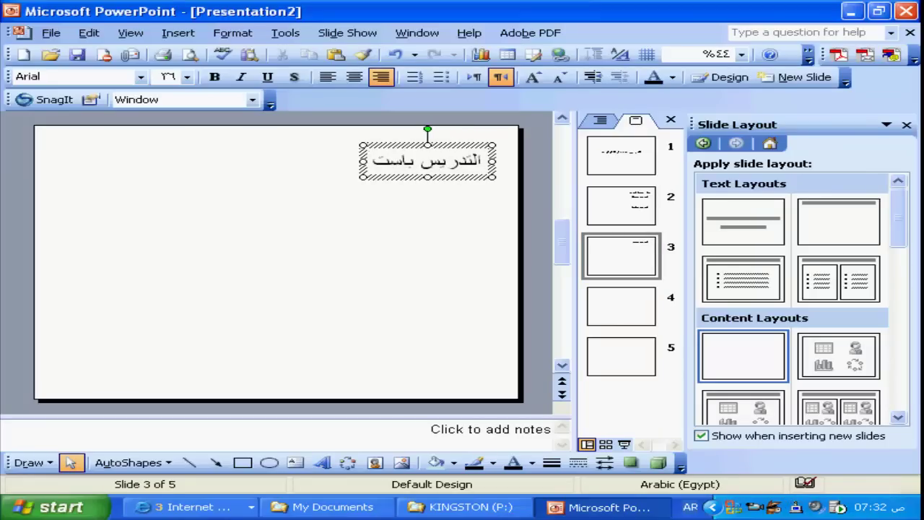
pyautogui.write('خدام')
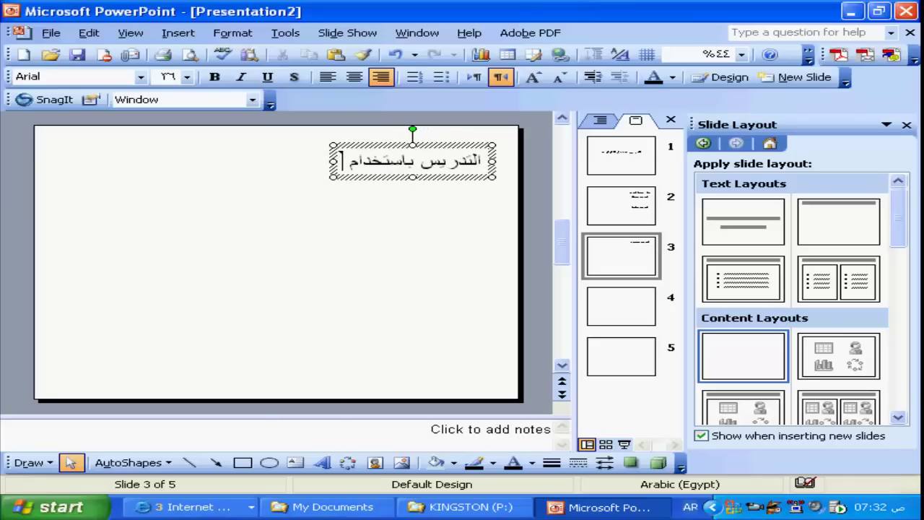
pyautogui.write(' الو')
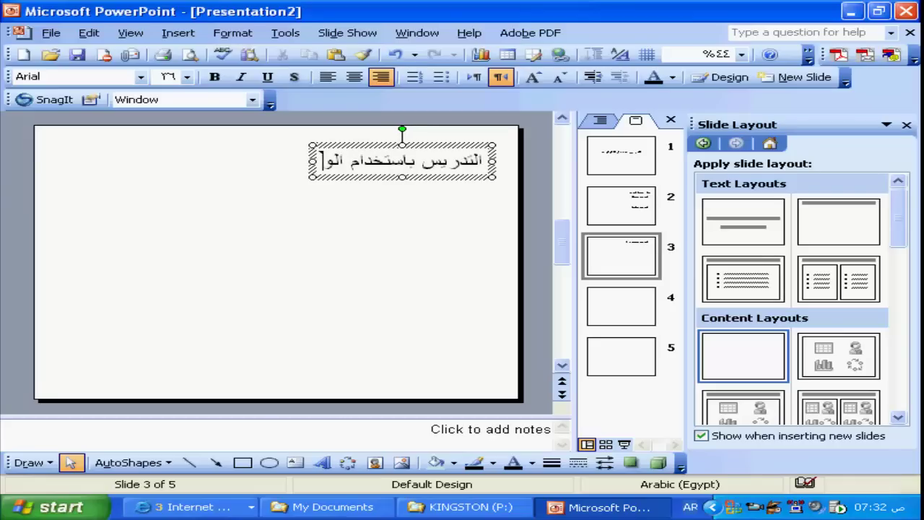
pyautogui.write('سائل ')
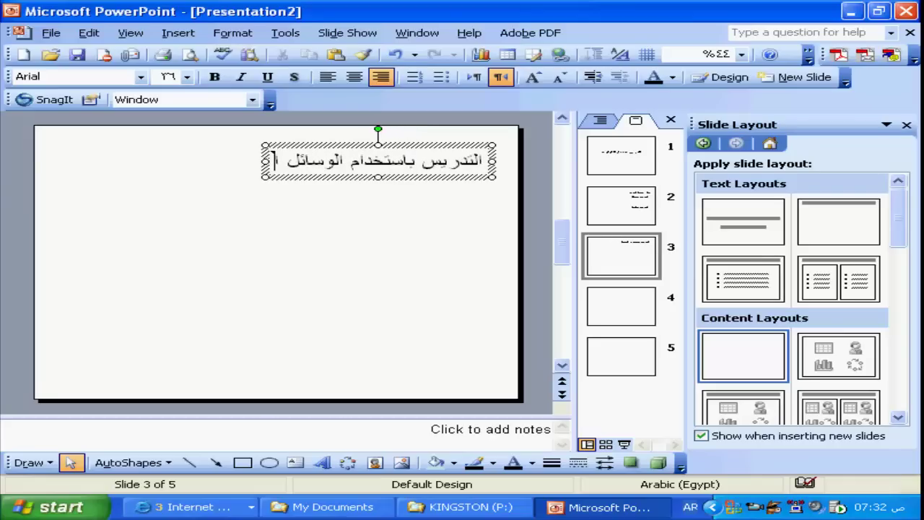
pyautogui.write('المس')
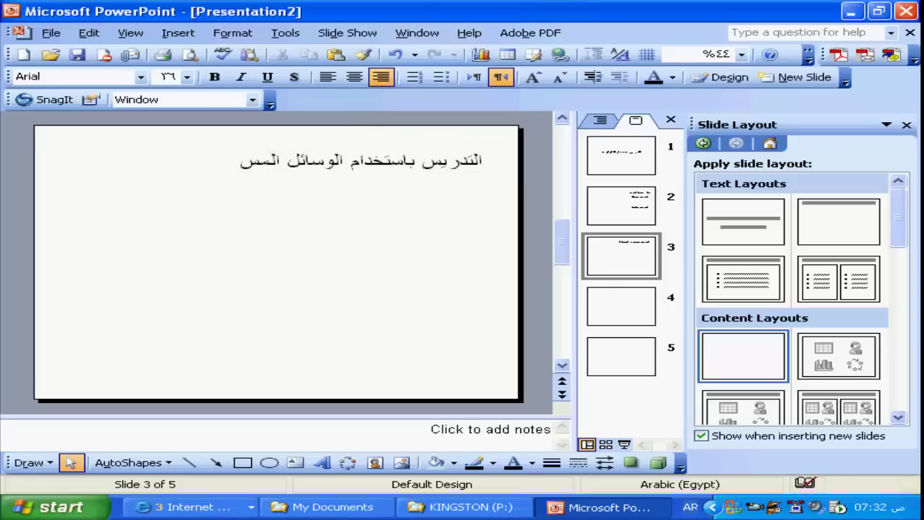
pyautogui.write('احدة')
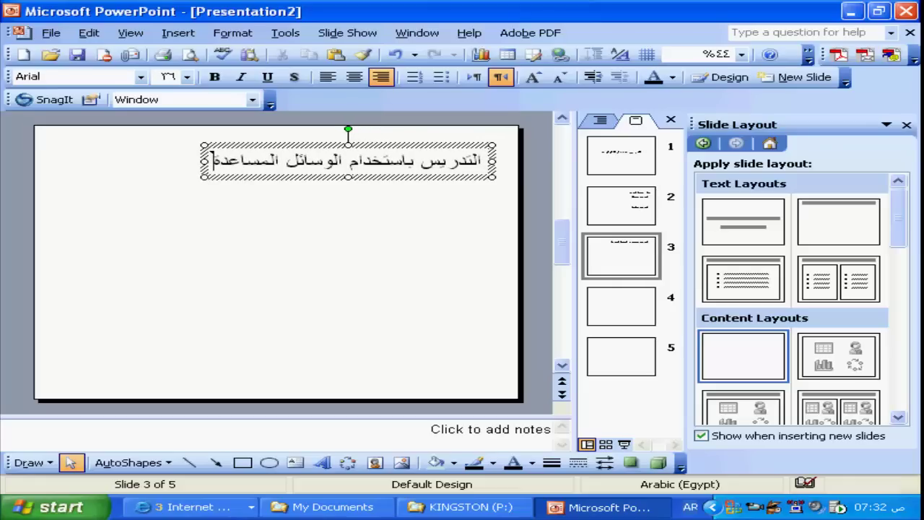
pyautogui.click(294, 462)
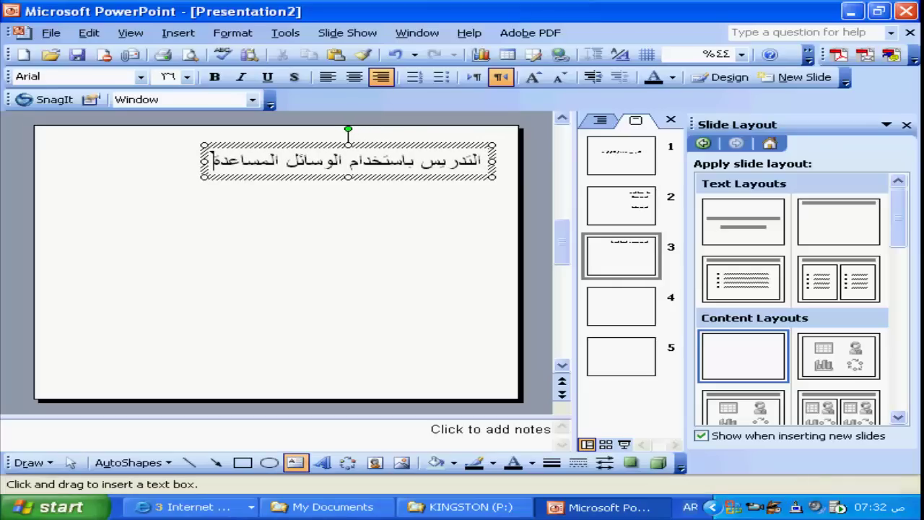
pyautogui.click(485, 279)
pyautogui.write('التد')
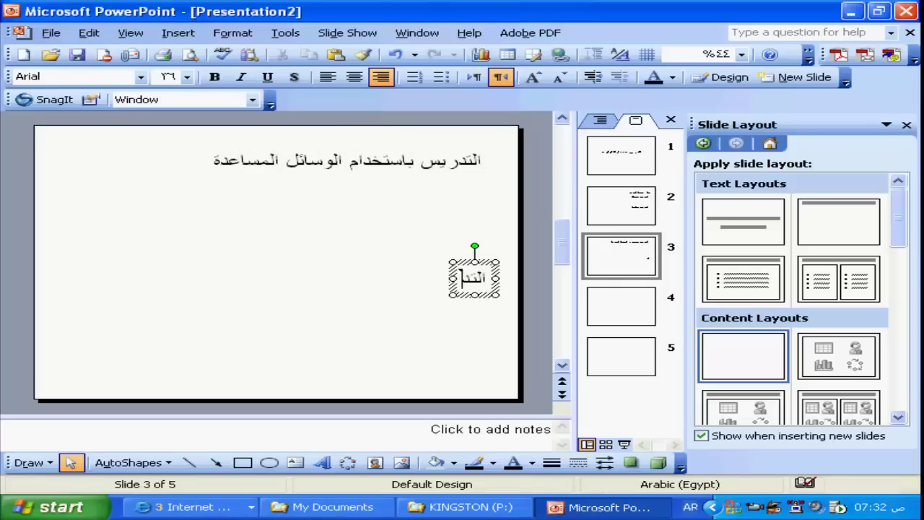
pyautogui.write('ريس باست')
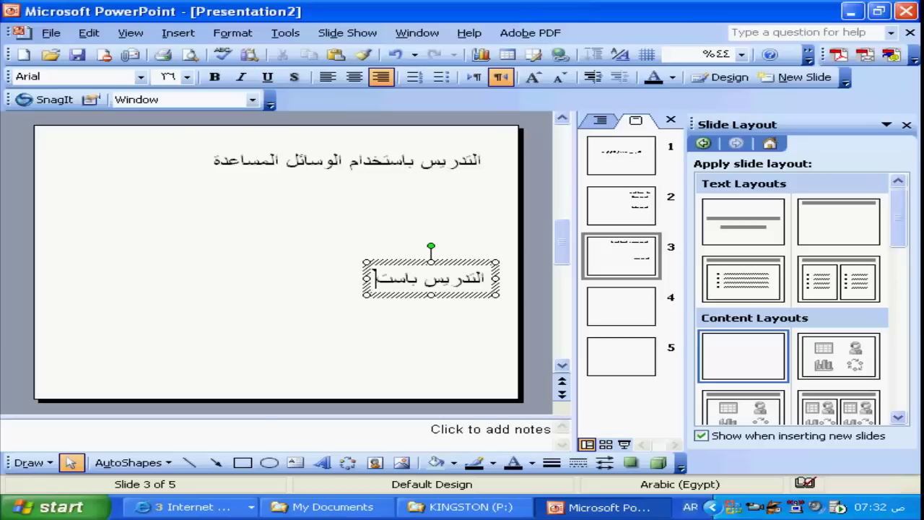
pyautogui.write('خدام')
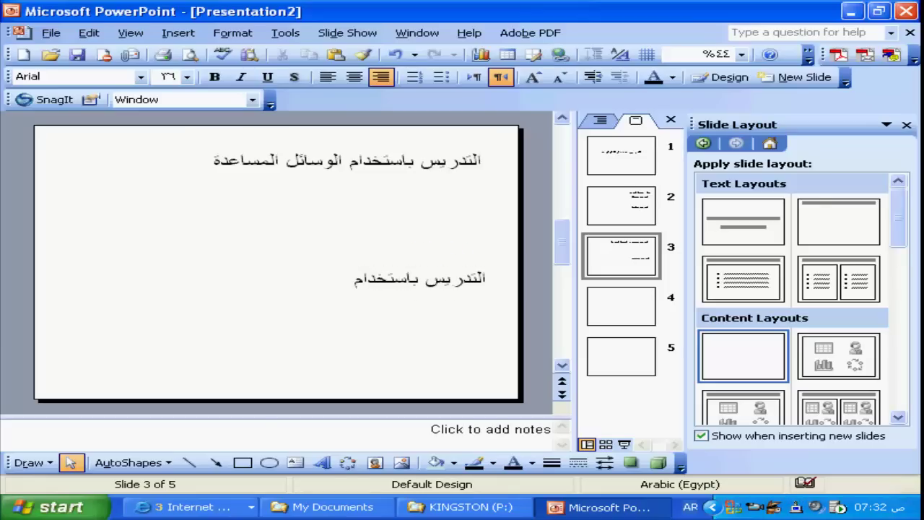
pyautogui.write(' التك')
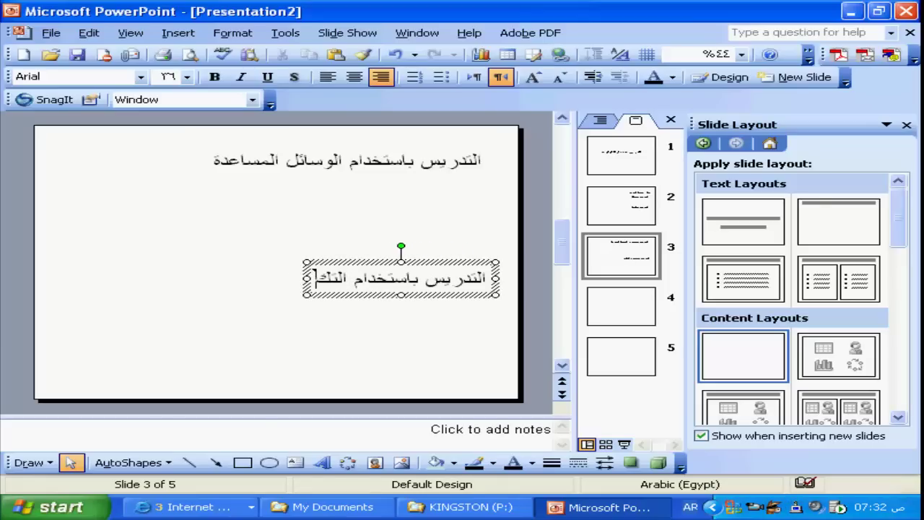
pyautogui.write('نولوج')
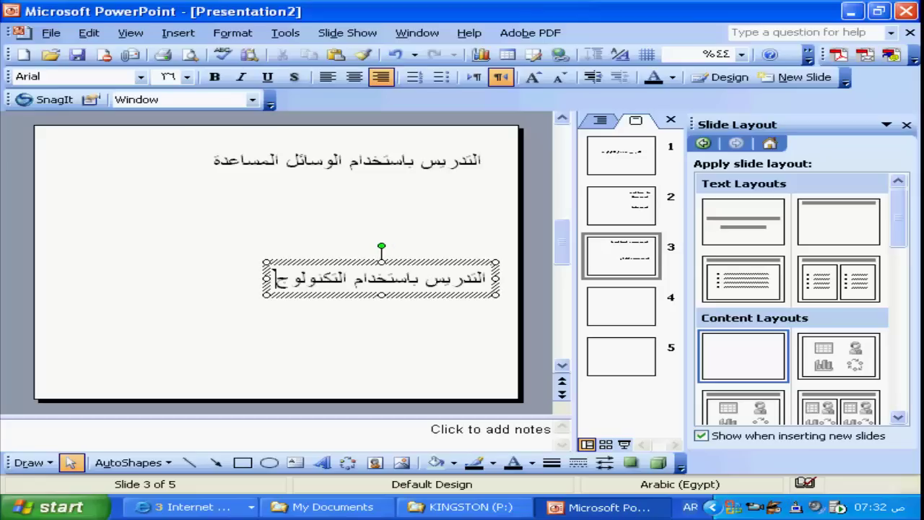
pyautogui.write('يا')
pyautogui.press('Escape')
pyautogui.press('Escape')
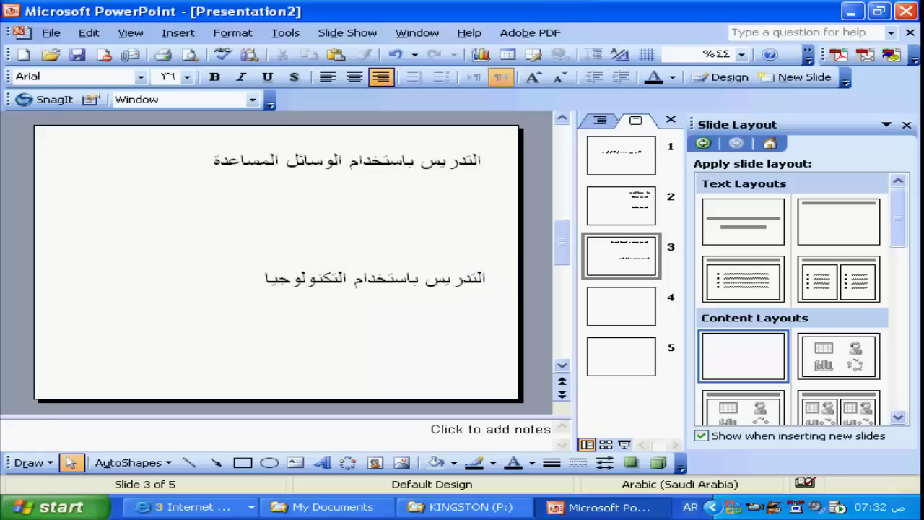
pyautogui.press('pageup')
pyautogui.press('pageup')
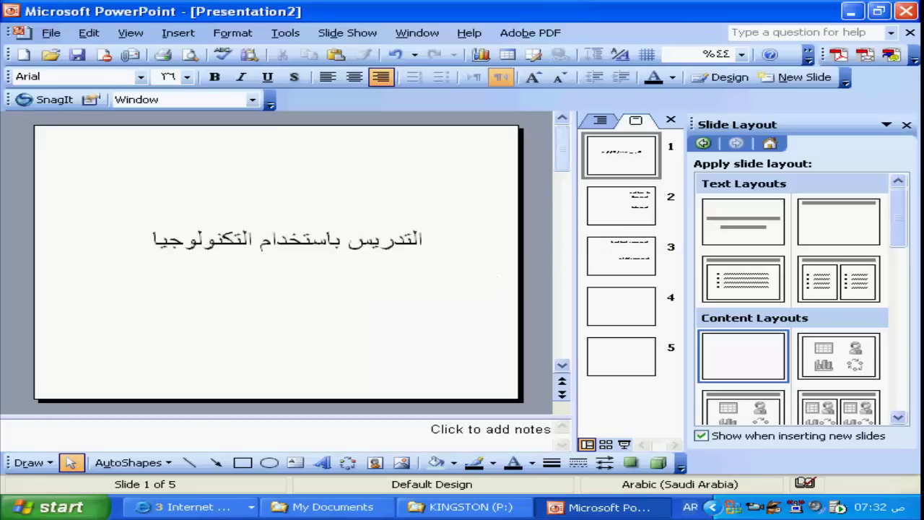
# - Select slide 1's Arabic title and nudge it slightly right and down
pyautogui.press('Tab')
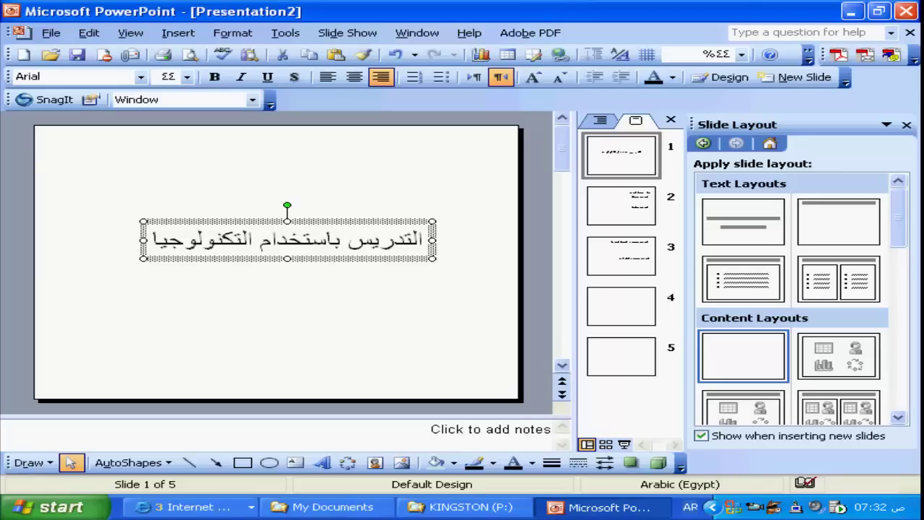
pyautogui.press('Right')
pyautogui.press('Right')
pyautogui.press('Down')
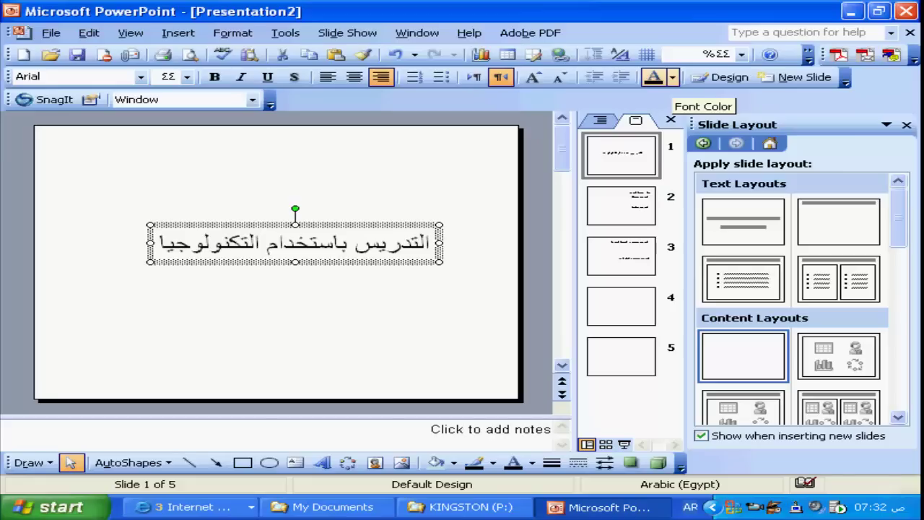
# - Colour the title red-orange using a custom colour, then show slide 2
pyautogui.click(672, 77)
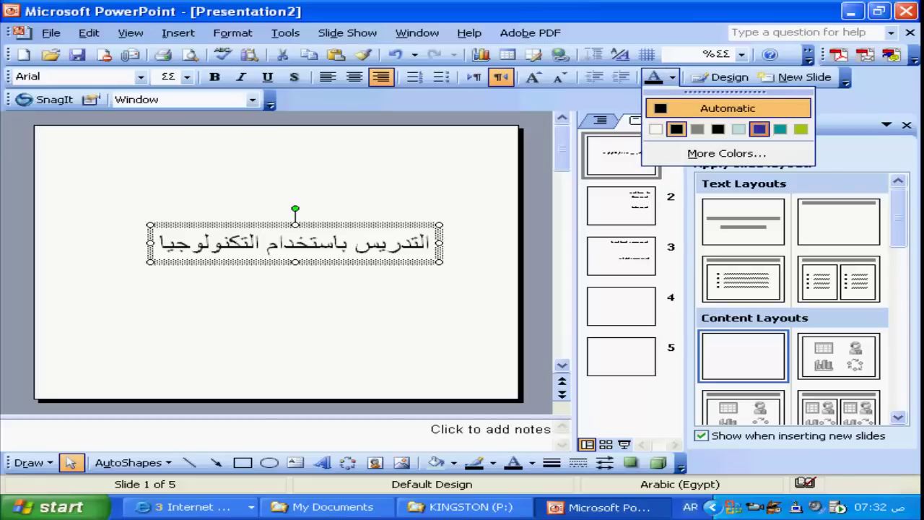
pyautogui.click(759, 129)
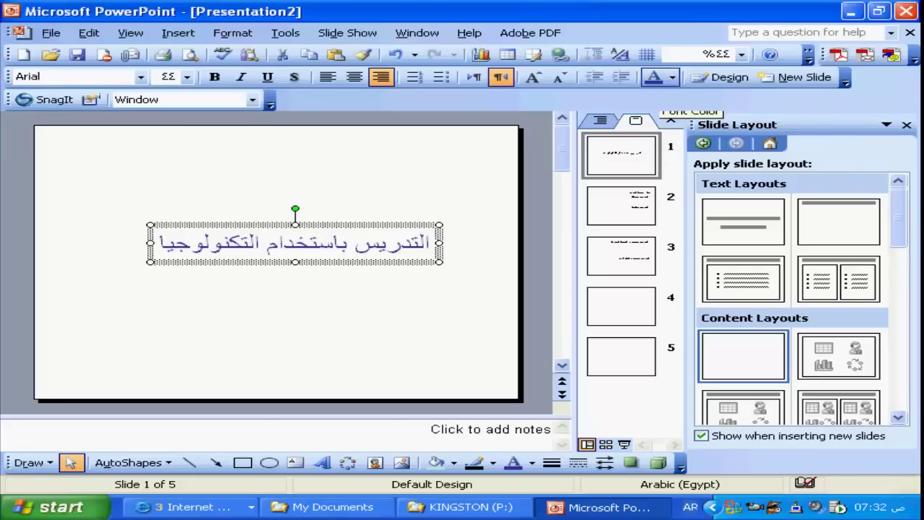
pyautogui.click(672, 76)
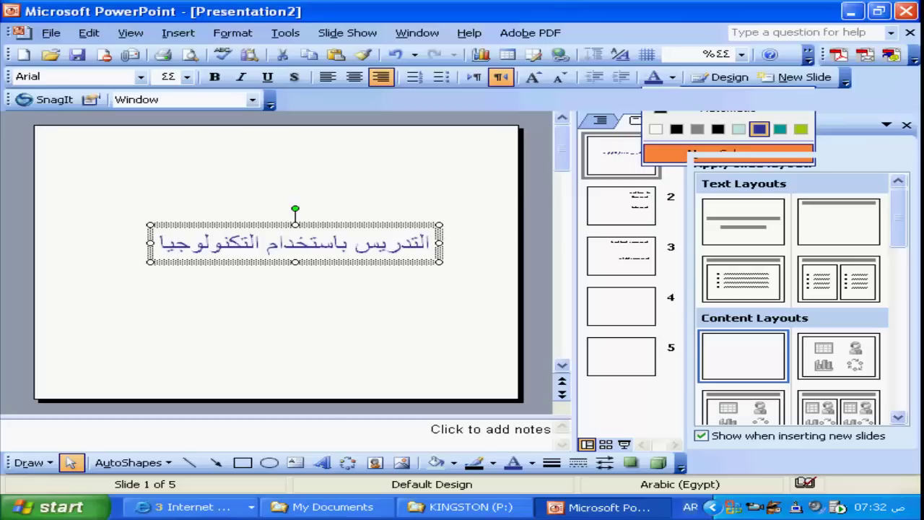
pyautogui.click(729, 153)
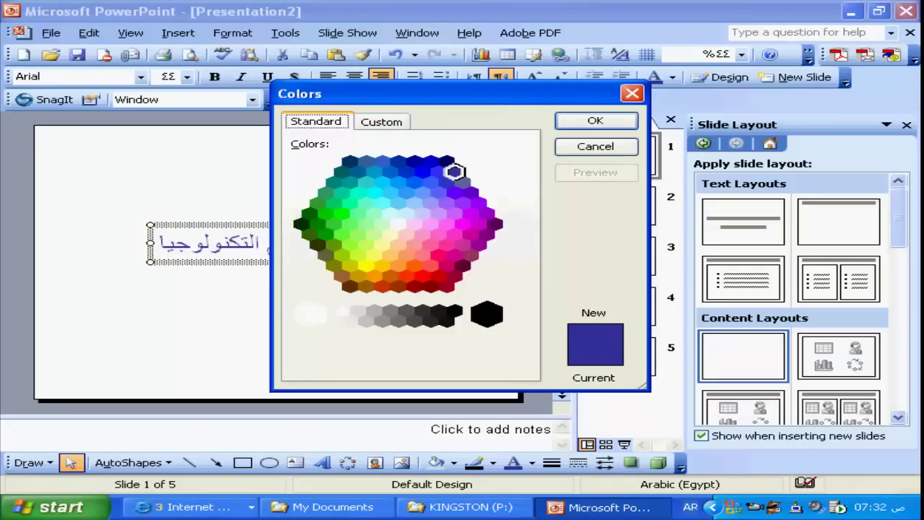
pyautogui.click(406, 276)
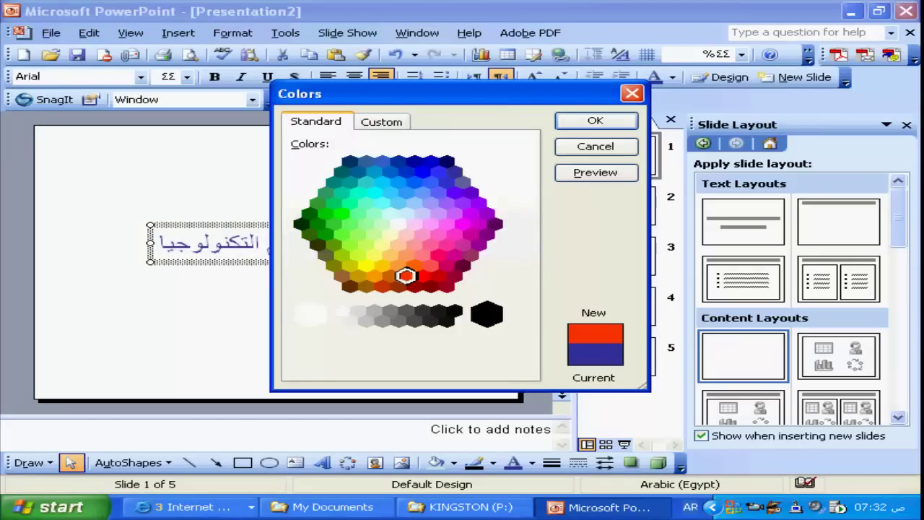
pyautogui.click(382, 122)
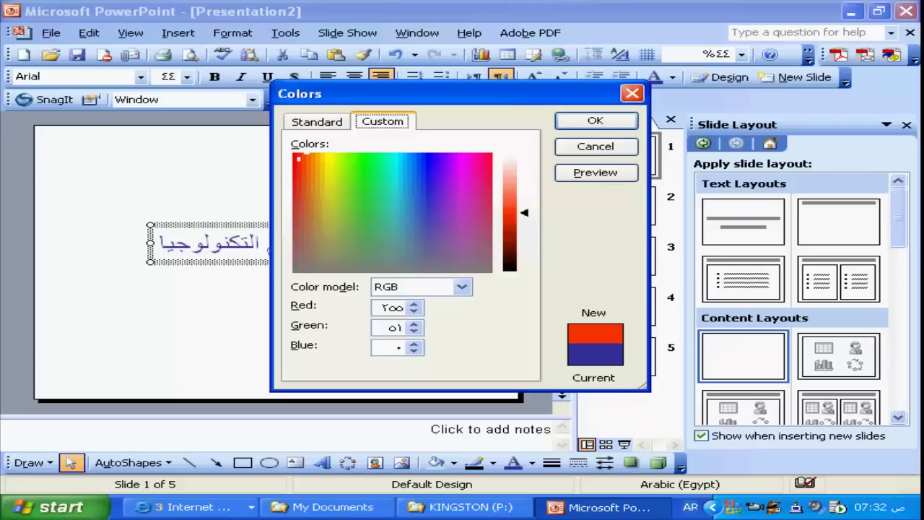
pyautogui.moveTo(299, 158); pyautogui.dragTo(302, 179)
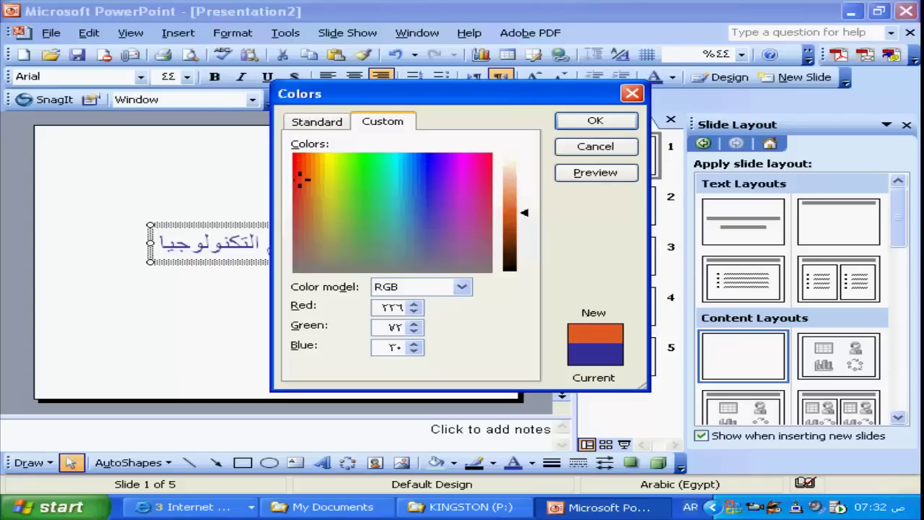
pyautogui.click(595, 120)
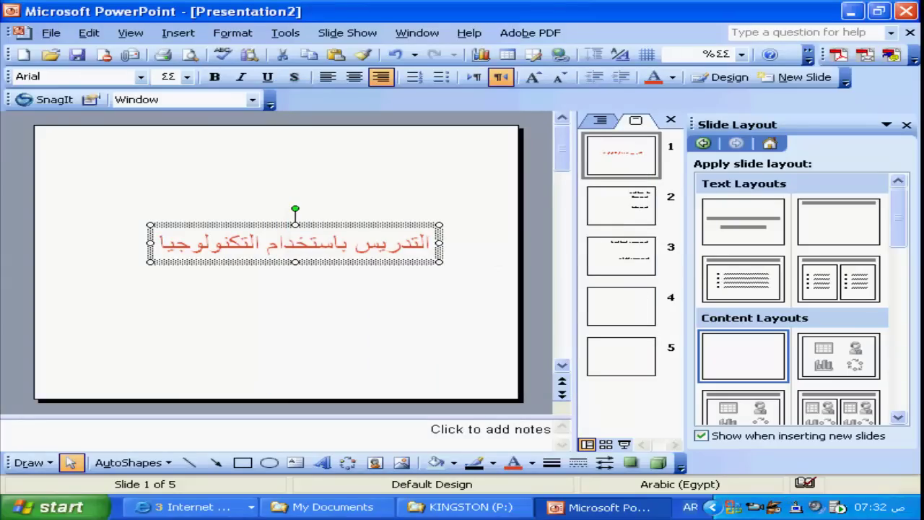
pyautogui.click(621, 206)
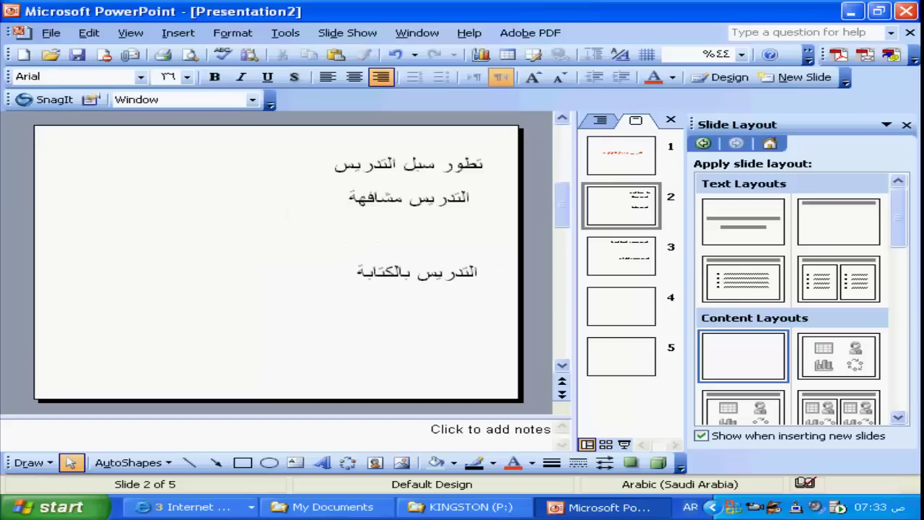
# - Make slide 2's heading 'تطور سبل التدريس' blue, bold and italic, with no underline
pyautogui.click(452, 164)
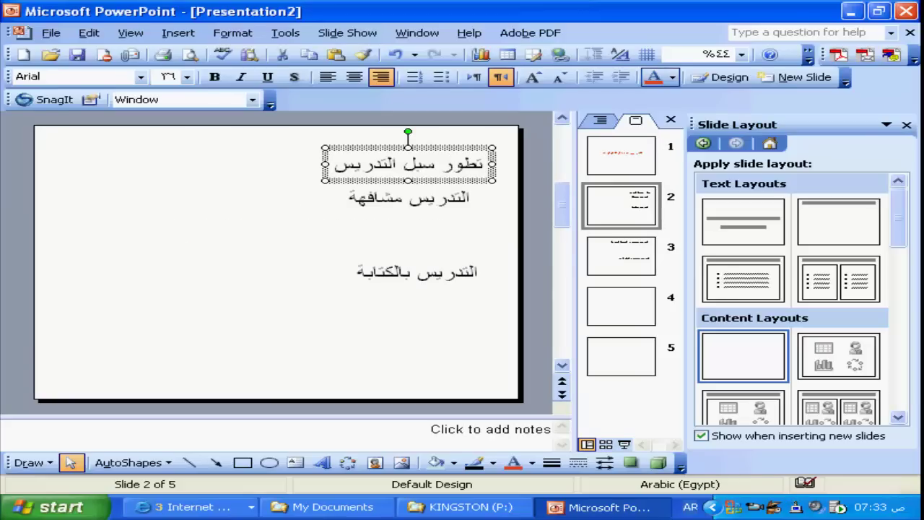
pyautogui.click(672, 77)
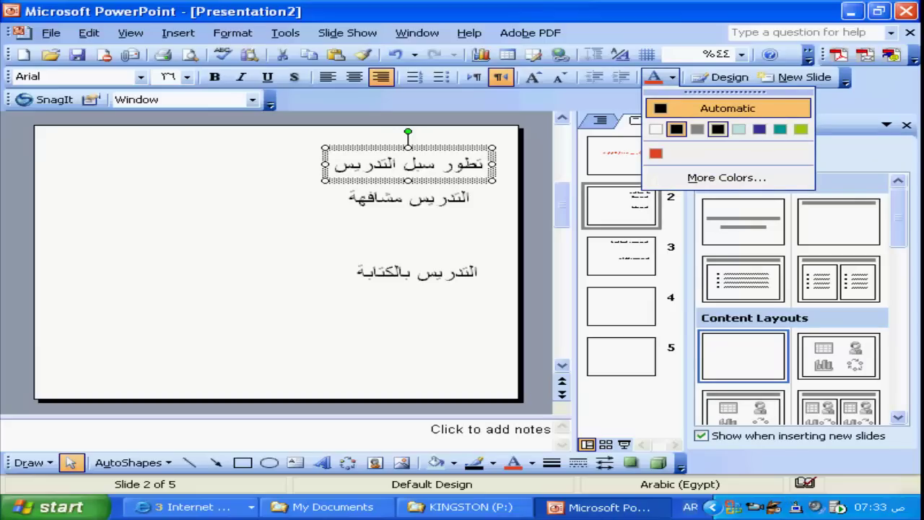
pyautogui.click(759, 129)
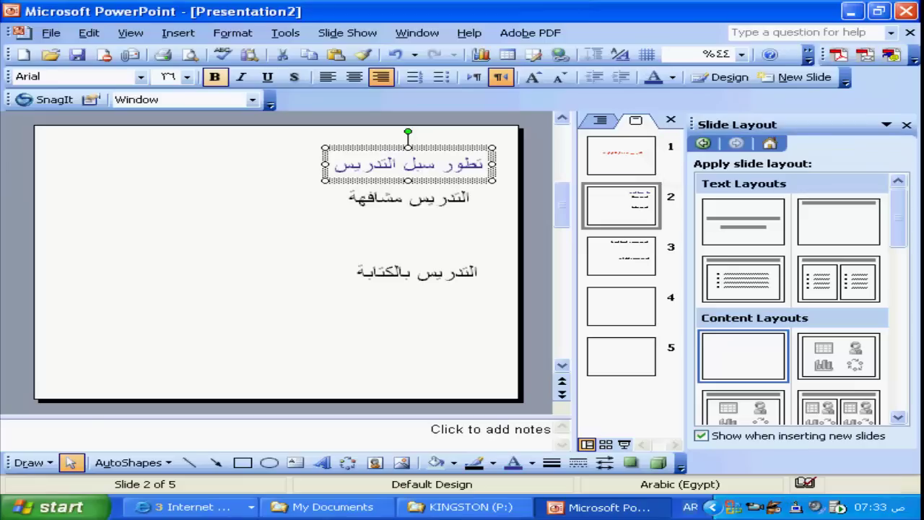
pyautogui.click(214, 76)
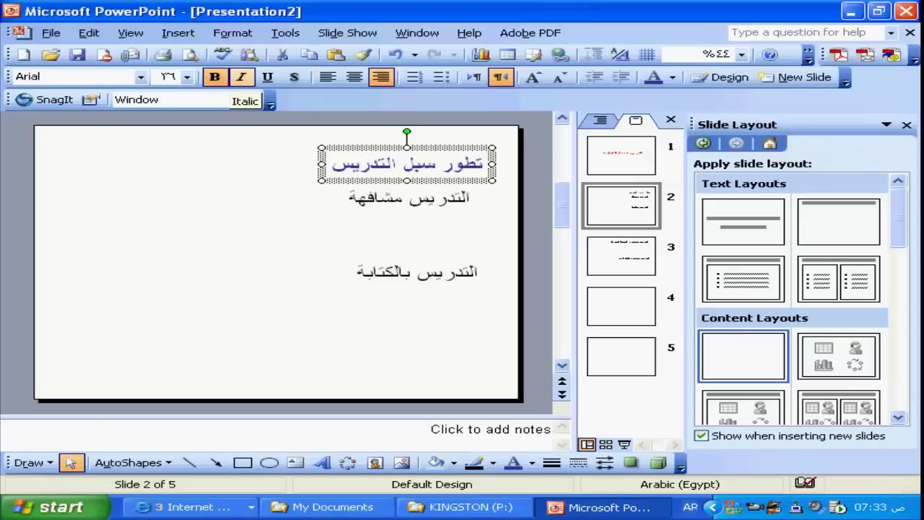
pyautogui.click(241, 77)
pyautogui.click(267, 76)
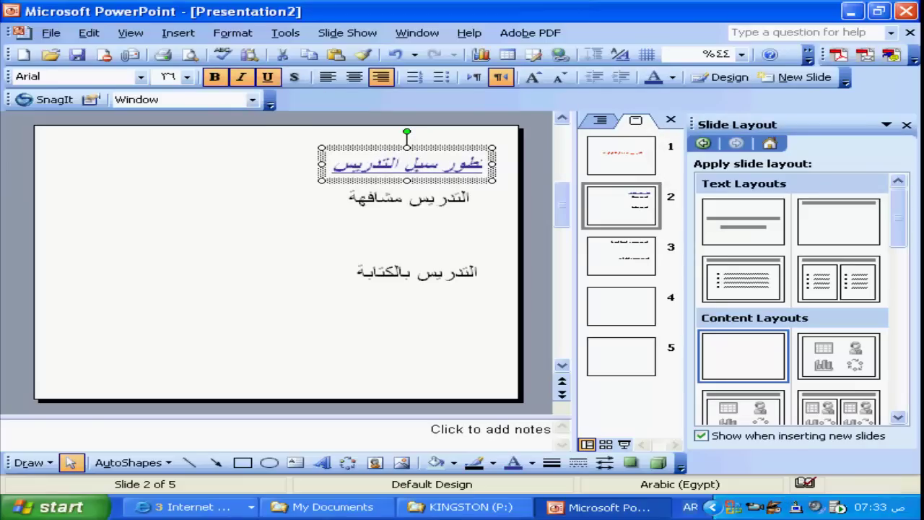
pyautogui.click(267, 77)
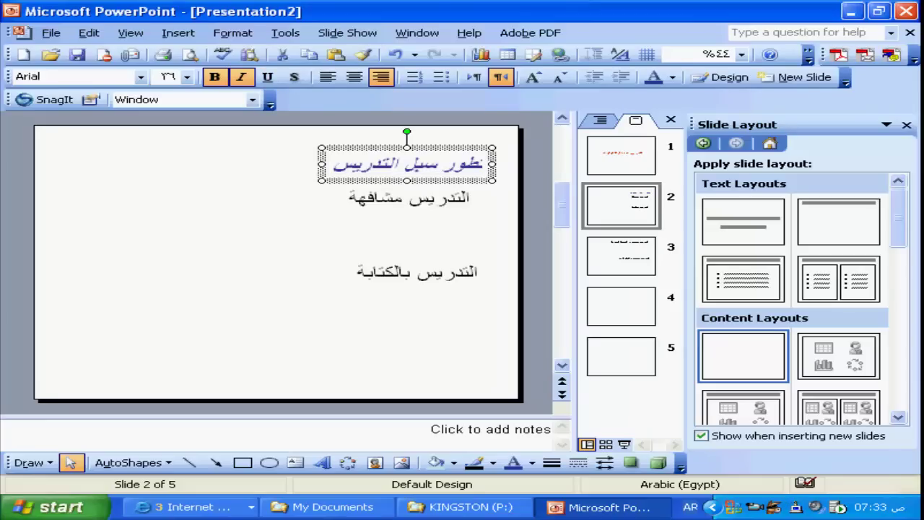
# - Move the التدريس مشافهة line slightly lower, undoing a trial bold
pyautogui.click(428, 198)
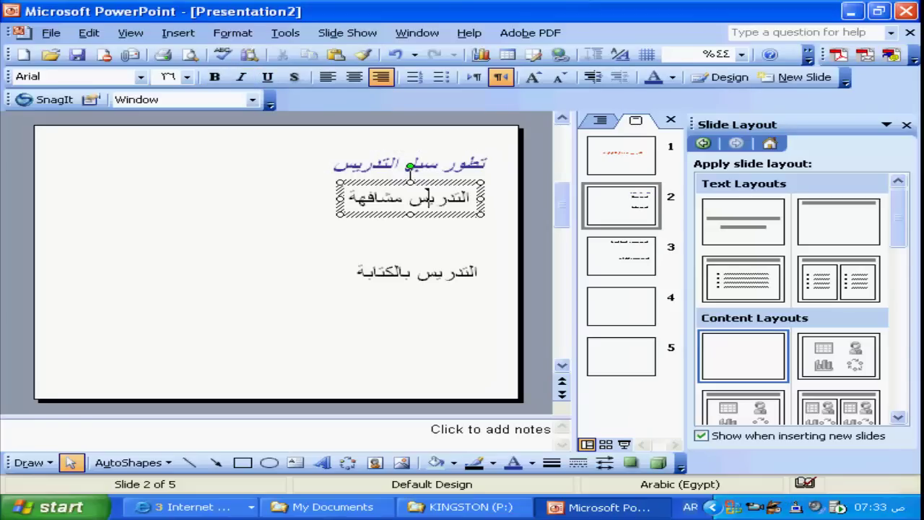
pyautogui.moveTo(409, 174); pyautogui.dragTo(410, 179)
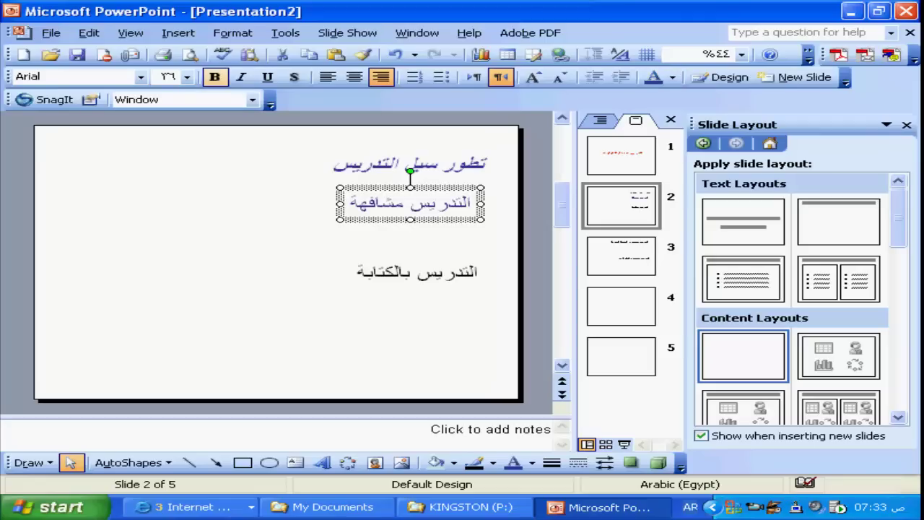
pyautogui.click(215, 77)
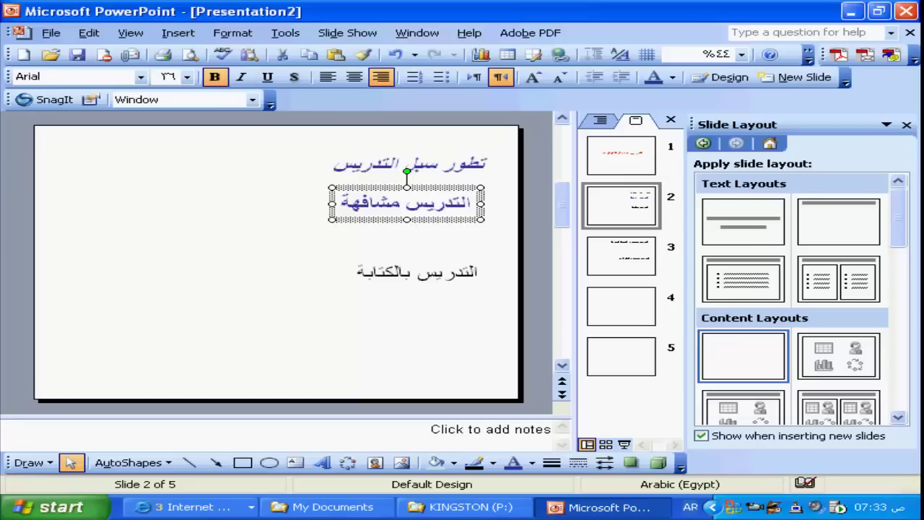
pyautogui.click(395, 55)
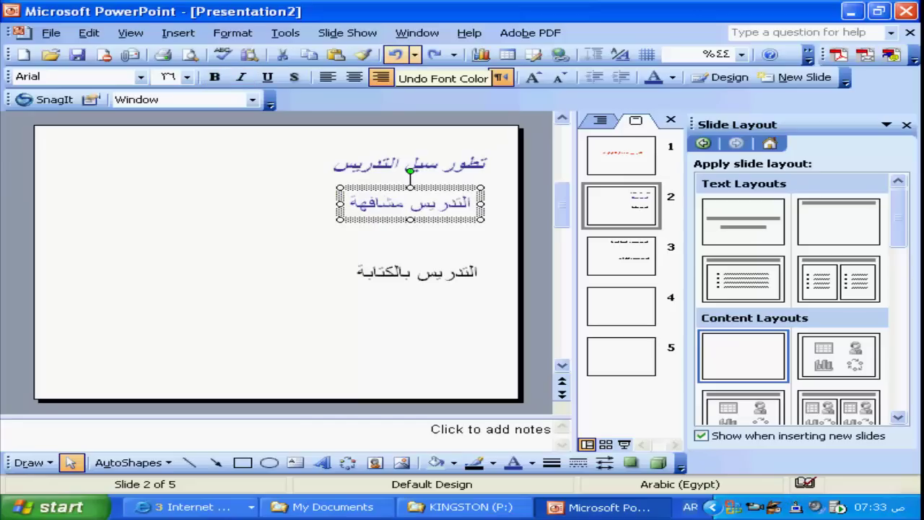
pyautogui.click(395, 55)
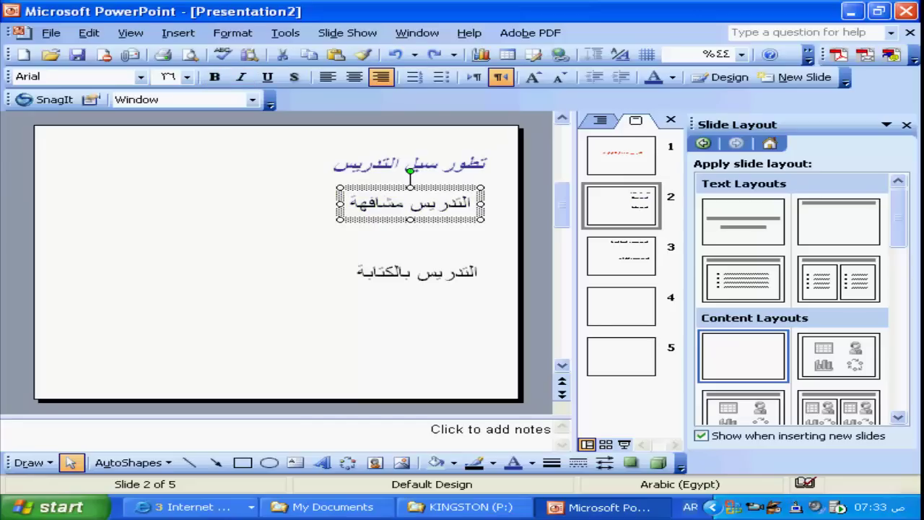
# - Colour the التدريس مشافهة text dark green from the More Colors picker
pyautogui.click(672, 77)
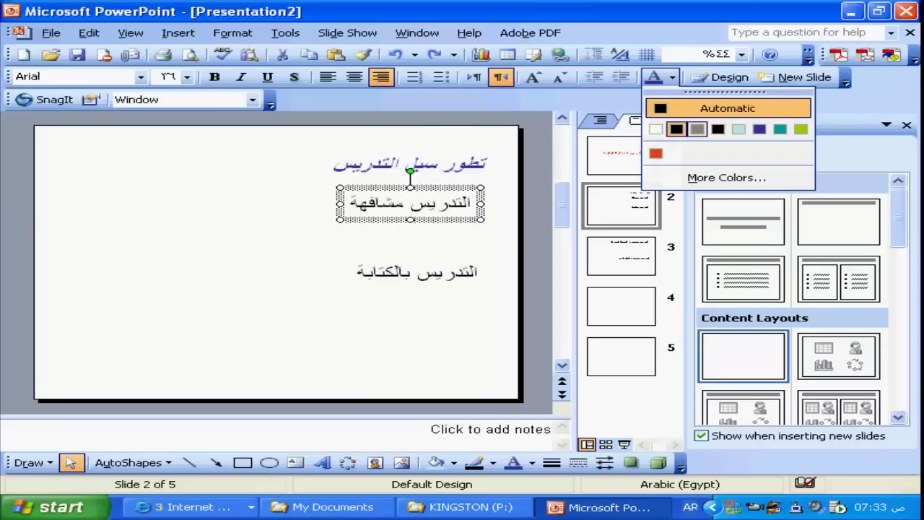
pyautogui.click(726, 177)
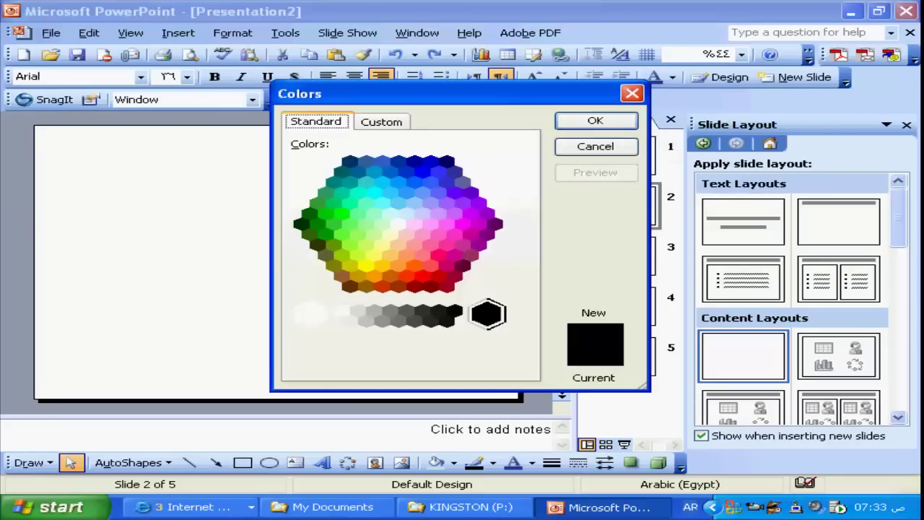
pyautogui.click(406, 192)
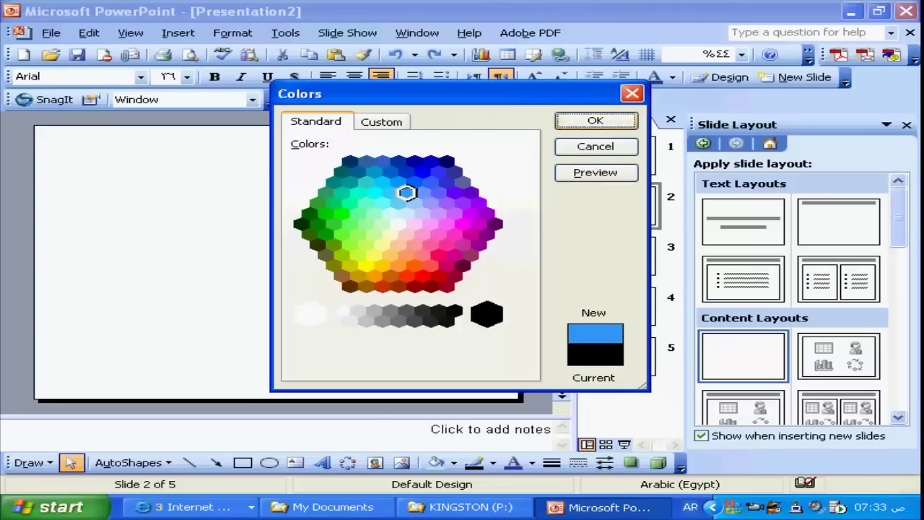
pyautogui.click(595, 121)
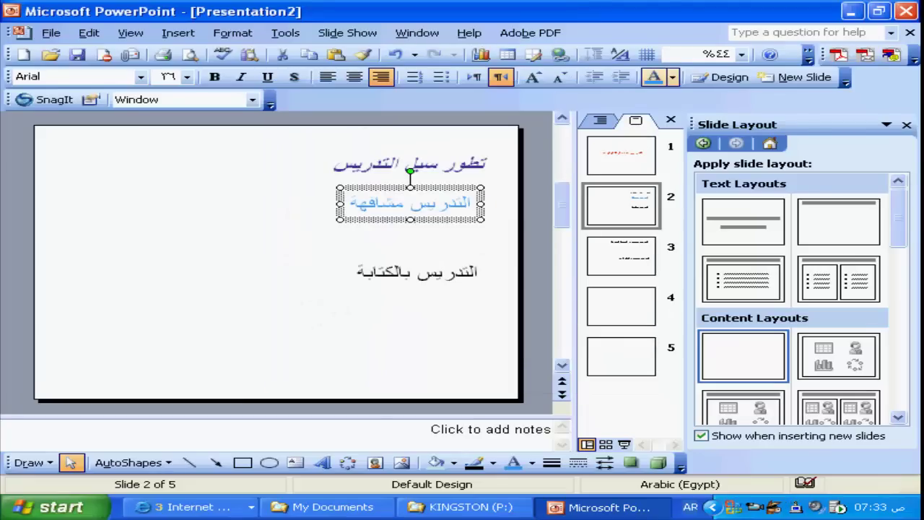
pyautogui.click(672, 77)
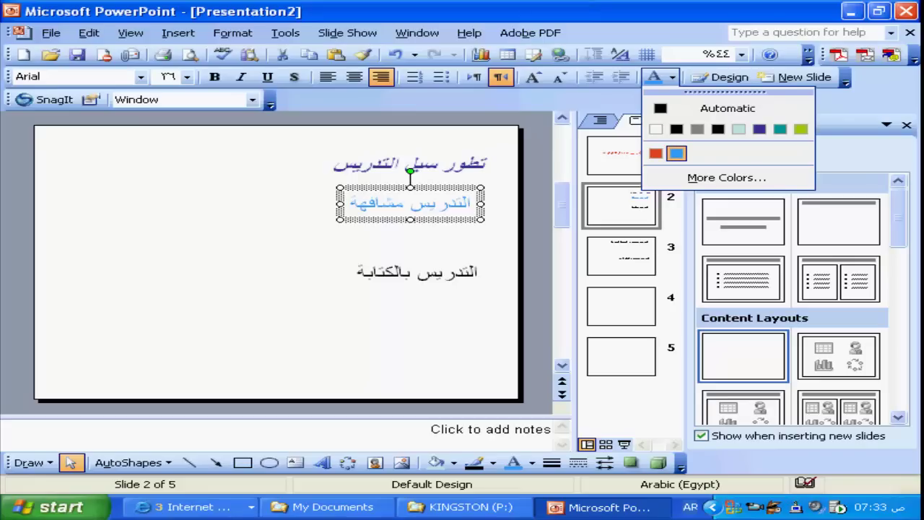
pyautogui.click(727, 177)
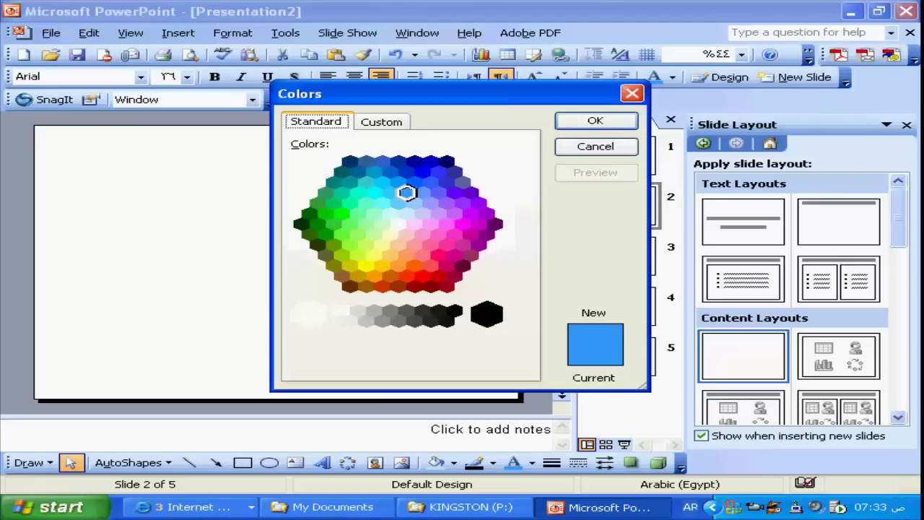
pyautogui.click(316, 222)
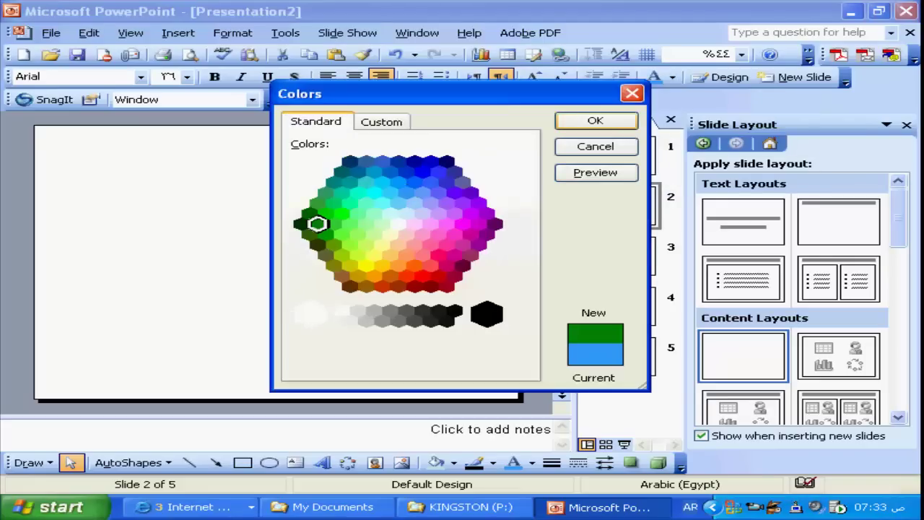
pyautogui.click(595, 120)
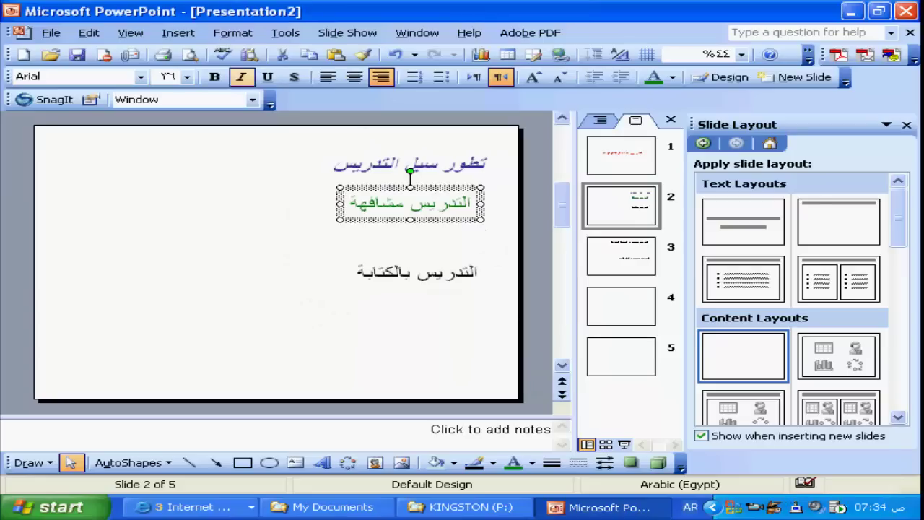
# - Make the green second line bold and italic, undoing a first format-paint attempt
pyautogui.click(215, 77)
pyautogui.click(241, 77)
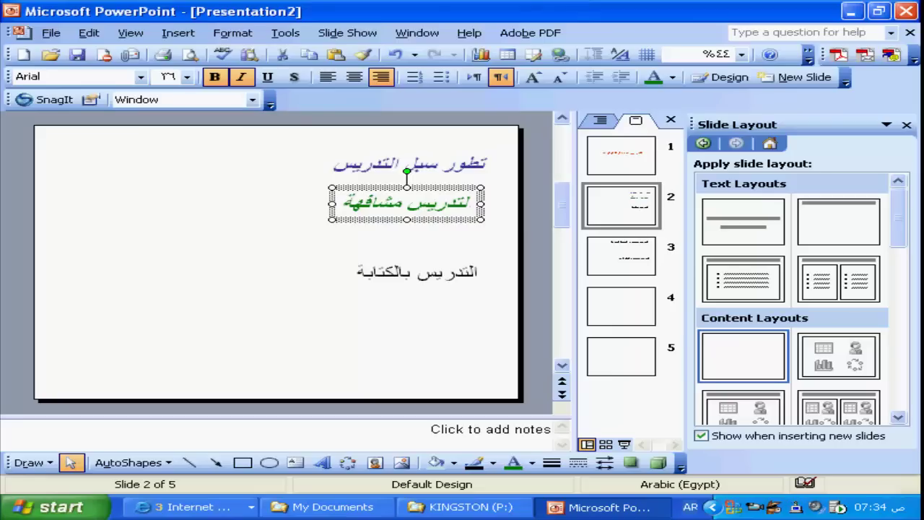
pyautogui.click(364, 54)
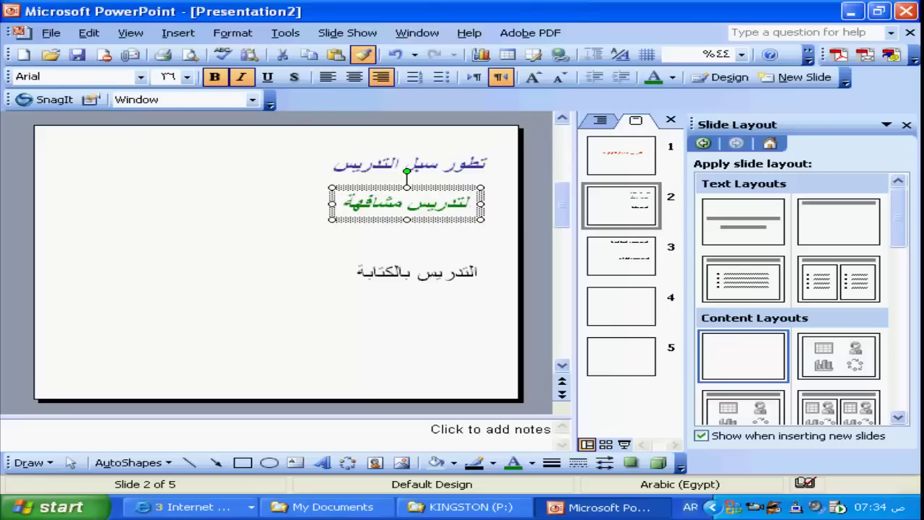
pyautogui.click(417, 272)
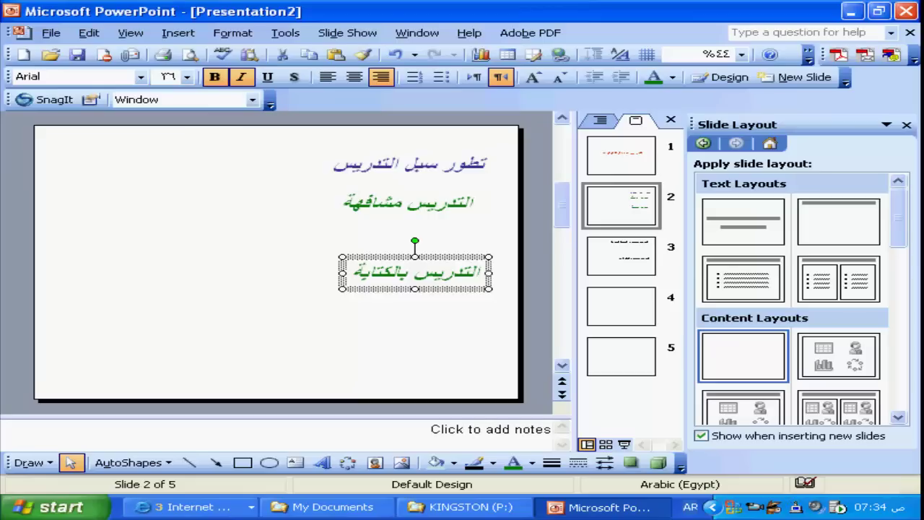
pyautogui.press('Escape')
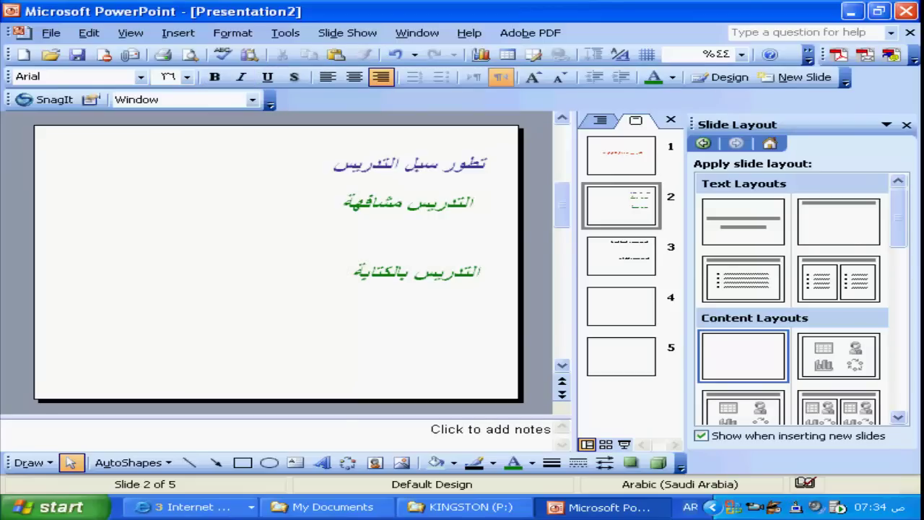
pyautogui.press('pagedown')
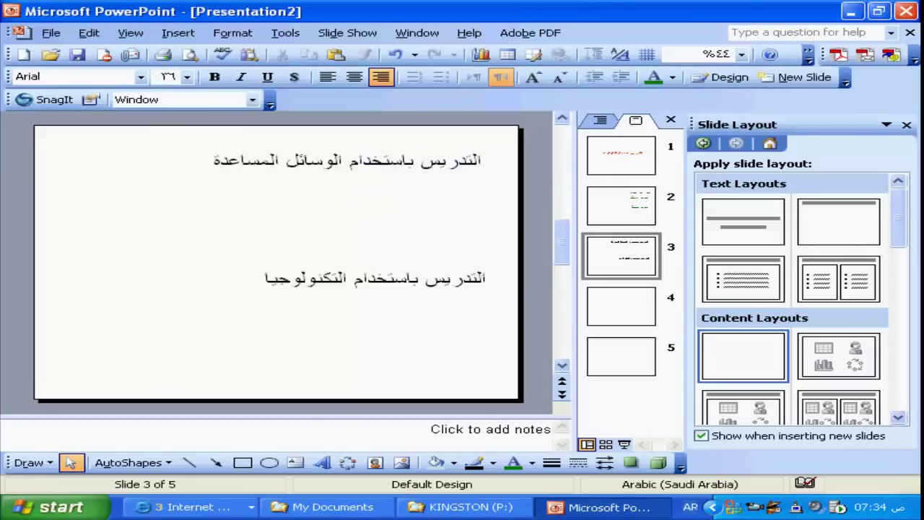
pyautogui.press('pageup')
pyautogui.click(443, 203)
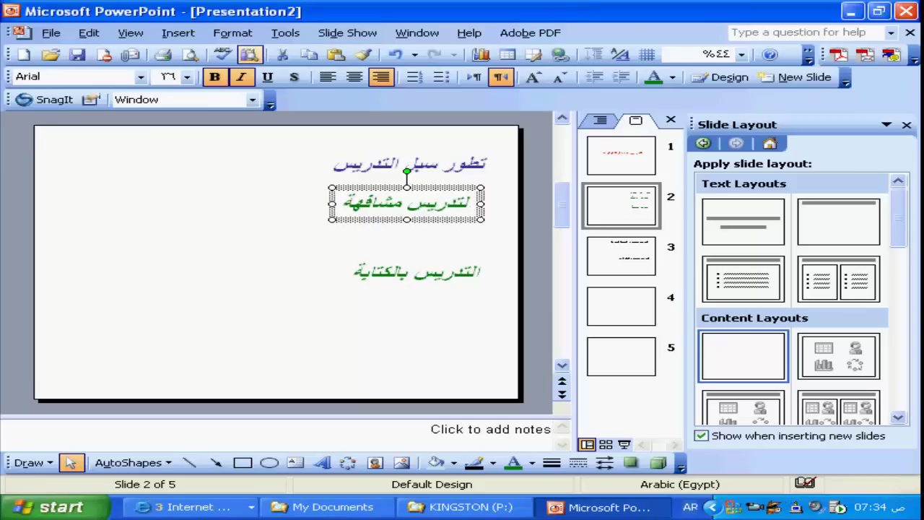
pyautogui.click(395, 55)
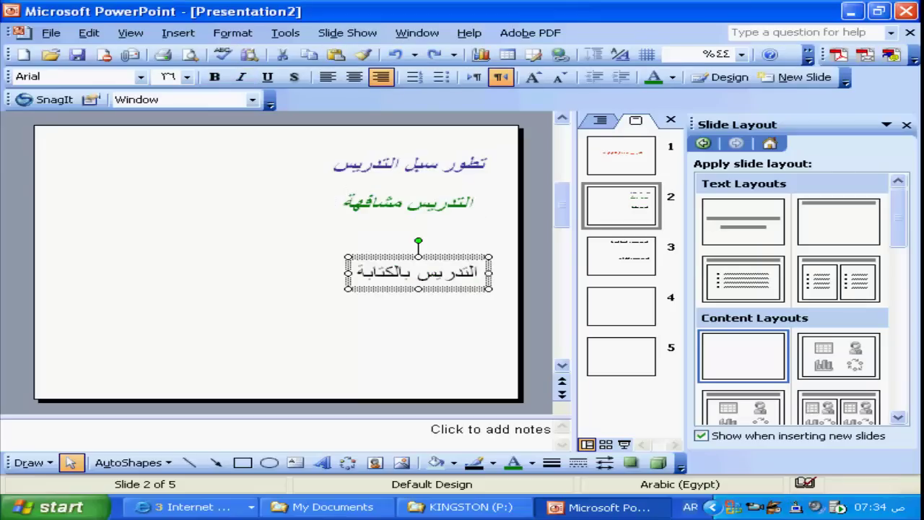
pyautogui.press('Escape')
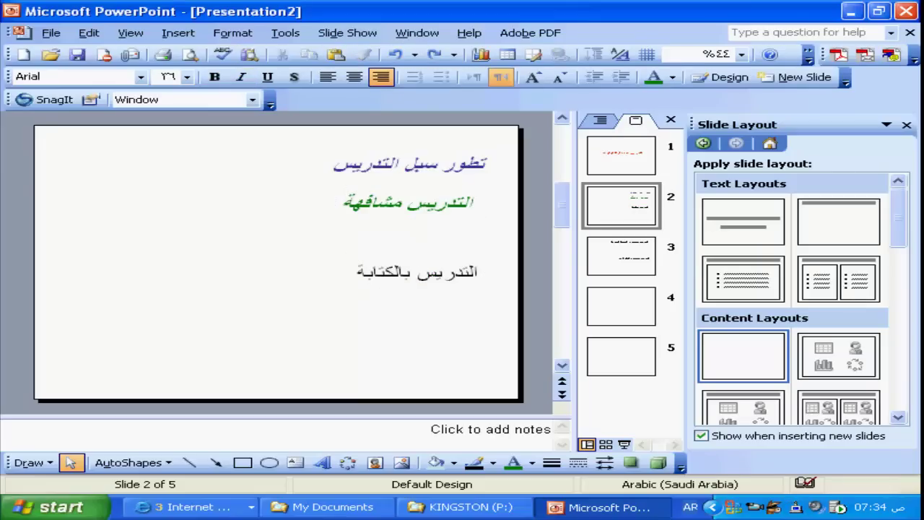
# - Format-paint the green bold italic style onto slide 2's third line and both slide 3 lines
pyautogui.click(369, 202)
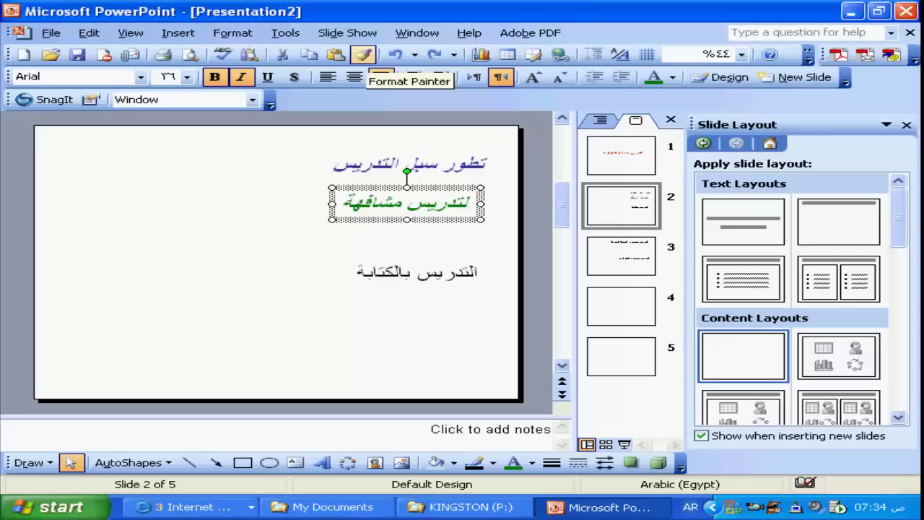
pyautogui.click(363, 55)
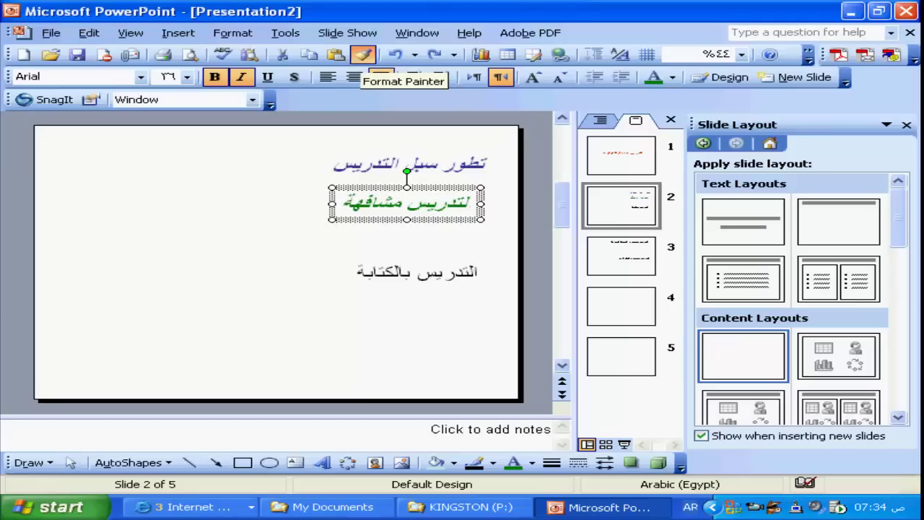
pyautogui.click(417, 272)
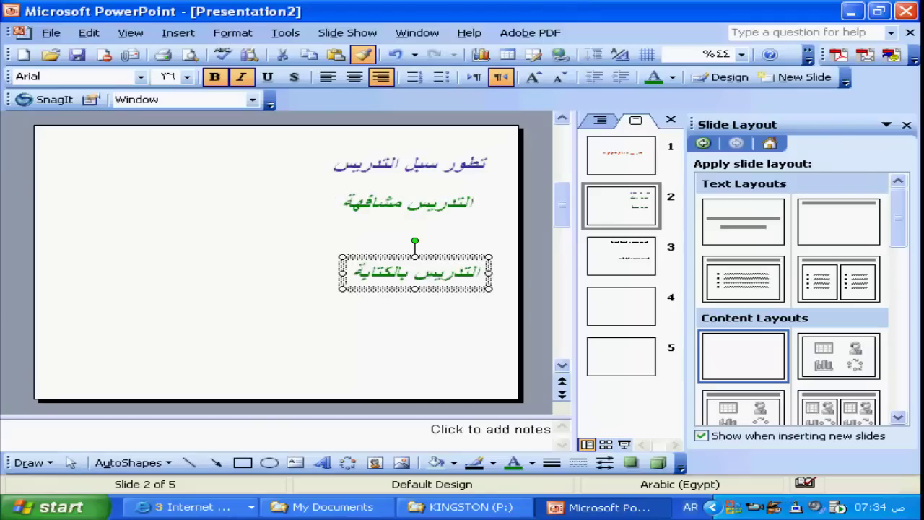
pyautogui.click(621, 257)
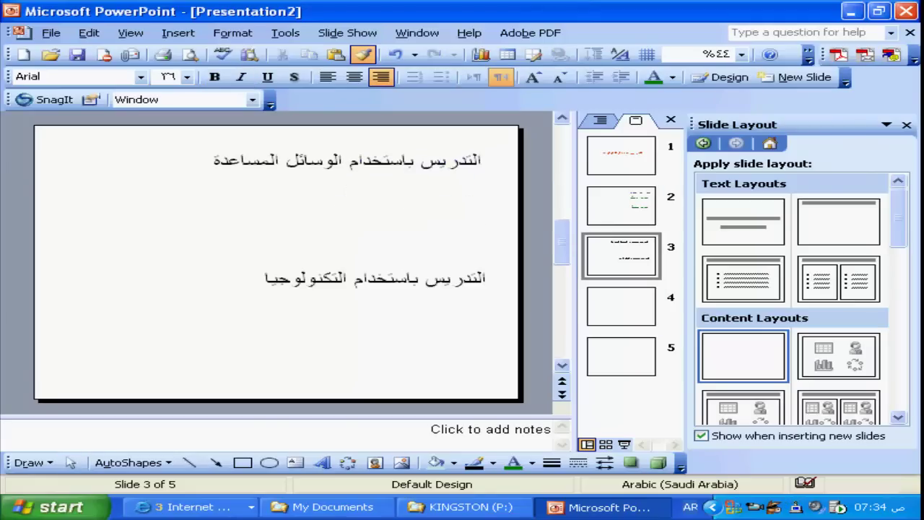
pyautogui.click(347, 160)
pyautogui.click(375, 278)
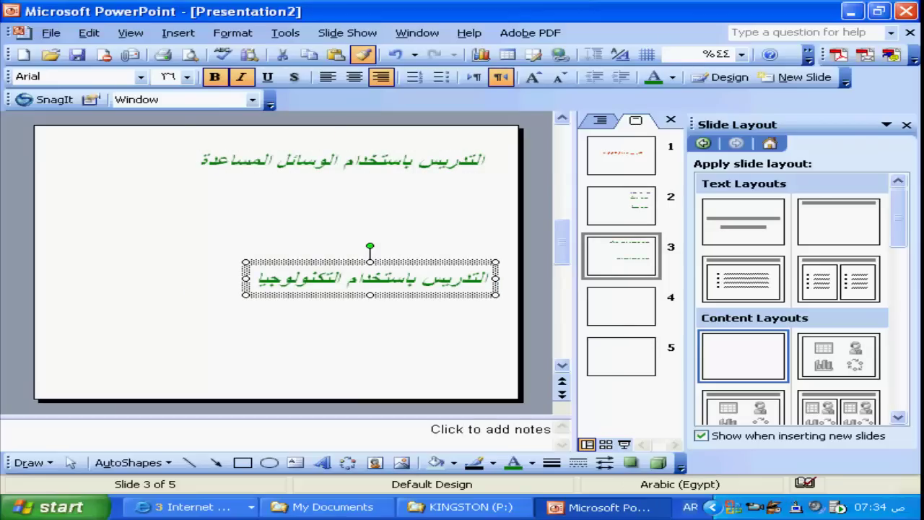
pyautogui.press('Escape')
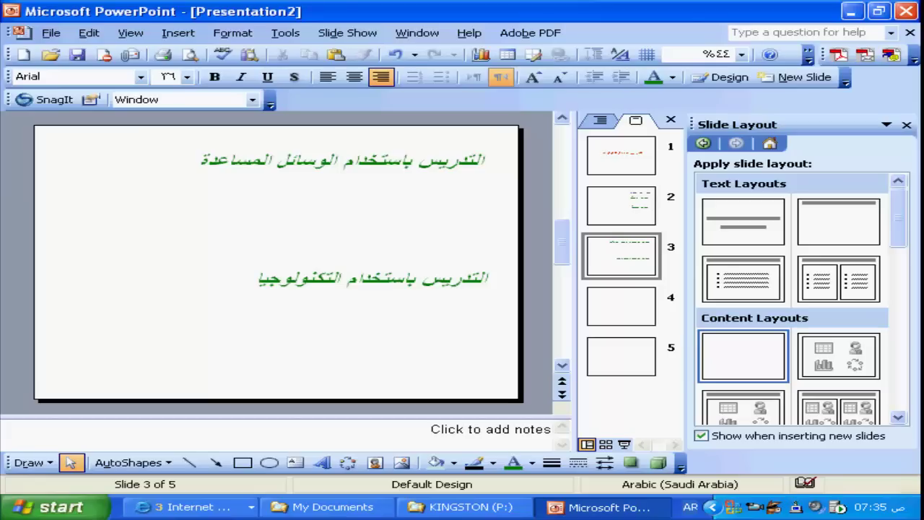
pyautogui.press('pageup')
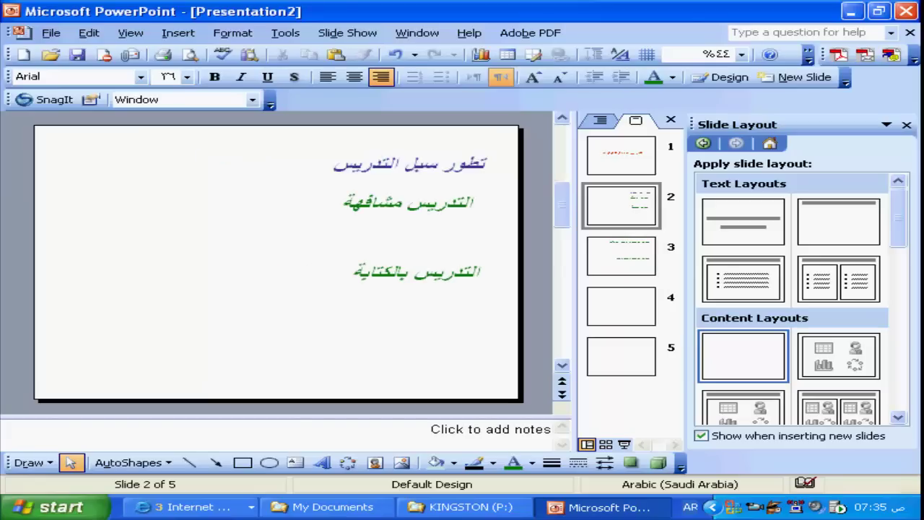
pyautogui.press('Tab')
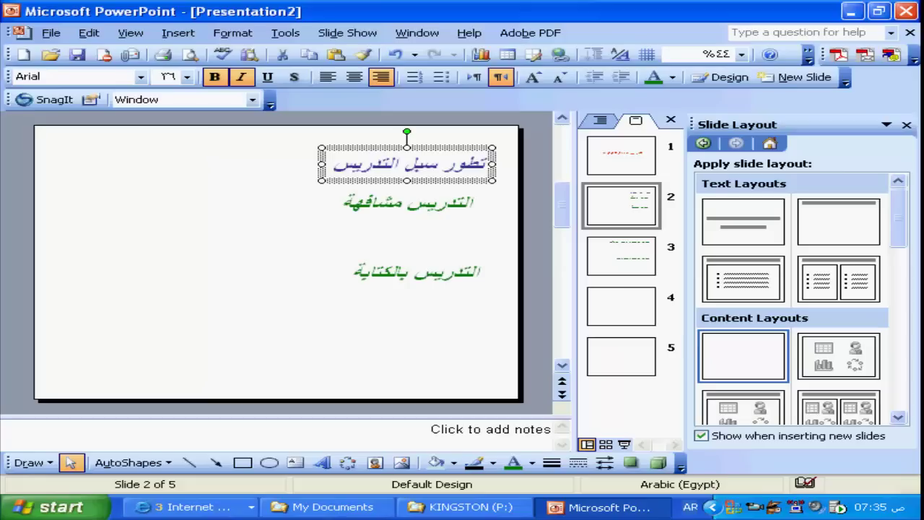
pyautogui.press('Tab')
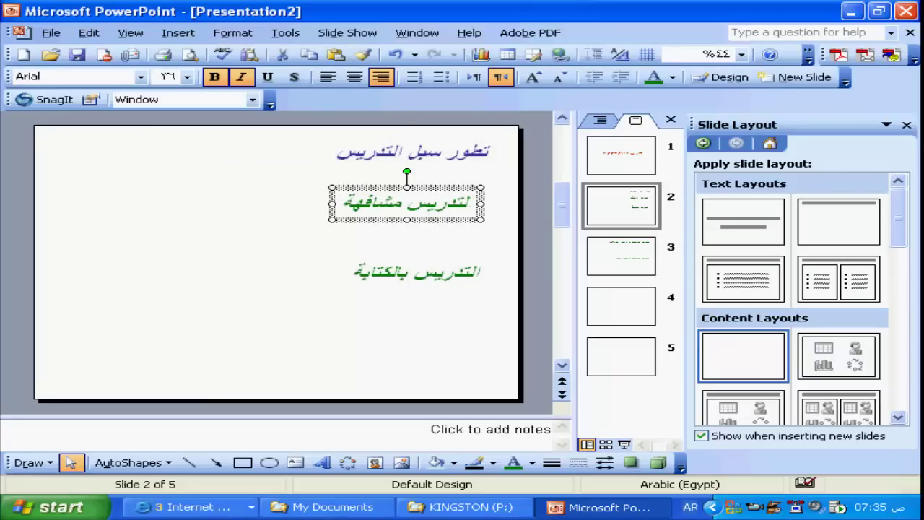
pyautogui.press('Tab')
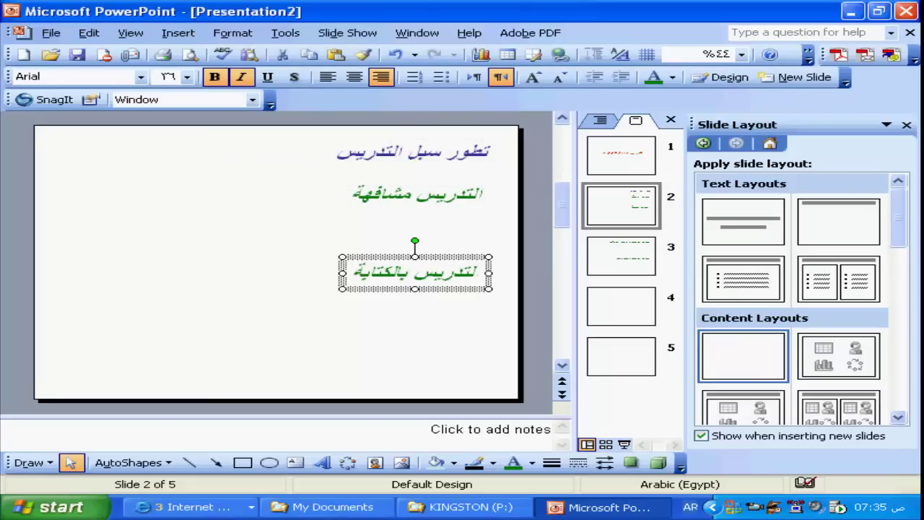
pyautogui.press('Escape')
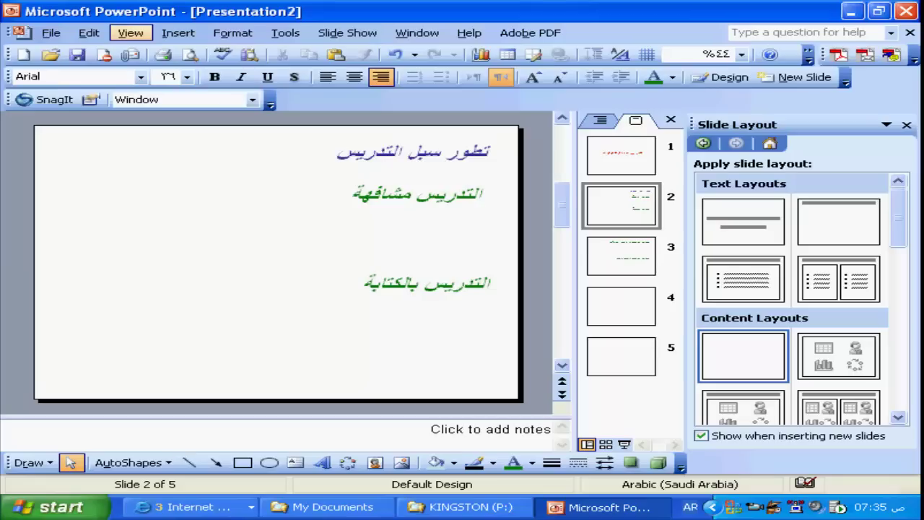
pyautogui.press('Down')
pyautogui.press('Down')
pyautogui.press('Down')
pyautogui.press('Down')
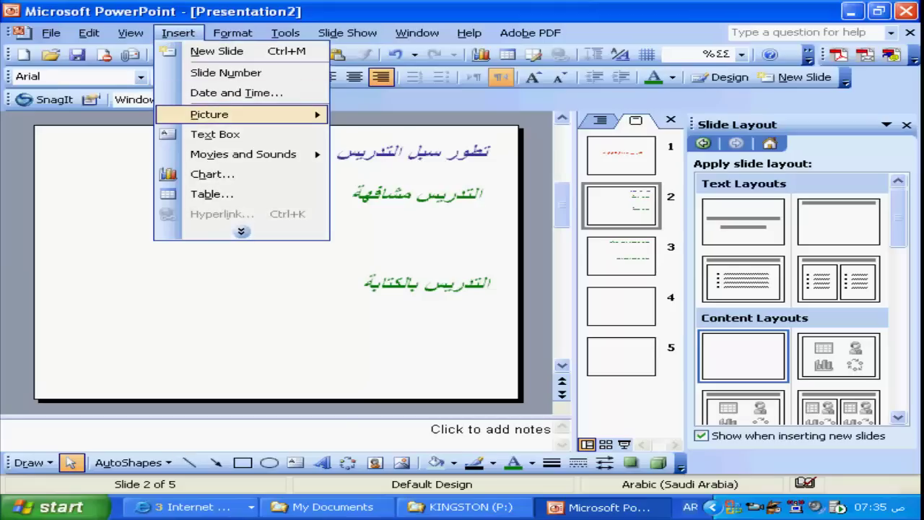
pyautogui.press('Right')
pyautogui.press('Right')
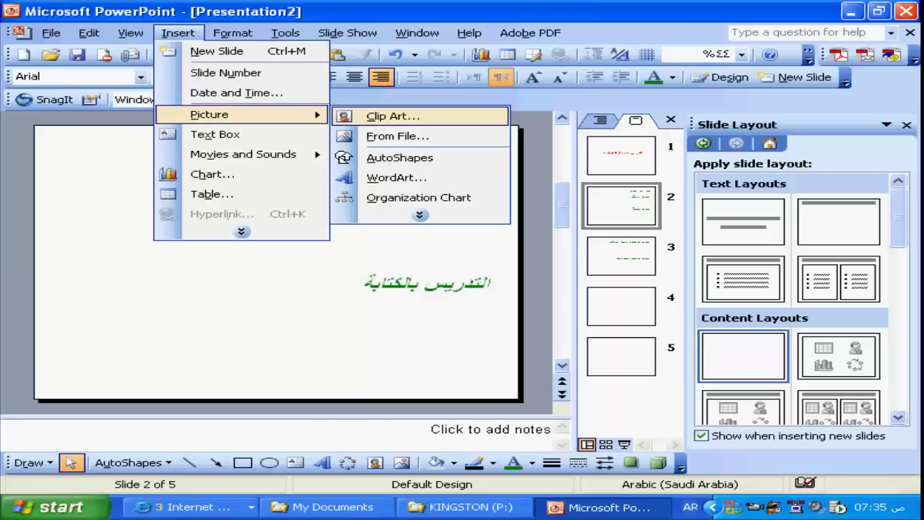
pyautogui.press('Down')
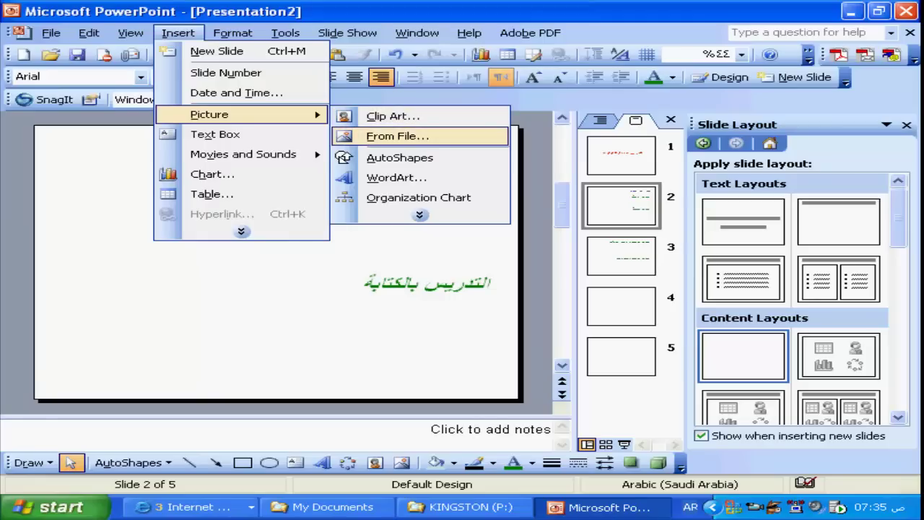
pyautogui.press('Return')
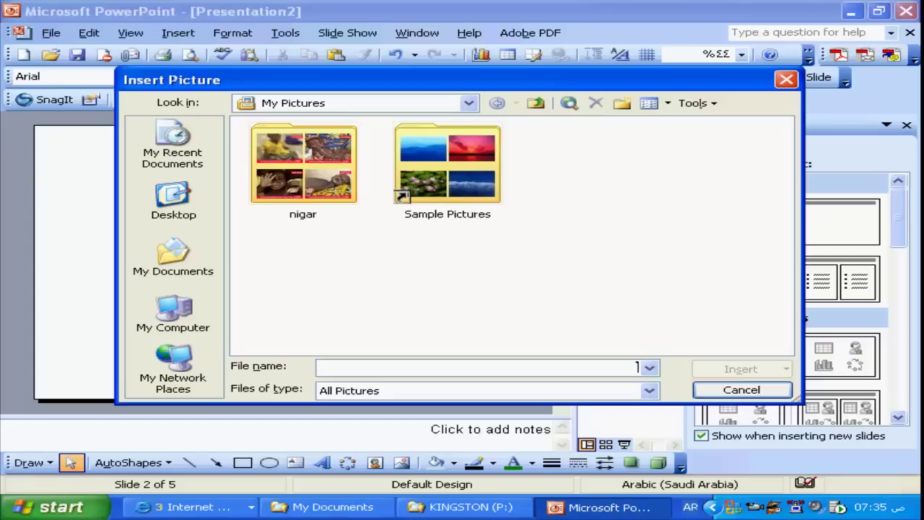
pyautogui.doubleClick(448, 165)
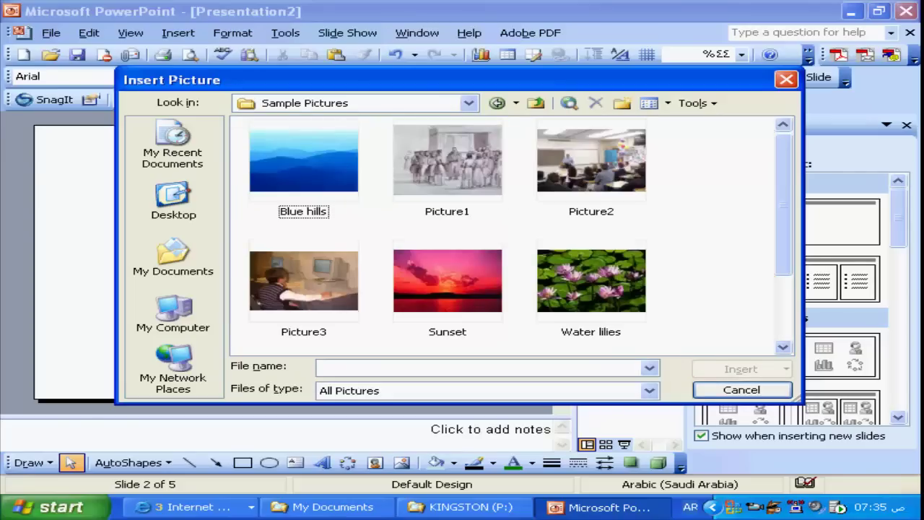
pyautogui.click(448, 282)
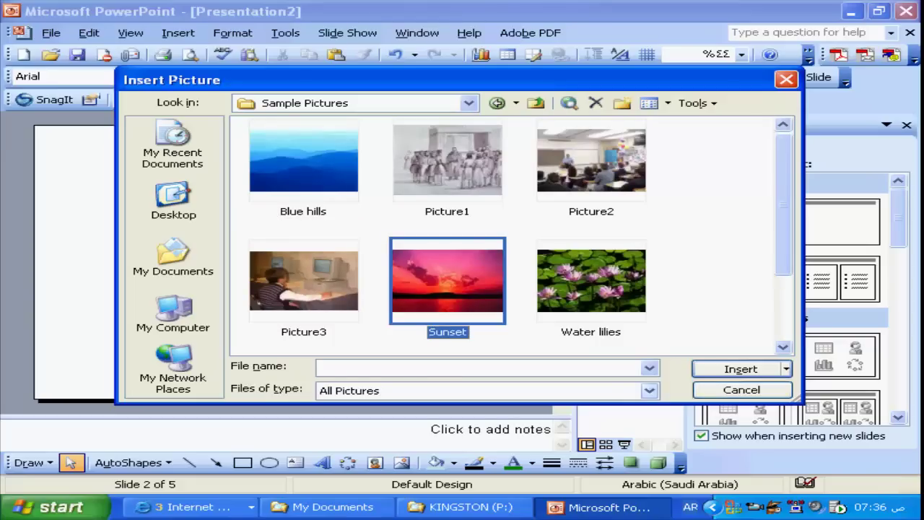
pyautogui.click(742, 369)
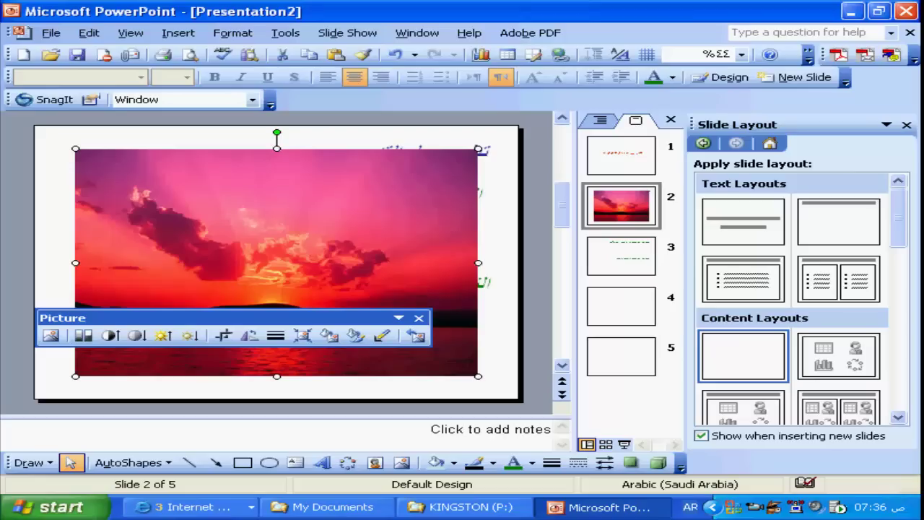
pyautogui.press('Escape')
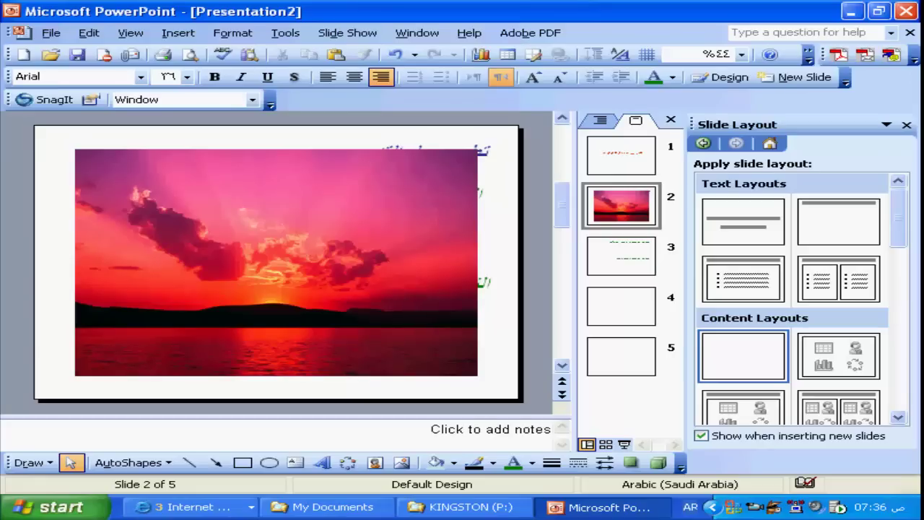
pyautogui.moveTo(274, 260); pyautogui.dragTo(314, 237)
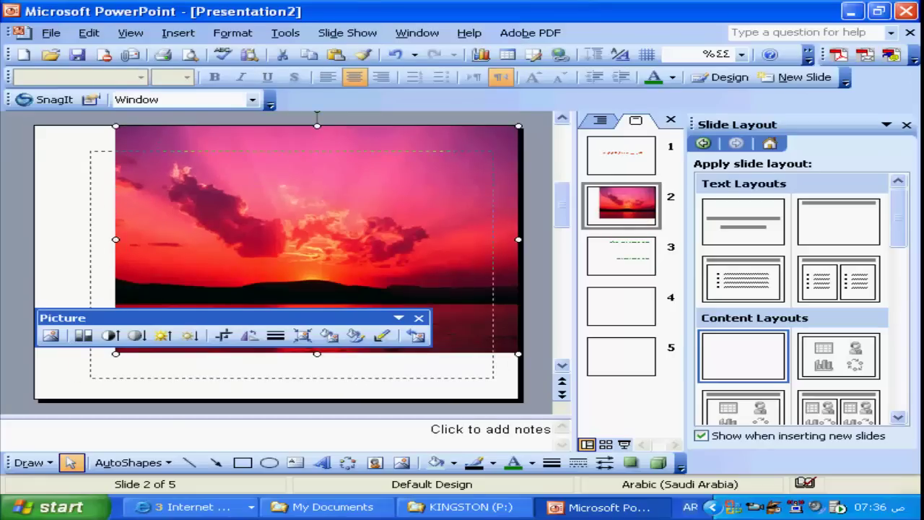
pyautogui.moveTo(311, 149); pyautogui.dragTo(281, 173)
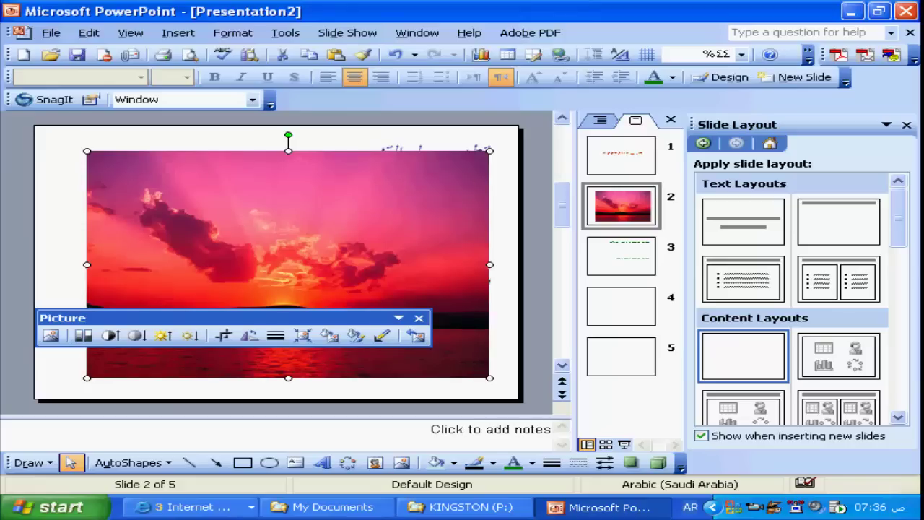
pyautogui.moveTo(87, 151); pyautogui.dragTo(304, 273)
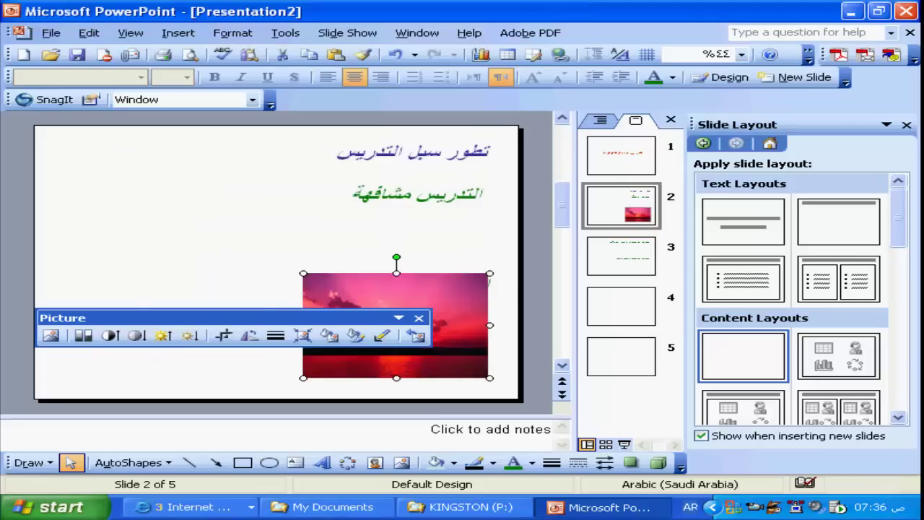
pyautogui.moveTo(396, 293); pyautogui.dragTo(179, 183)
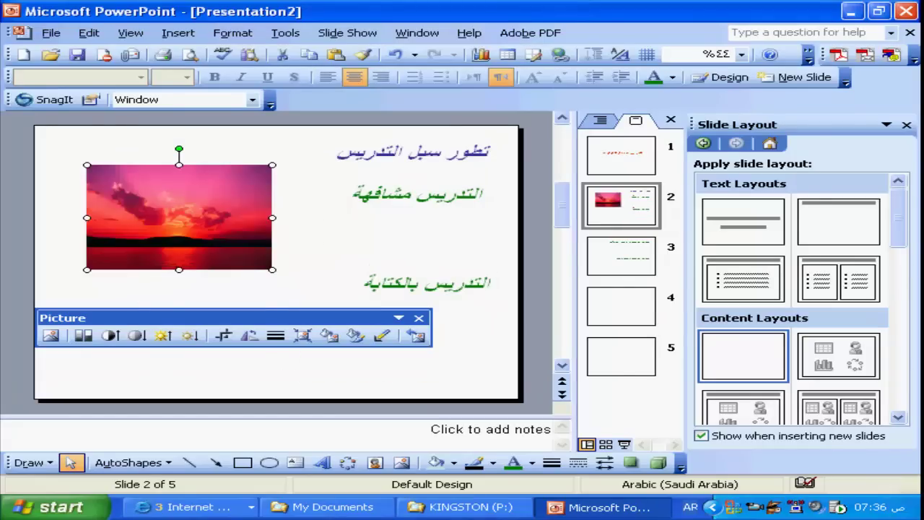
pyautogui.press('Delete')
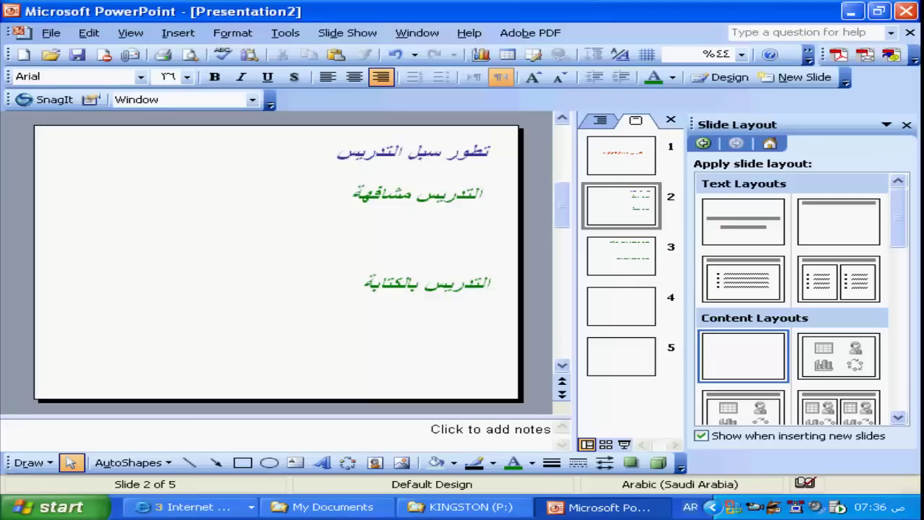
# - Insert the Picture1 crowd engraving and place it at slide 2's upper left
pyautogui.click(178, 32)
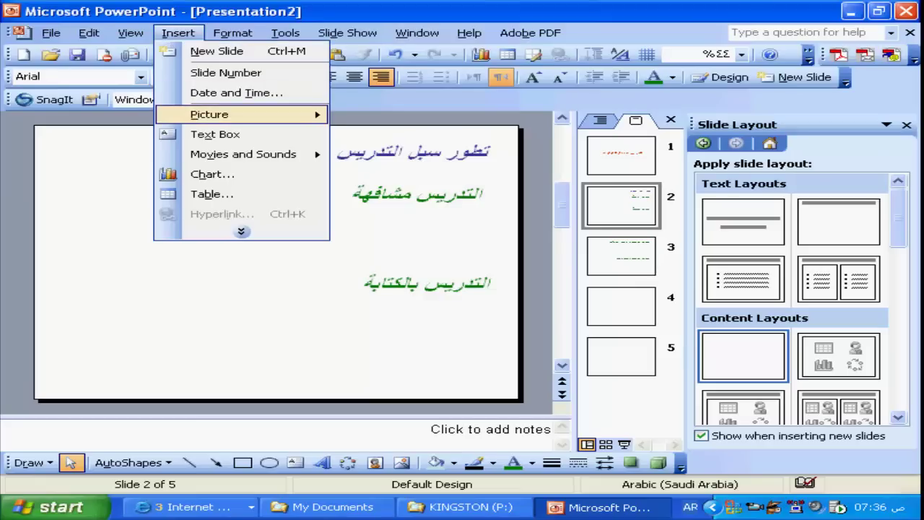
pyautogui.moveTo(210, 114)
pyautogui.click(397, 136)
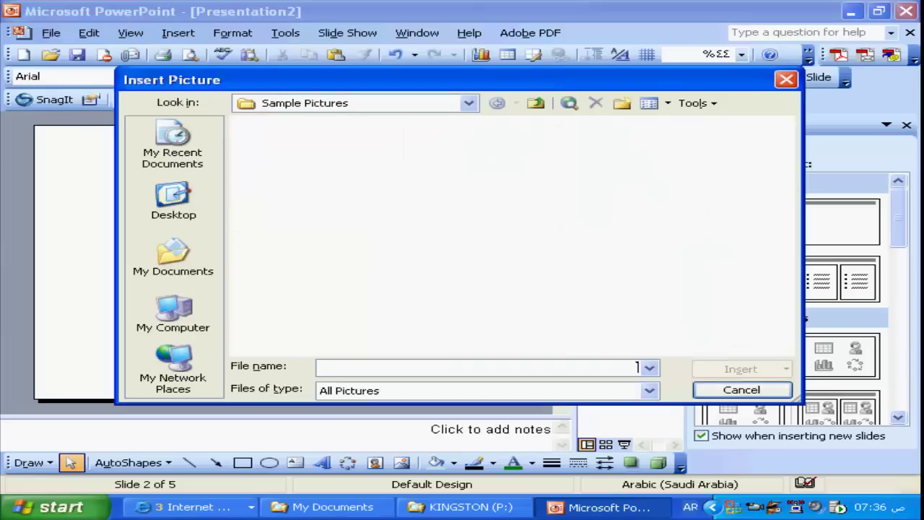
pyautogui.click(447, 160)
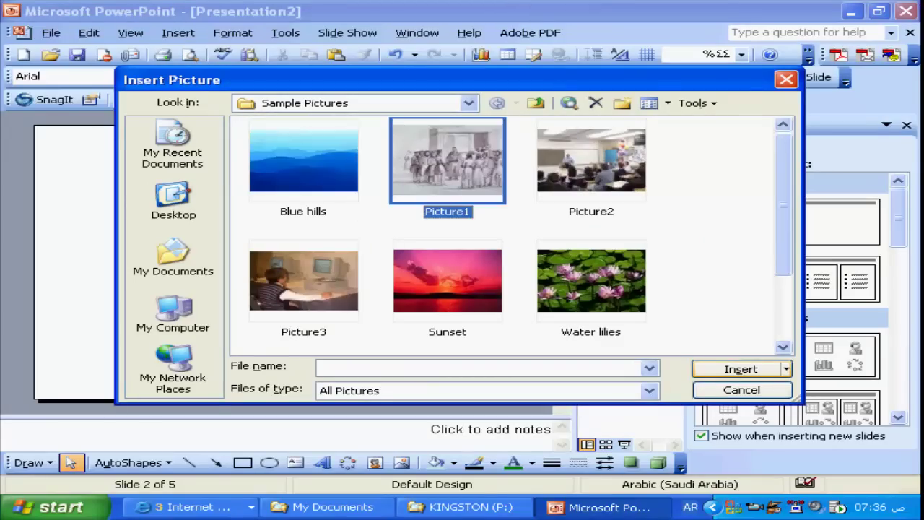
pyautogui.click(741, 369)
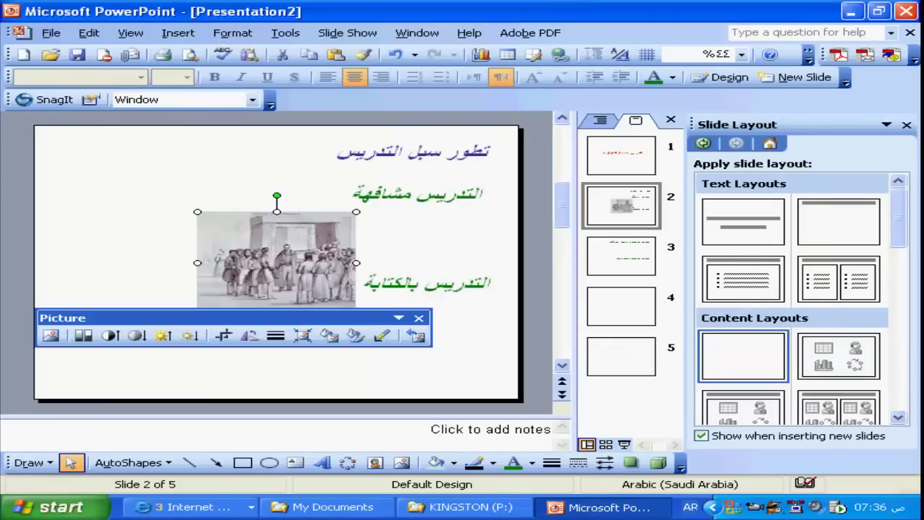
pyautogui.moveTo(277, 238); pyautogui.dragTo(177, 198)
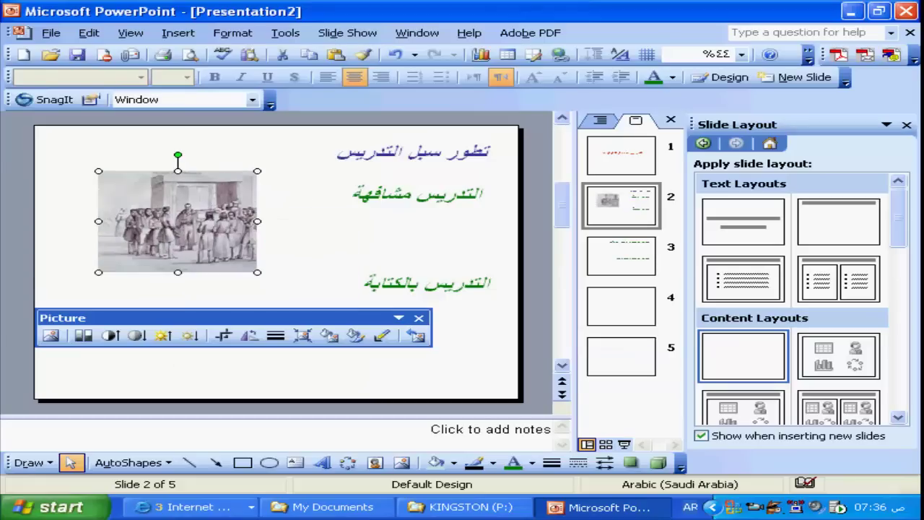
pyautogui.click(426, 231)
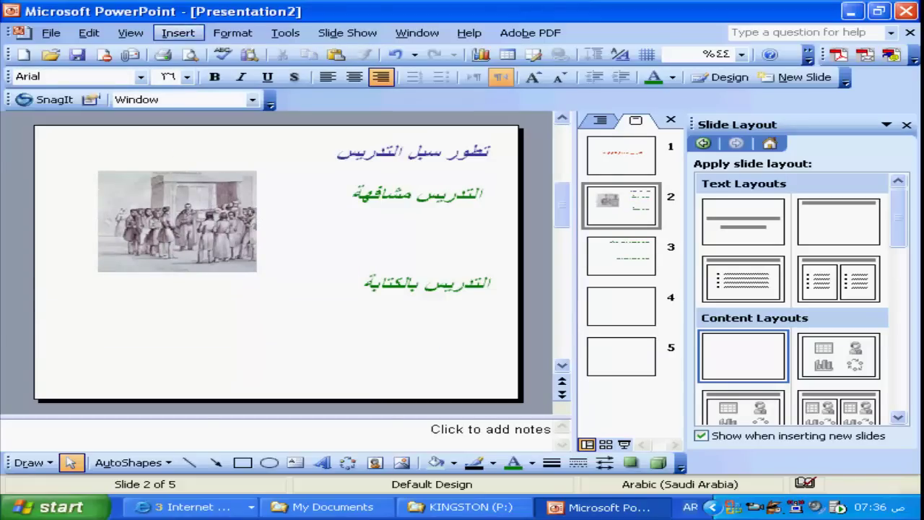
# - Insert the Picture2 classroom photo below the engraving at lower left, then start saving
pyautogui.click(177, 32)
pyautogui.moveTo(217, 114)
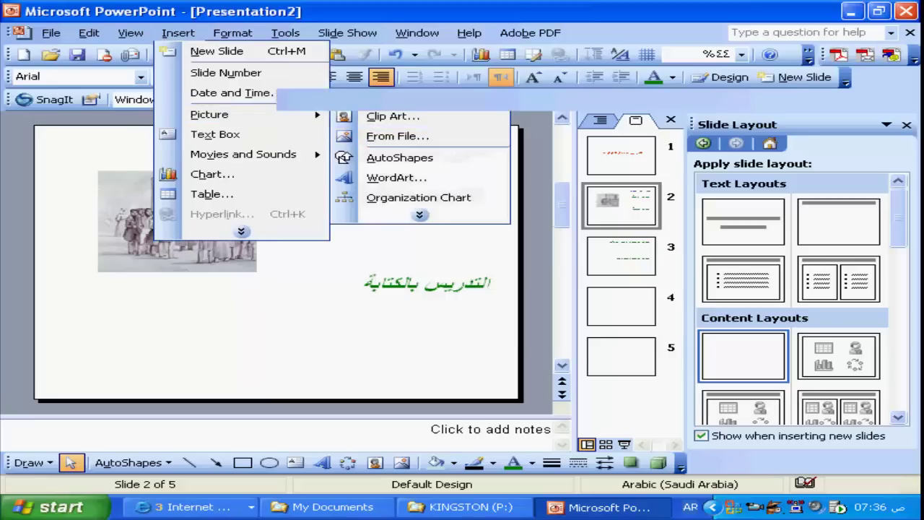
pyautogui.click(397, 136)
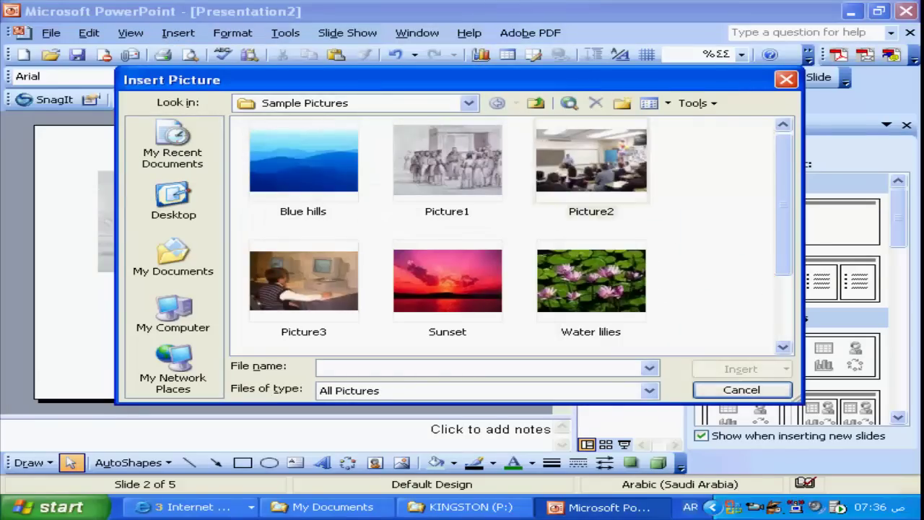
pyautogui.click(592, 161)
pyautogui.click(741, 369)
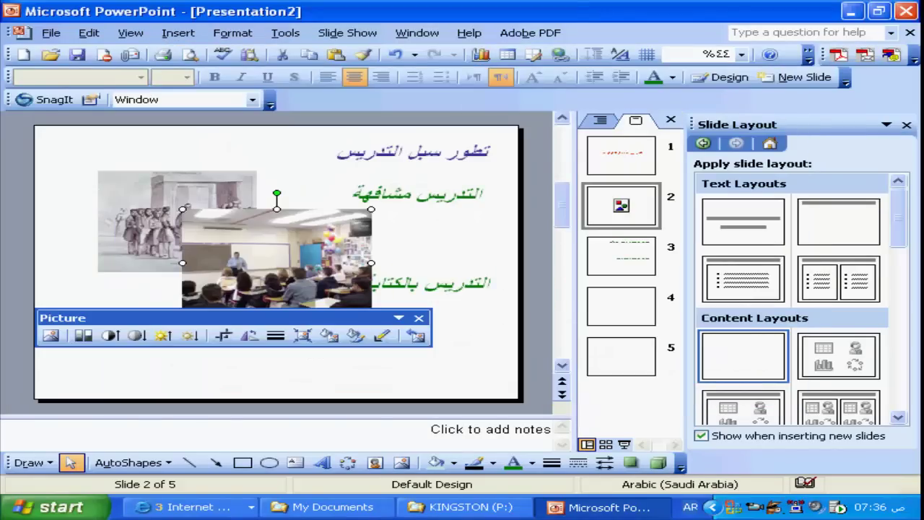
pyautogui.moveTo(277, 258); pyautogui.dragTo(177, 329)
pyautogui.moveTo(178, 216); pyautogui.dragTo(155, 196)
pyautogui.press('Escape')
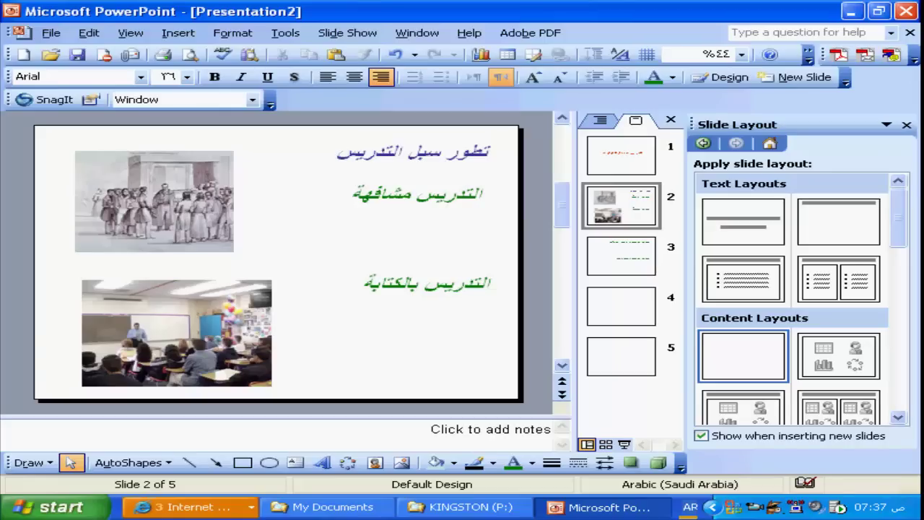
pyautogui.click(77, 54)
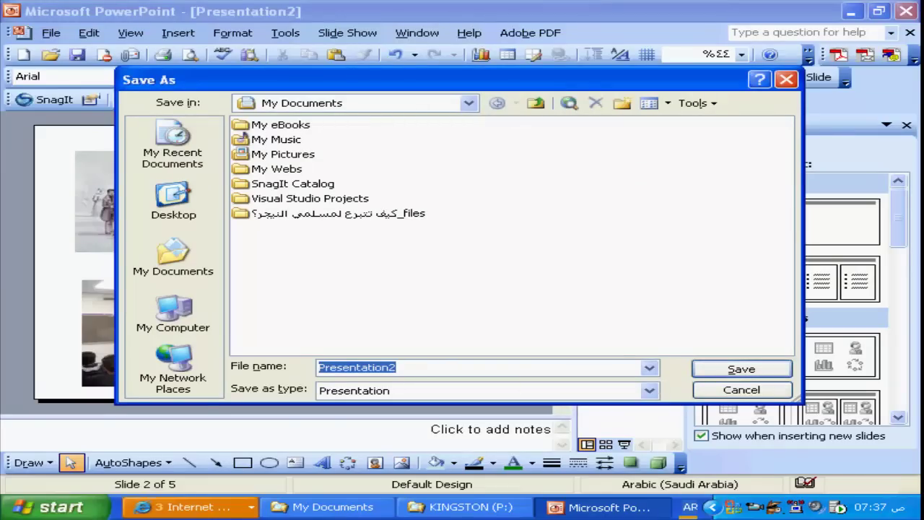
# - Save the presentation as TWT1 in My Documents
pyautogui.write('لاثء')
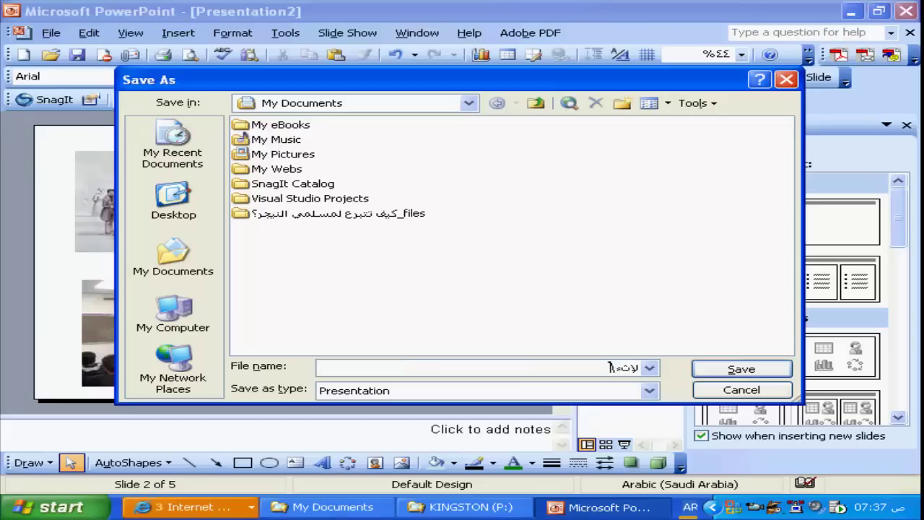
pyautogui.press('BackSpace')
pyautogui.press('BackSpace')
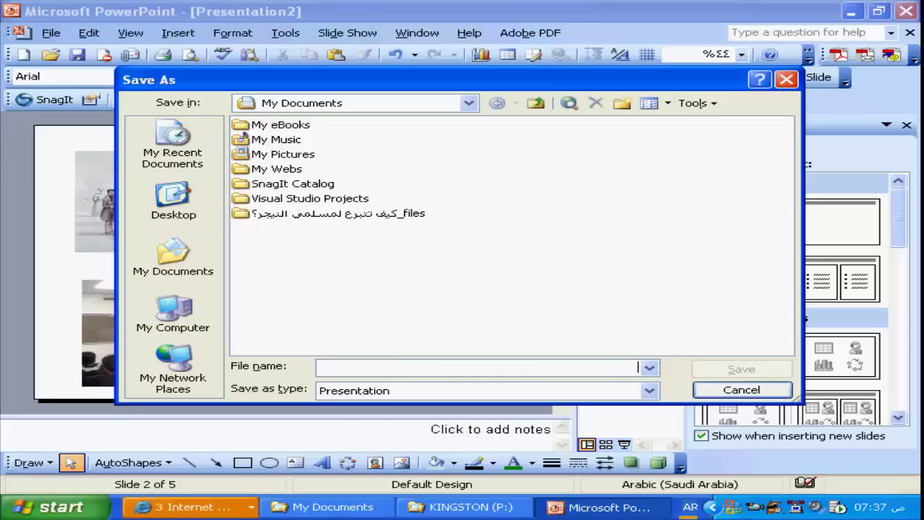
pyautogui.hotkey('alt', 'shift')
pyautogui.write('T')
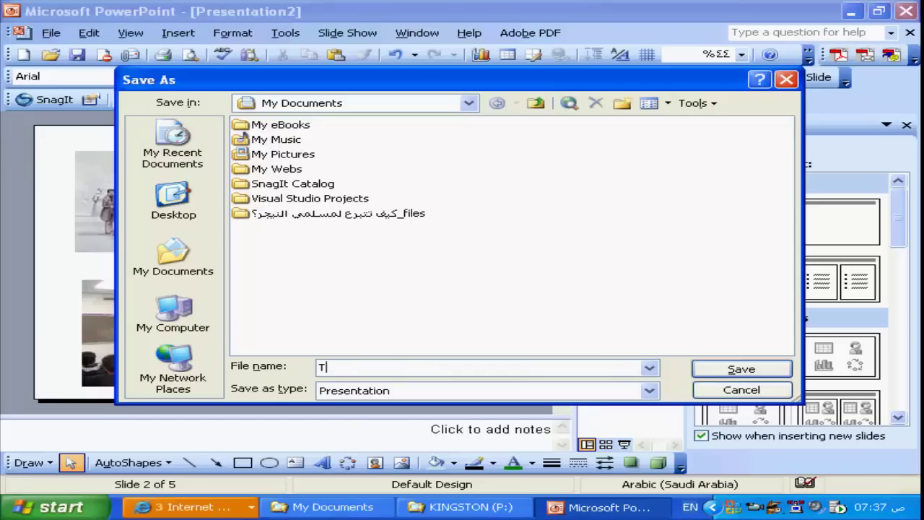
pyautogui.write('WT1')
pyautogui.press('Return')
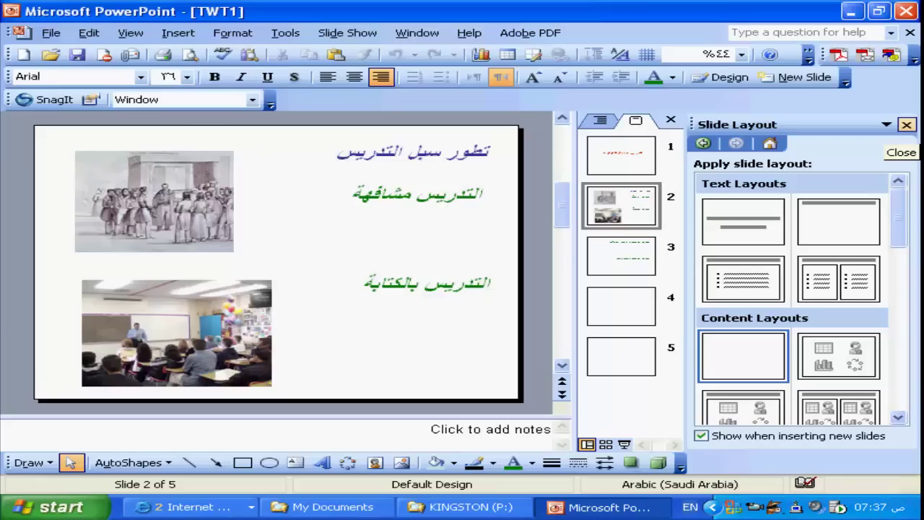
# - Close the Slide Layout pane and preview slide 2 as a full-screen slide show
pyautogui.click(906, 124)
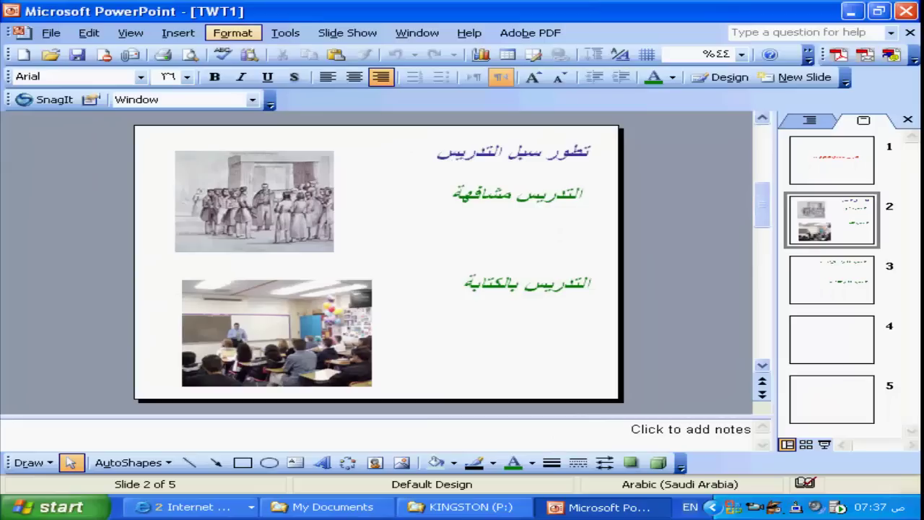
pyautogui.click(233, 33)
pyautogui.click(282, 112)
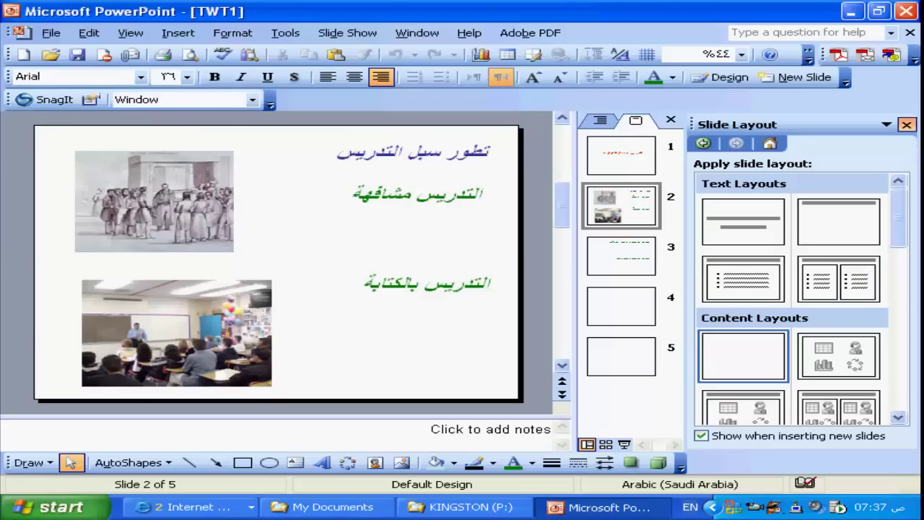
pyautogui.click(907, 125)
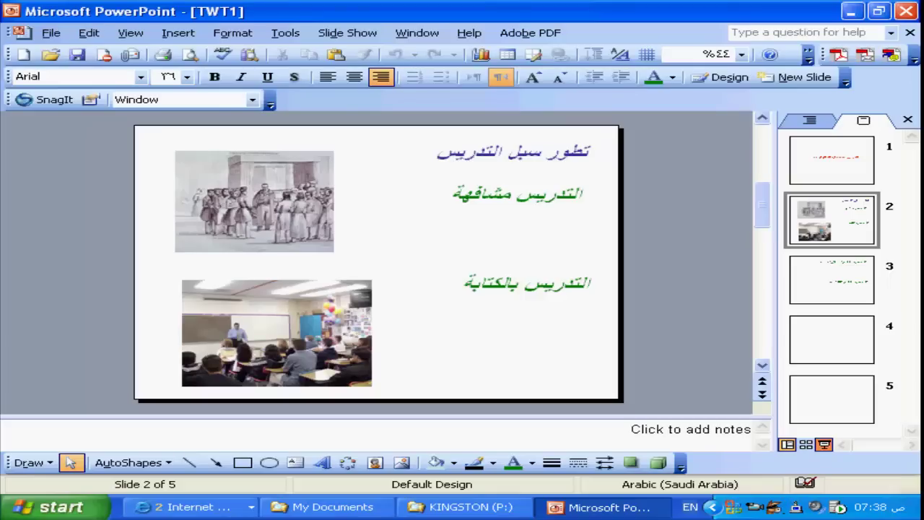
pyautogui.click(825, 444)
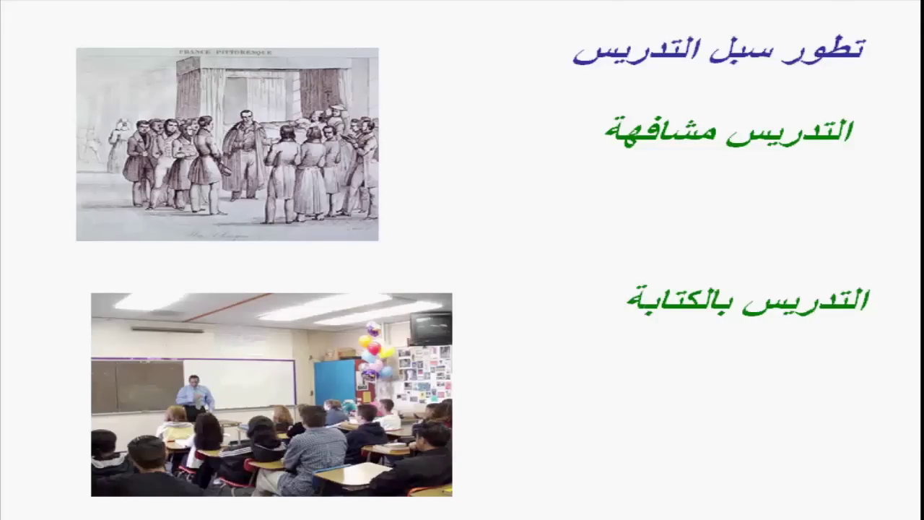
pyautogui.press('Escape')
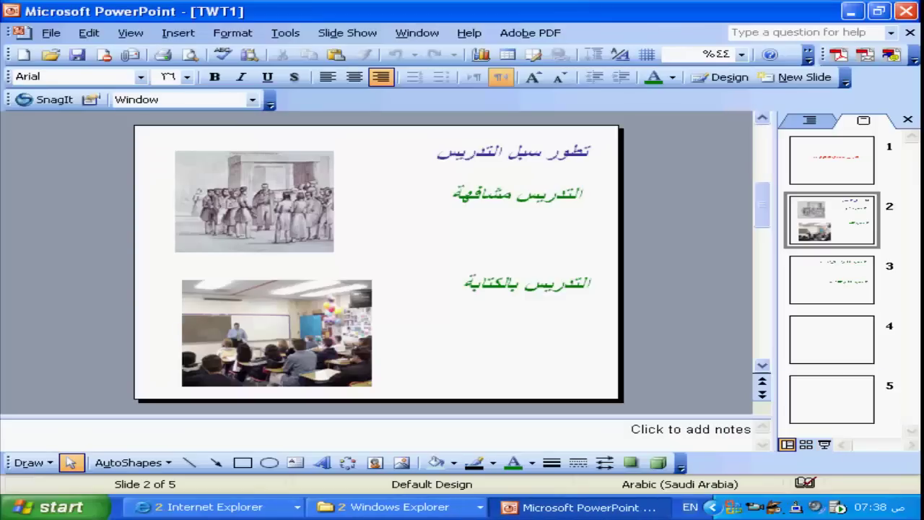
# - In Custom Animation, give the heading تطور سبل التدريس a Fly In entrance From Top
pyautogui.click(347, 33)
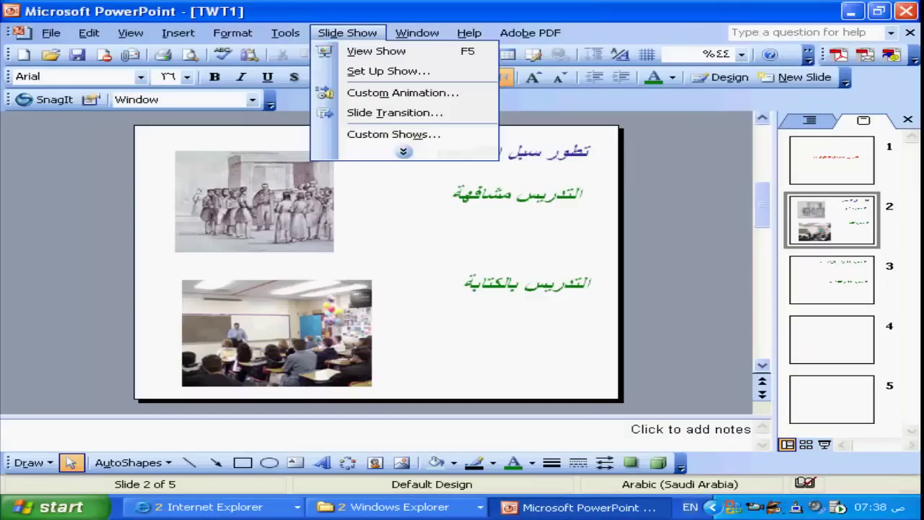
pyautogui.click(402, 93)
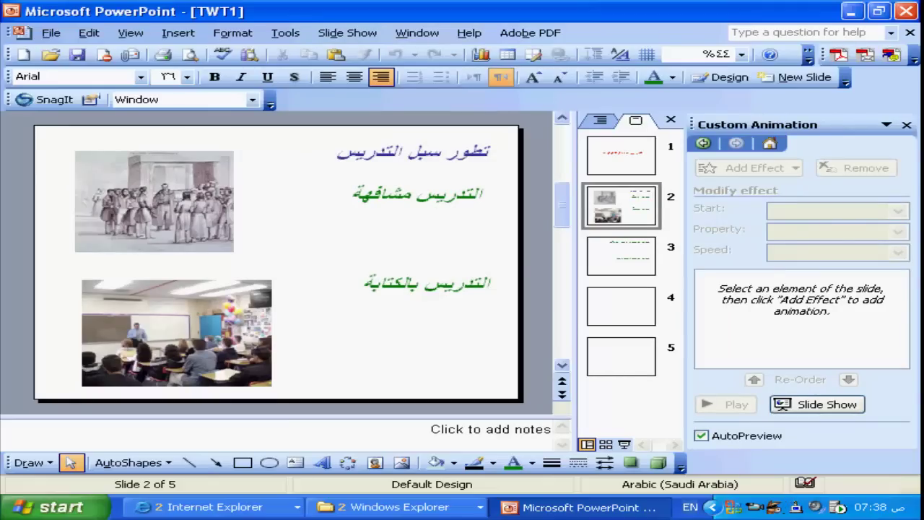
pyautogui.click(406, 152)
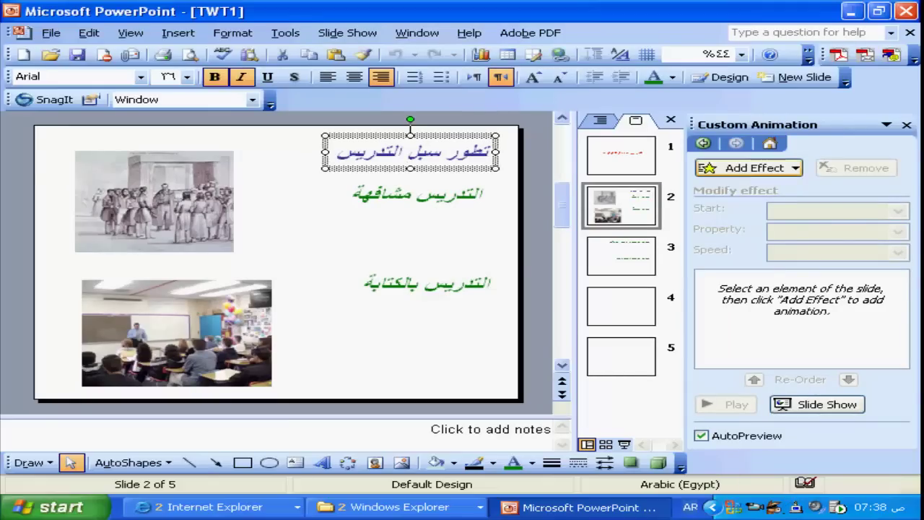
pyautogui.click(755, 167)
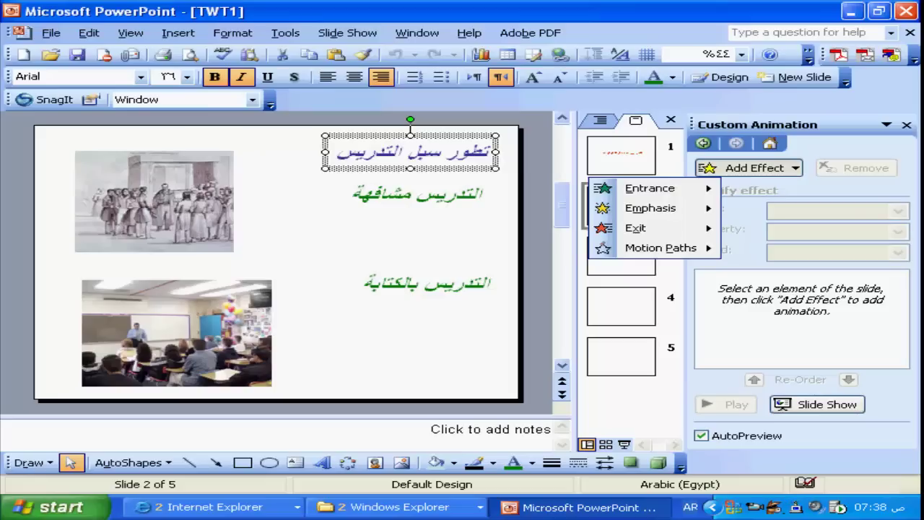
pyautogui.moveTo(650, 187)
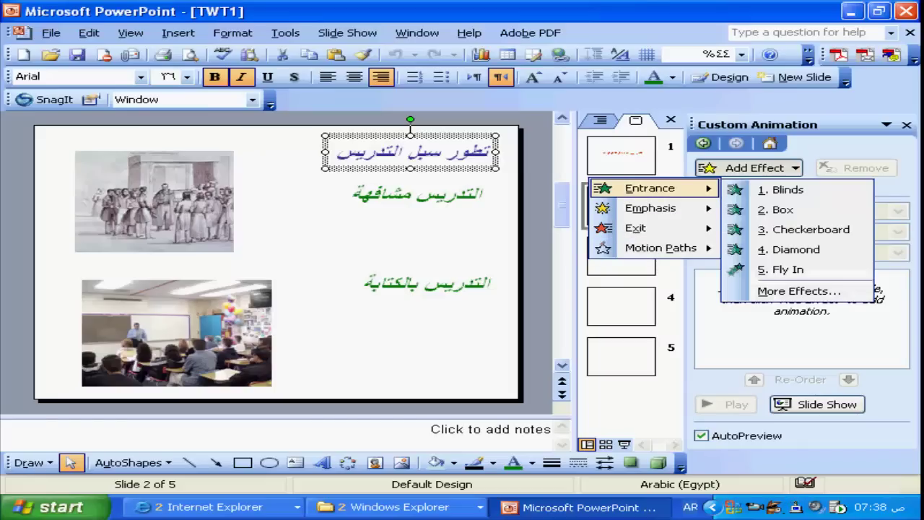
pyautogui.moveTo(635, 228)
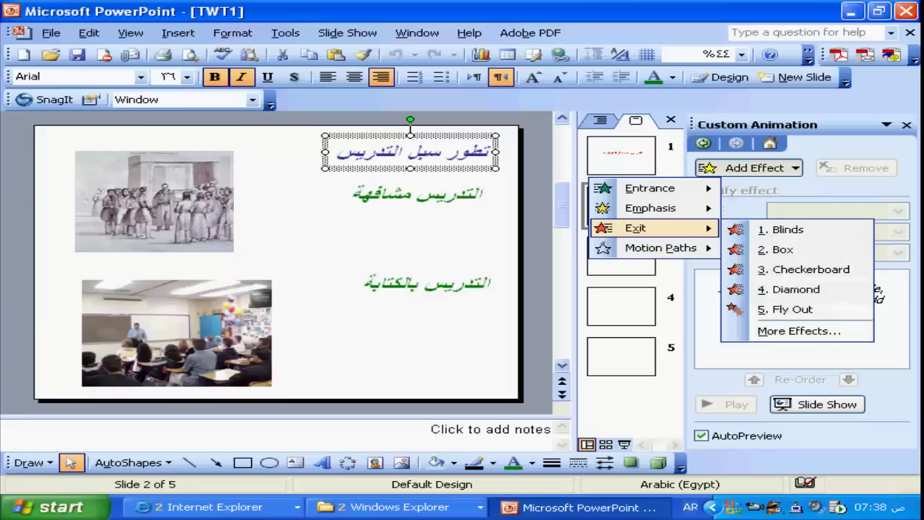
pyautogui.moveTo(650, 208)
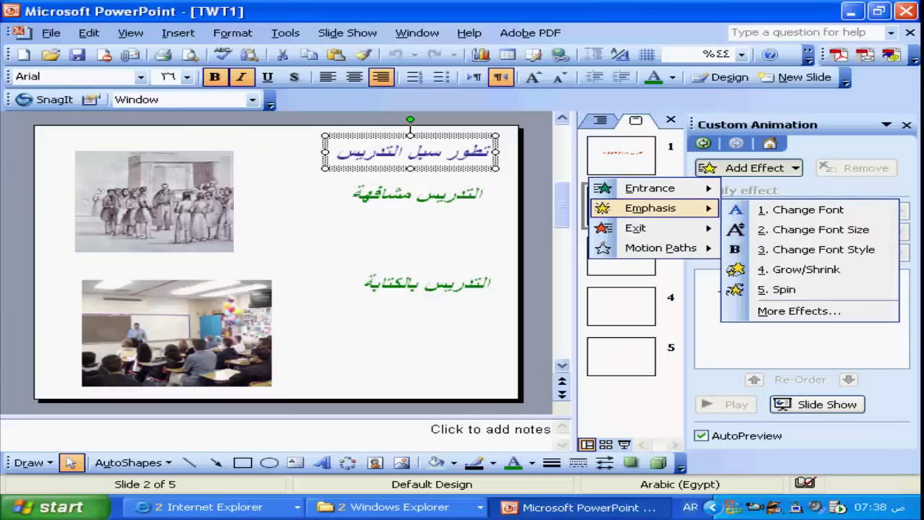
pyautogui.moveTo(661, 248)
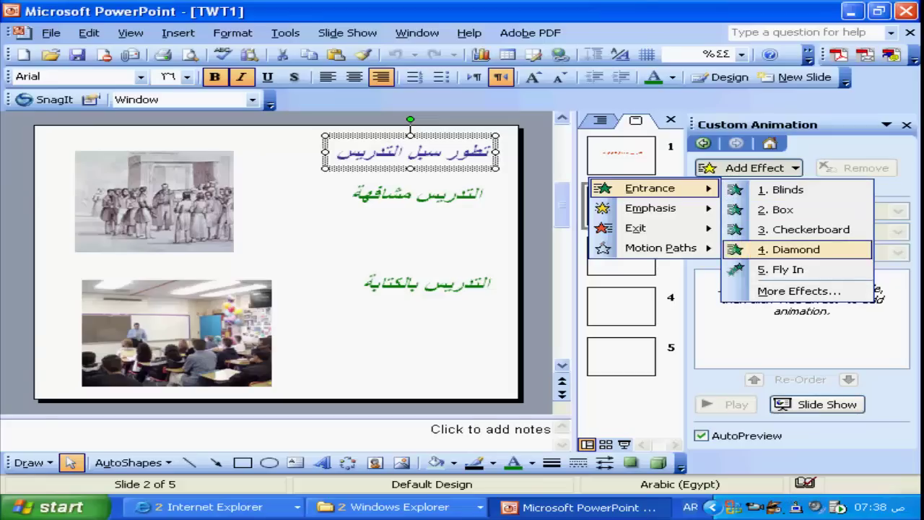
pyautogui.click(787, 269)
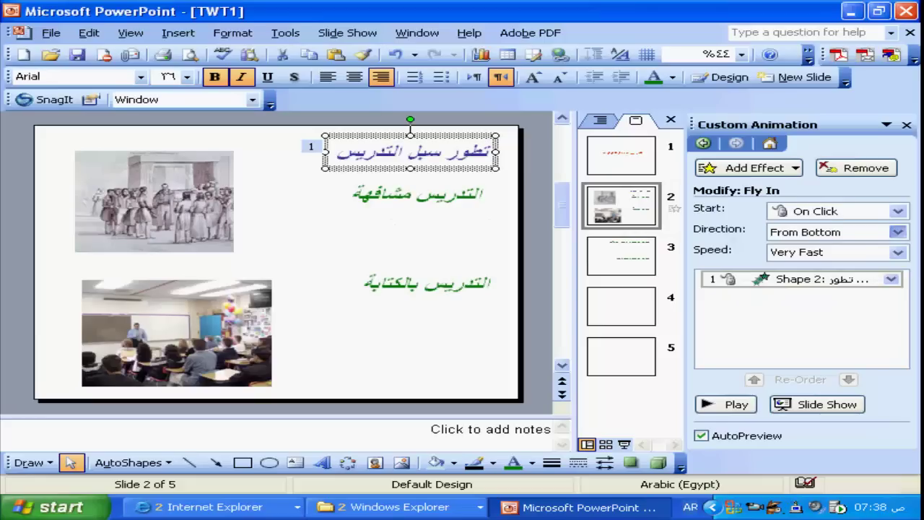
pyautogui.click(898, 232)
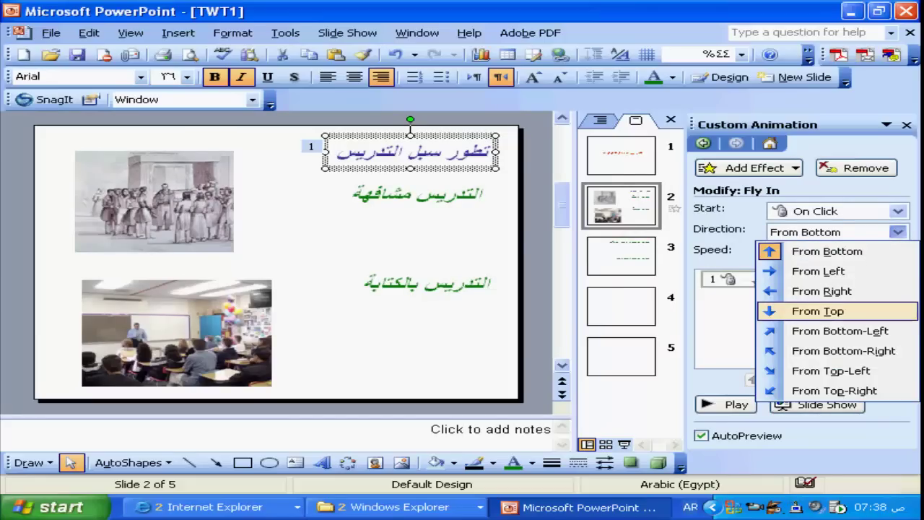
pyautogui.click(819, 310)
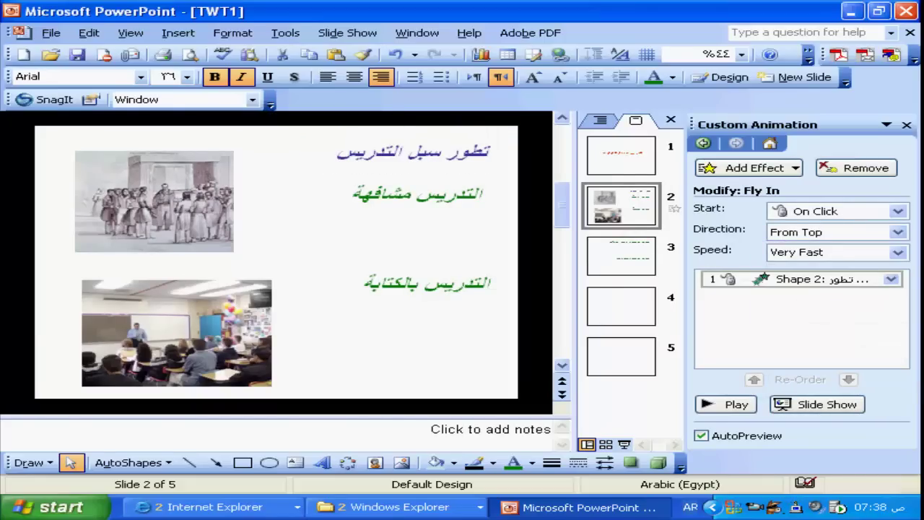
pyautogui.click(416, 193)
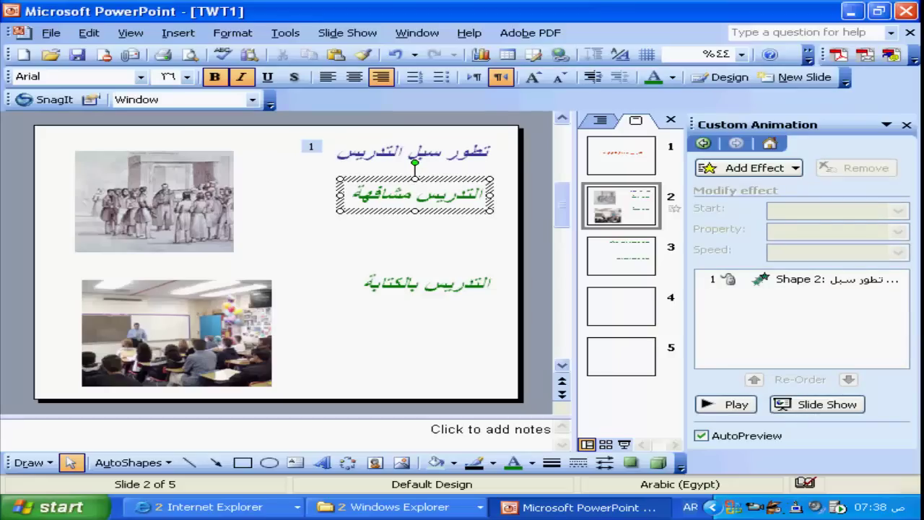
# - Add Box entrances to the second line, the upper-left engraving, and the line التدريس بالكتابة
pyautogui.press('Escape')
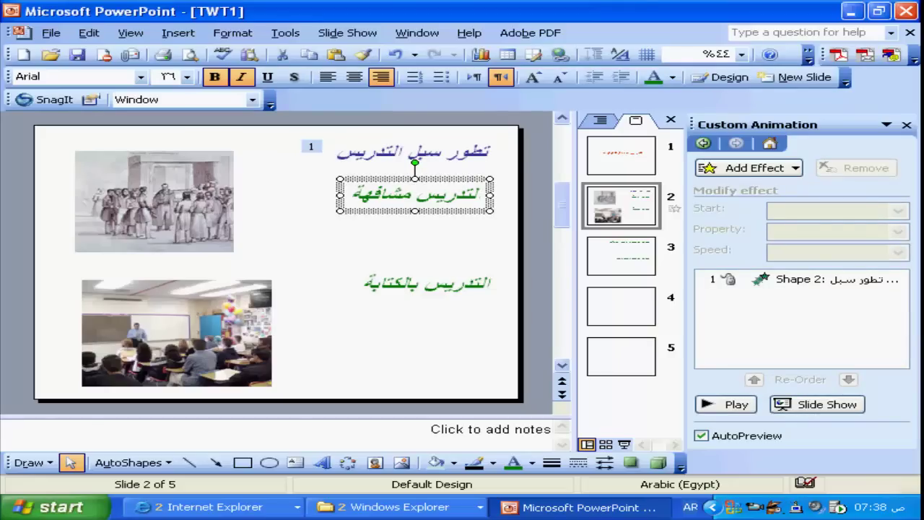
pyautogui.click(754, 168)
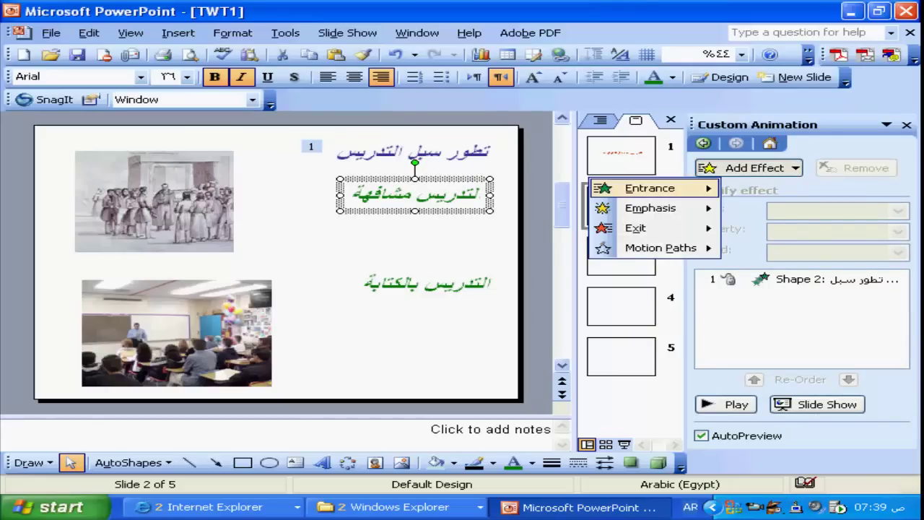
pyautogui.moveTo(650, 188)
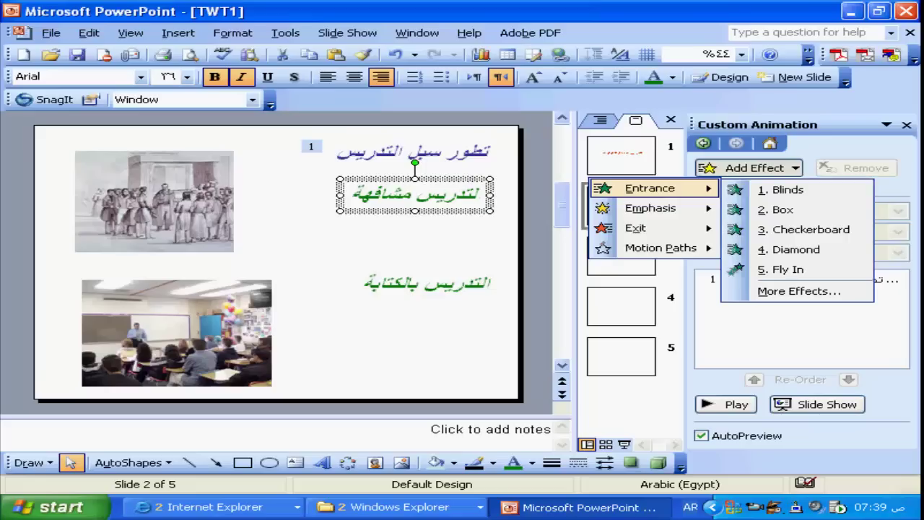
pyautogui.click(783, 209)
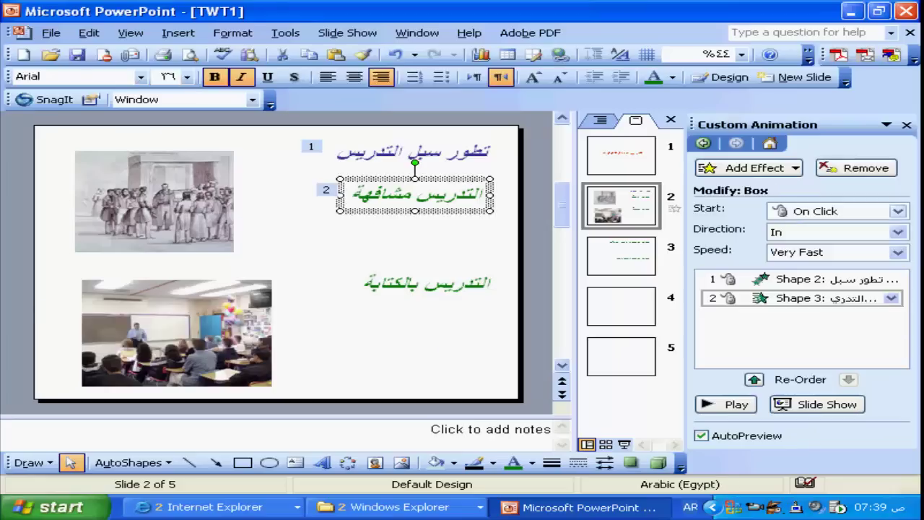
pyautogui.click(154, 201)
pyautogui.click(754, 168)
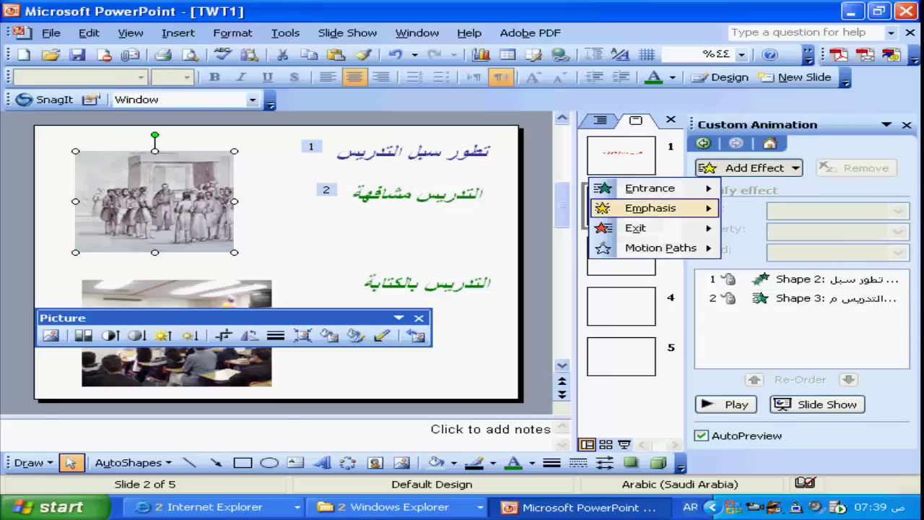
pyautogui.moveTo(649, 188)
pyautogui.click(781, 209)
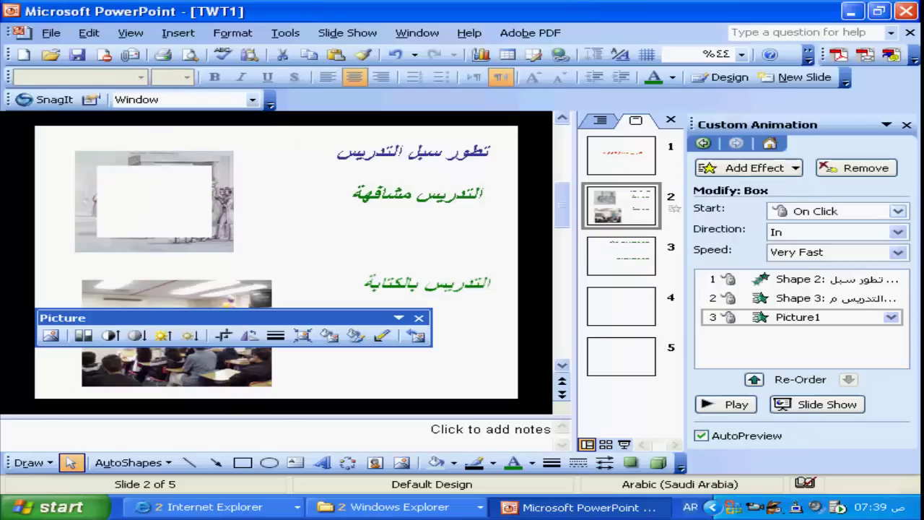
pyautogui.click(426, 283)
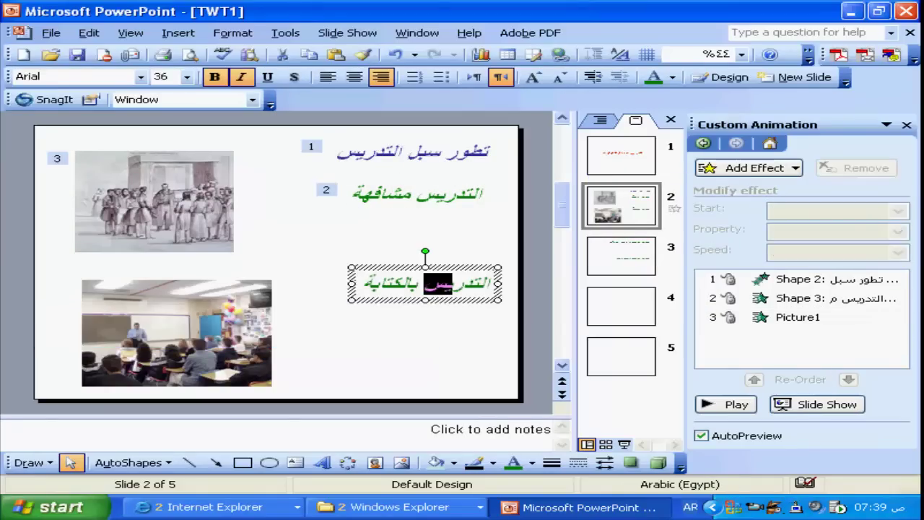
pyautogui.click(755, 168)
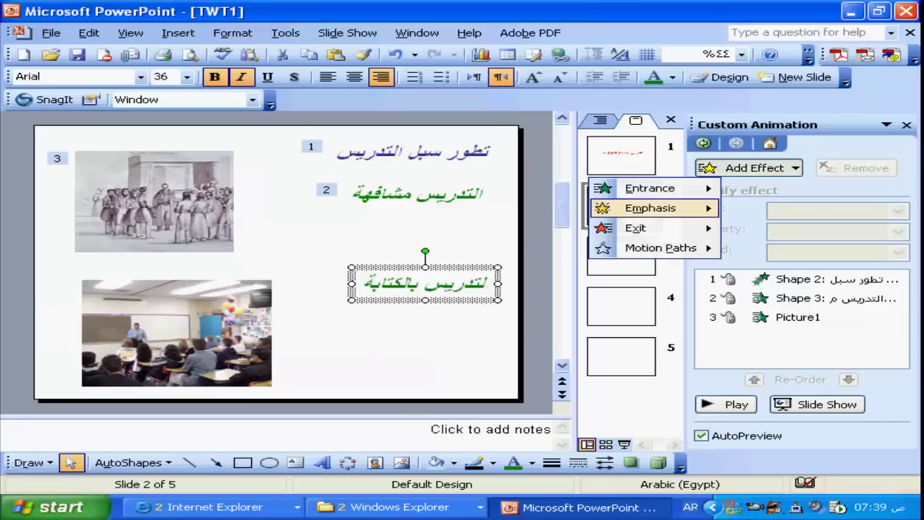
pyautogui.moveTo(650, 189)
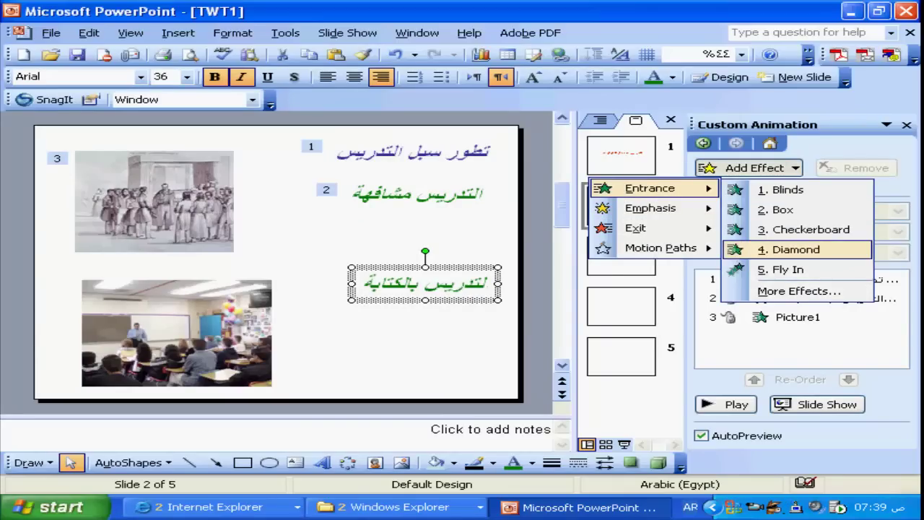
pyautogui.click(780, 210)
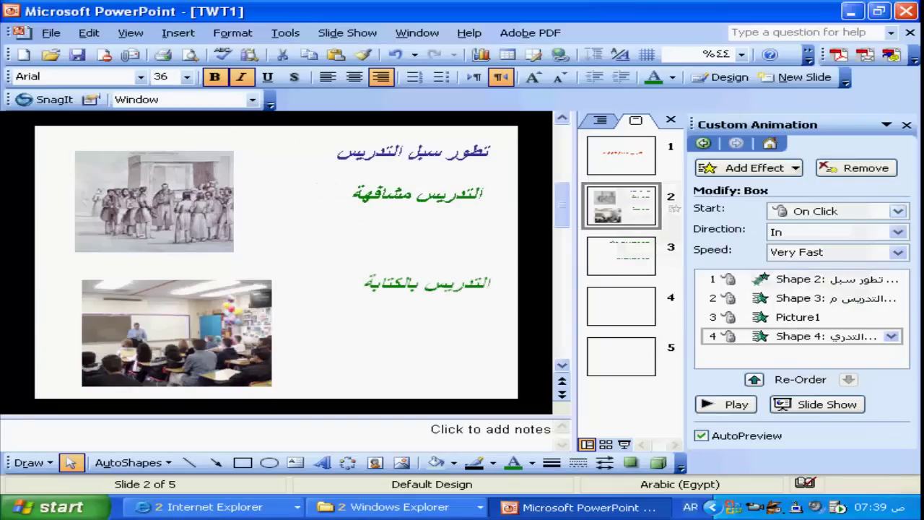
# - Select the classroom picture and open the Add Effect list for it
pyautogui.click(176, 332)
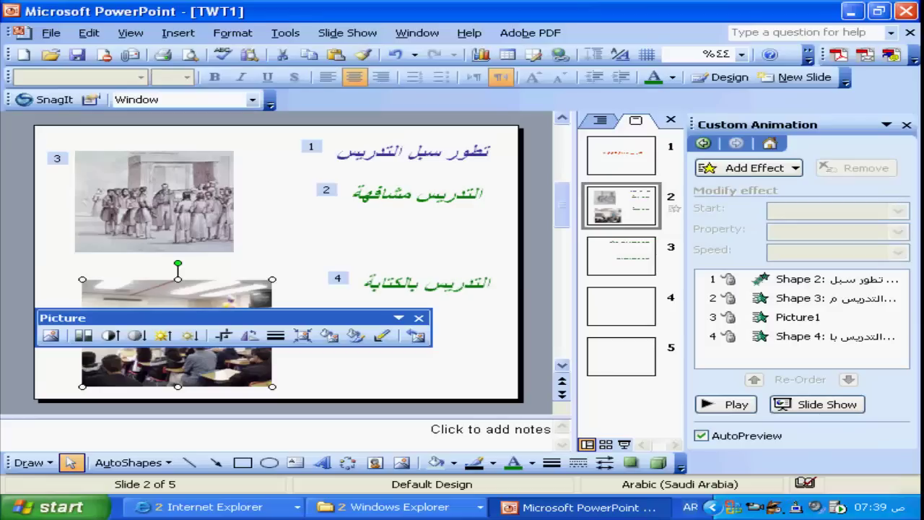
pyautogui.click(754, 167)
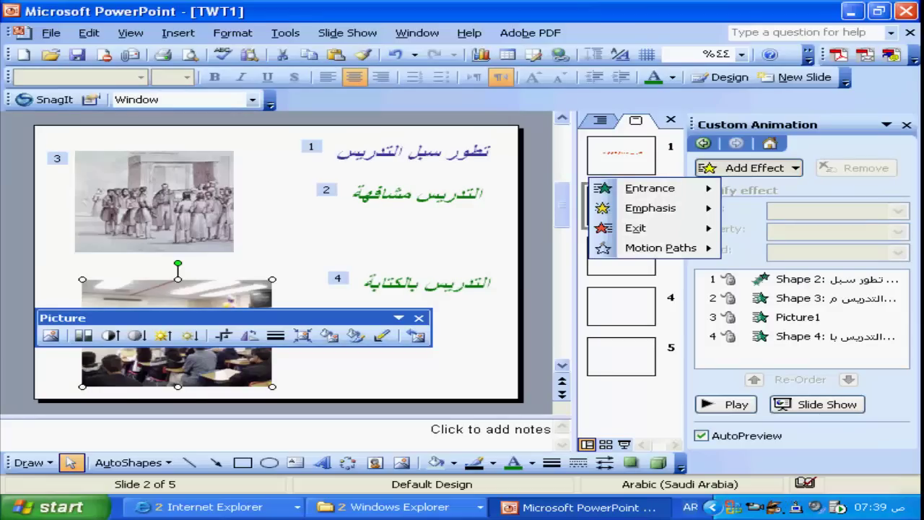
pyautogui.click(754, 168)
pyautogui.click(754, 167)
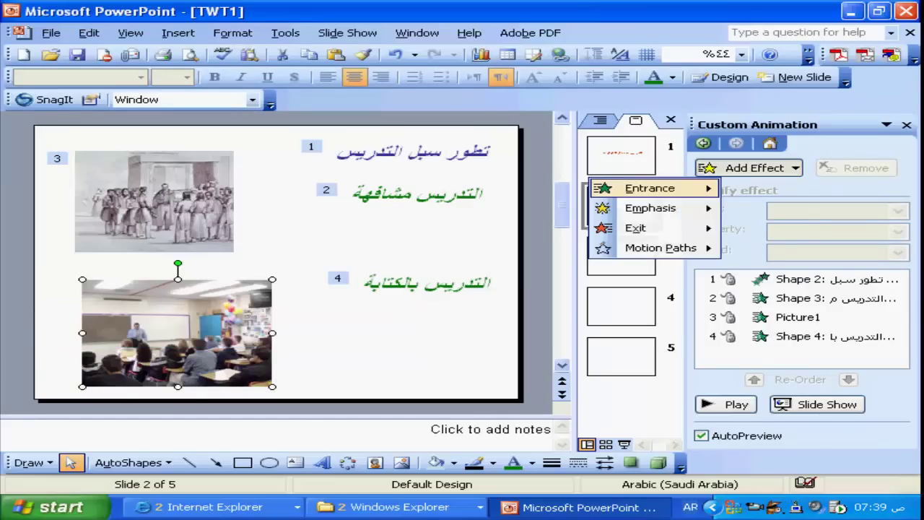
# - Give the classroom picture a Checkerboard entrance as the fifth animation, then preview the slide show
pyautogui.moveTo(672, 187)
pyautogui.click(809, 230)
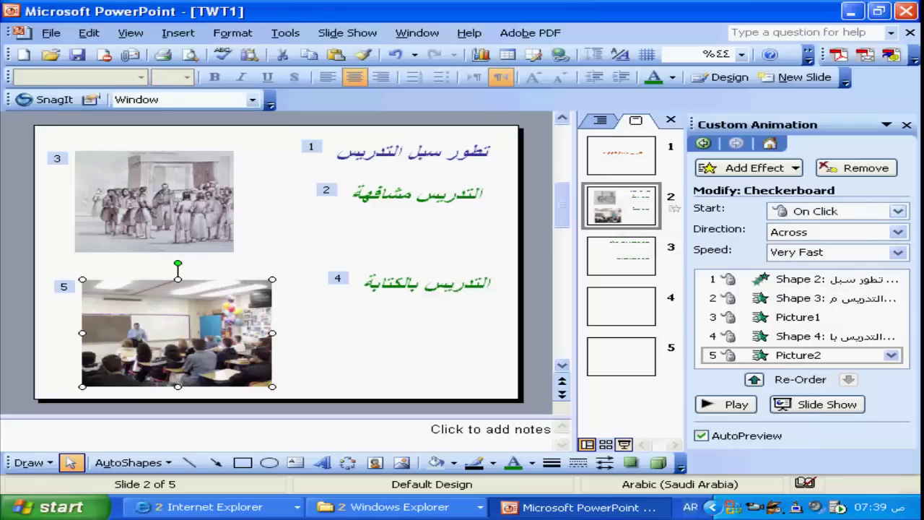
pyautogui.click(625, 445)
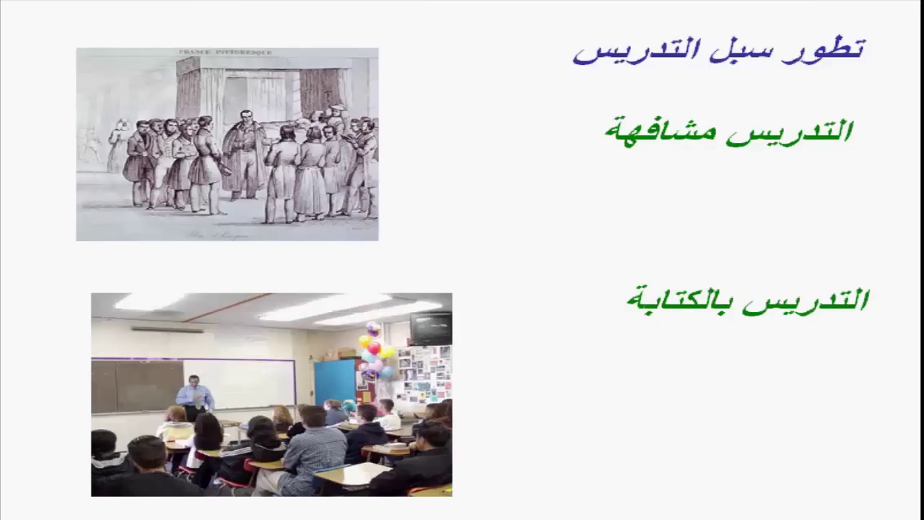
pyautogui.press('Escape')
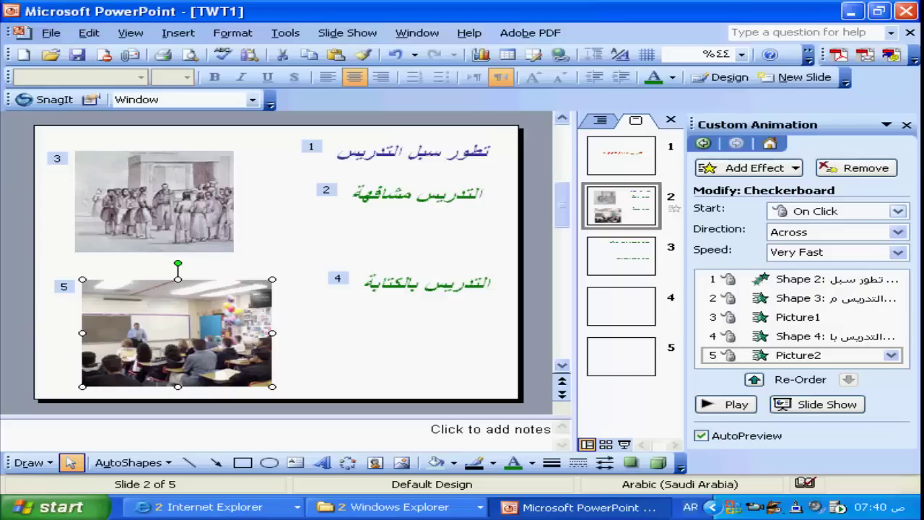
# - Add a Checkerboard exit effect to the upper-left picture and preview the slide show
pyautogui.click(797, 317)
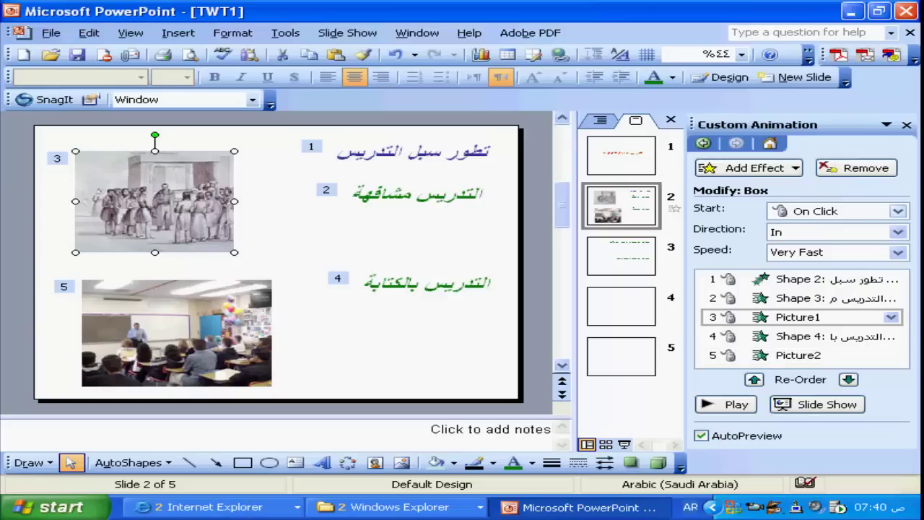
pyautogui.click(755, 168)
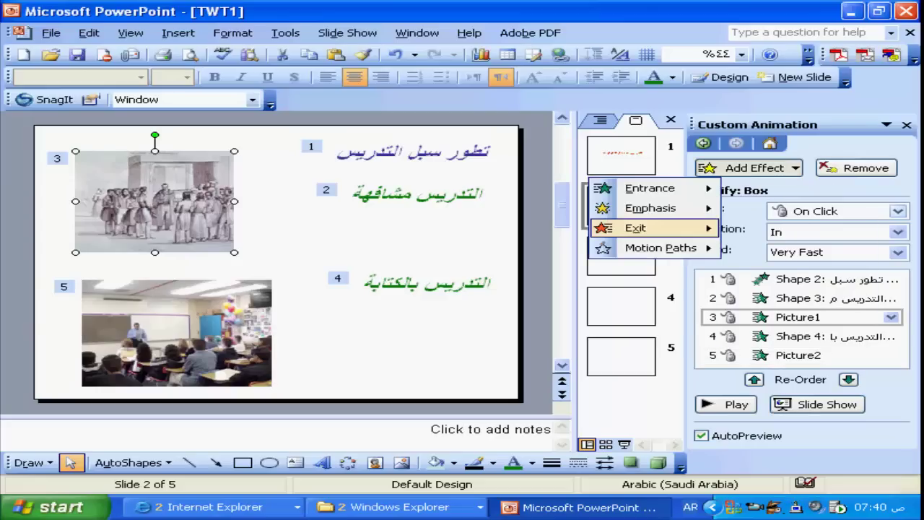
pyautogui.moveTo(635, 227)
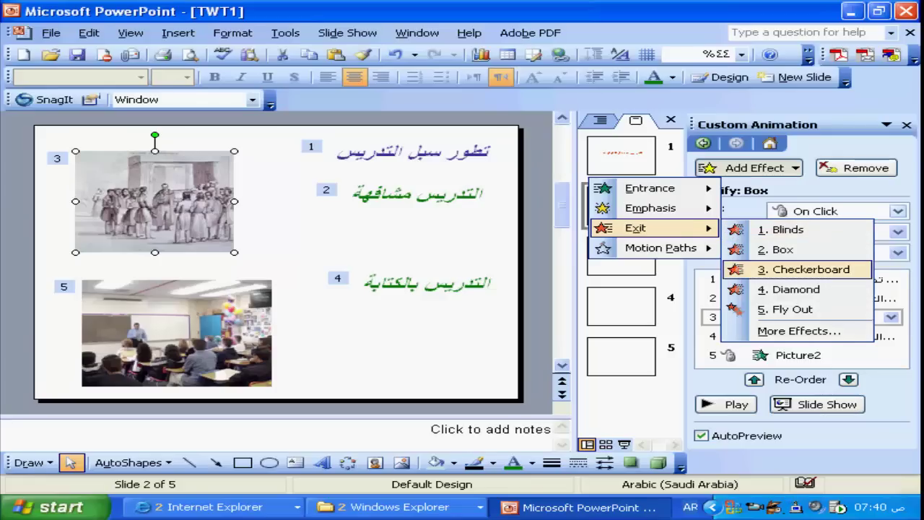
pyautogui.click(805, 269)
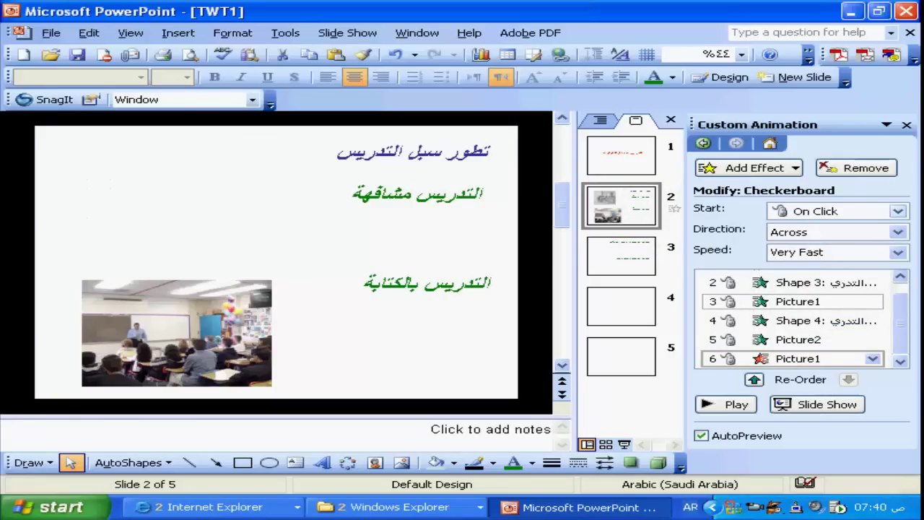
pyautogui.click(625, 445)
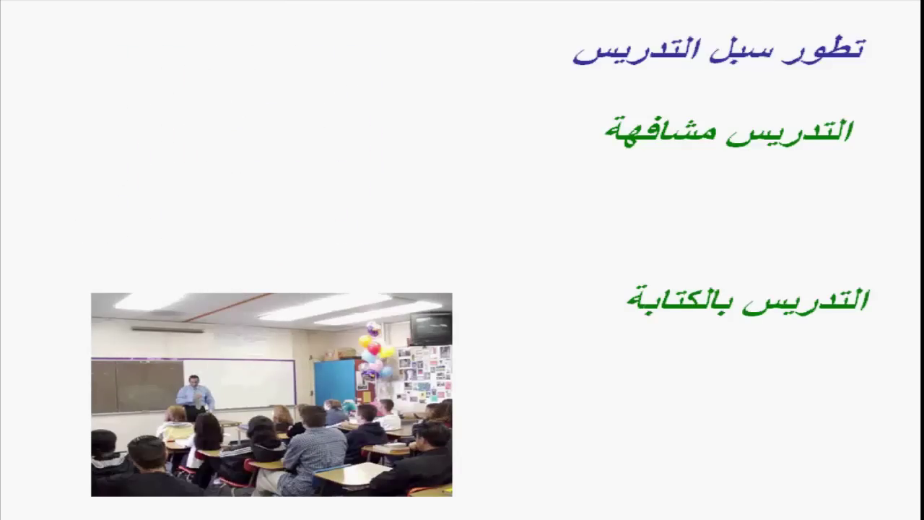
pyautogui.press('Escape')
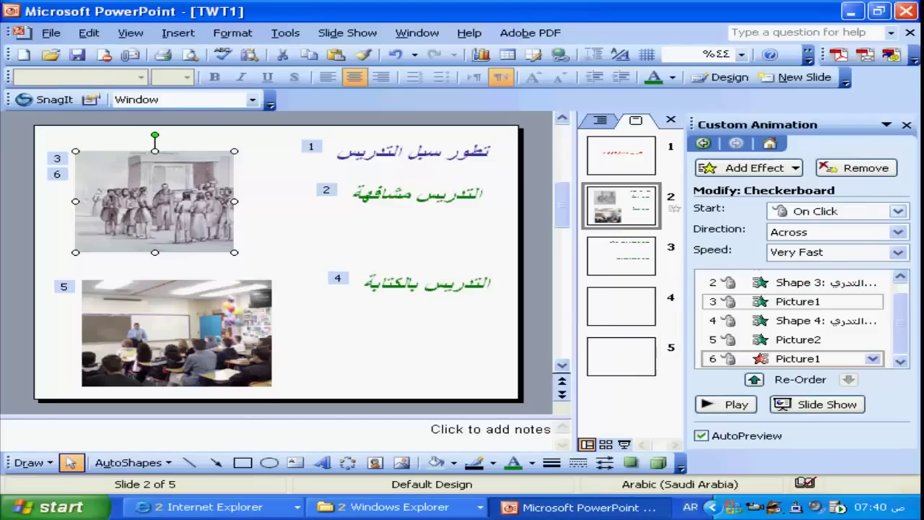
# - Move the upper picture's exit from position 6 to 5 and preview again
pyautogui.click(794, 358)
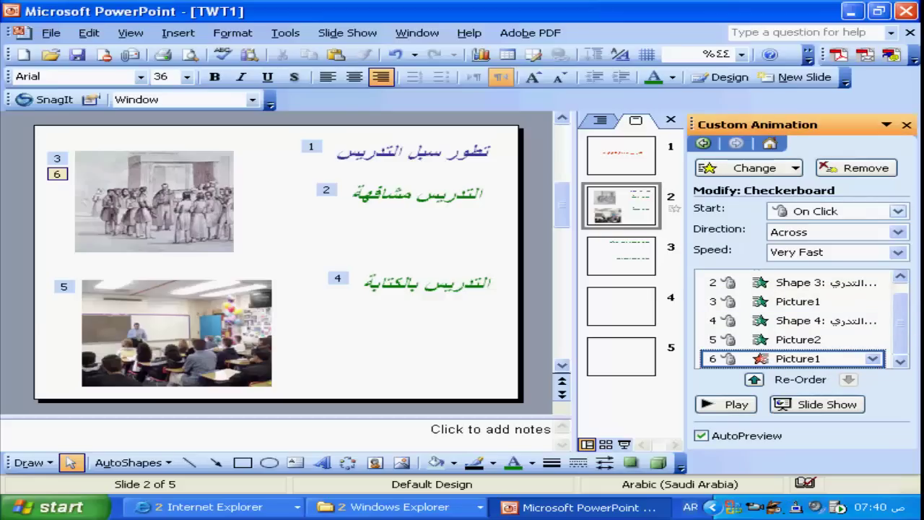
pyautogui.click(754, 380)
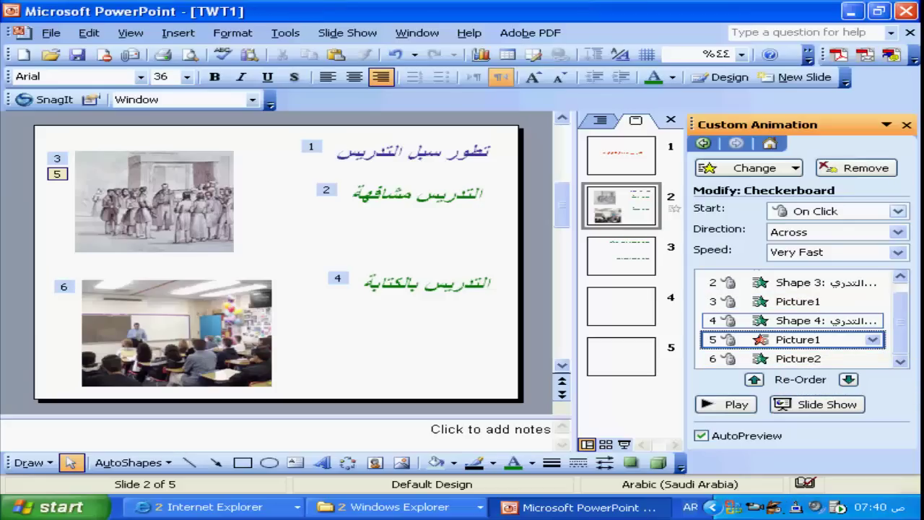
pyautogui.click(624, 445)
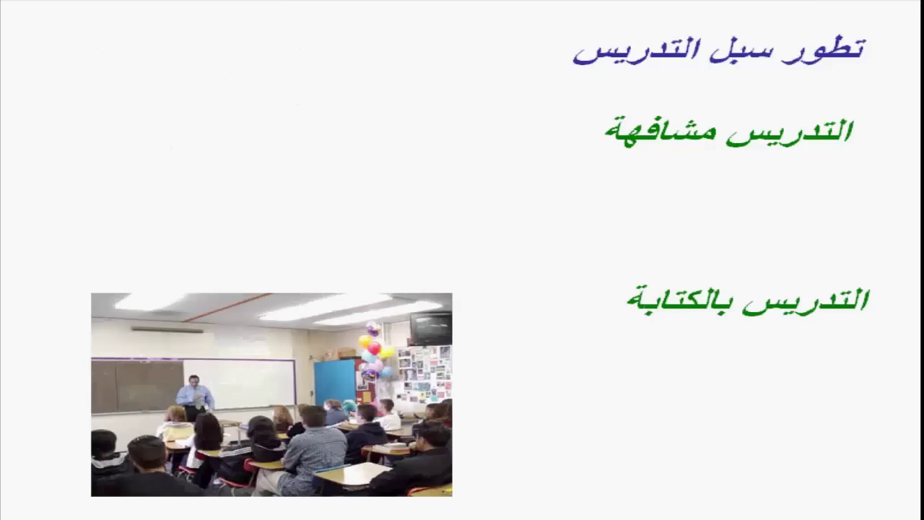
pyautogui.press('Escape')
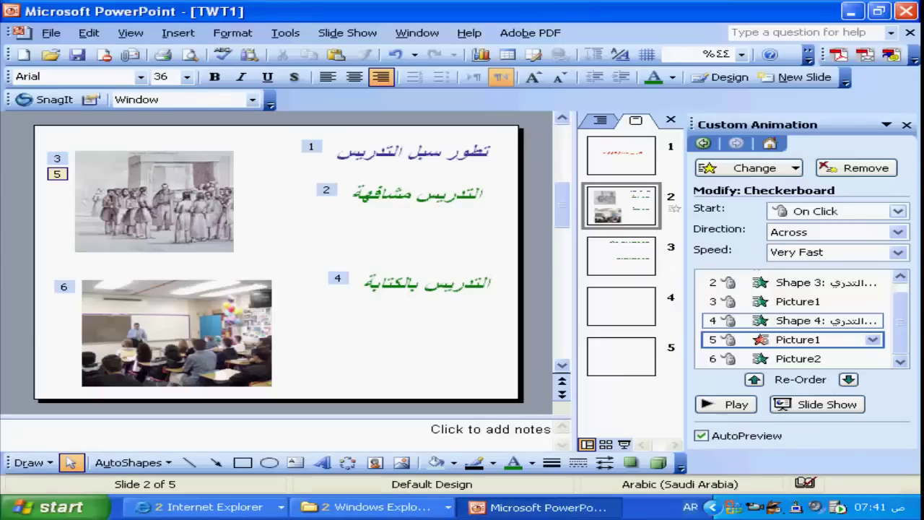